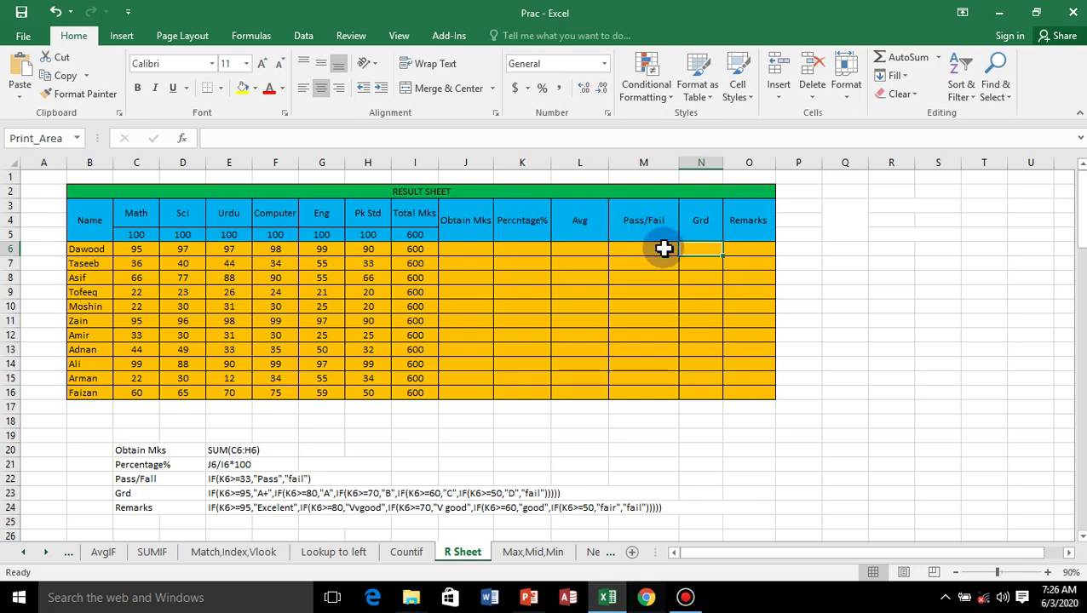
pyautogui.click(655, 251)
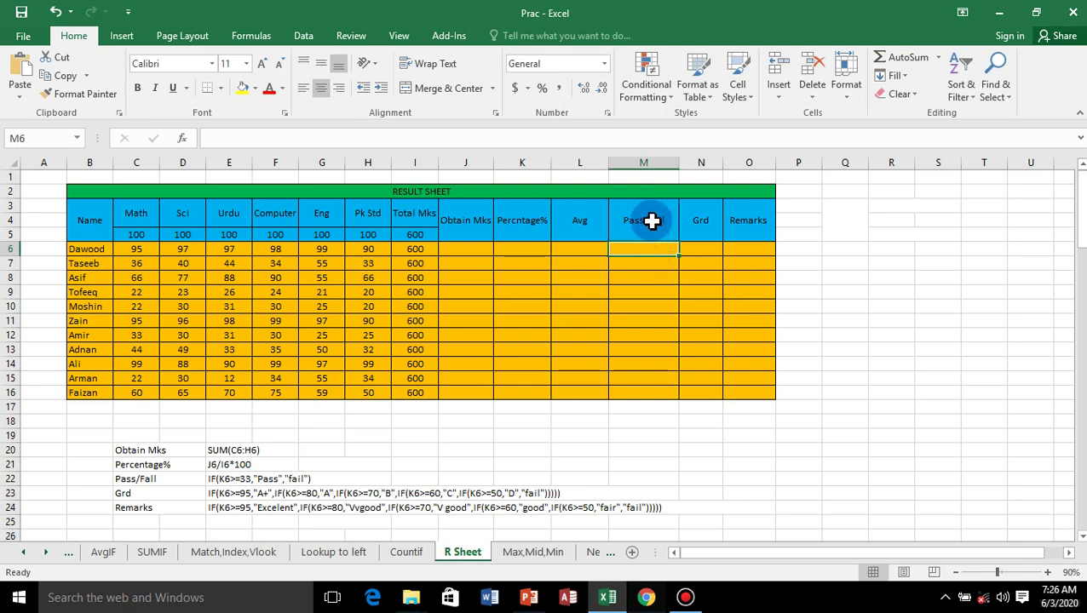
pyautogui.click(651, 221)
pyautogui.click(704, 226)
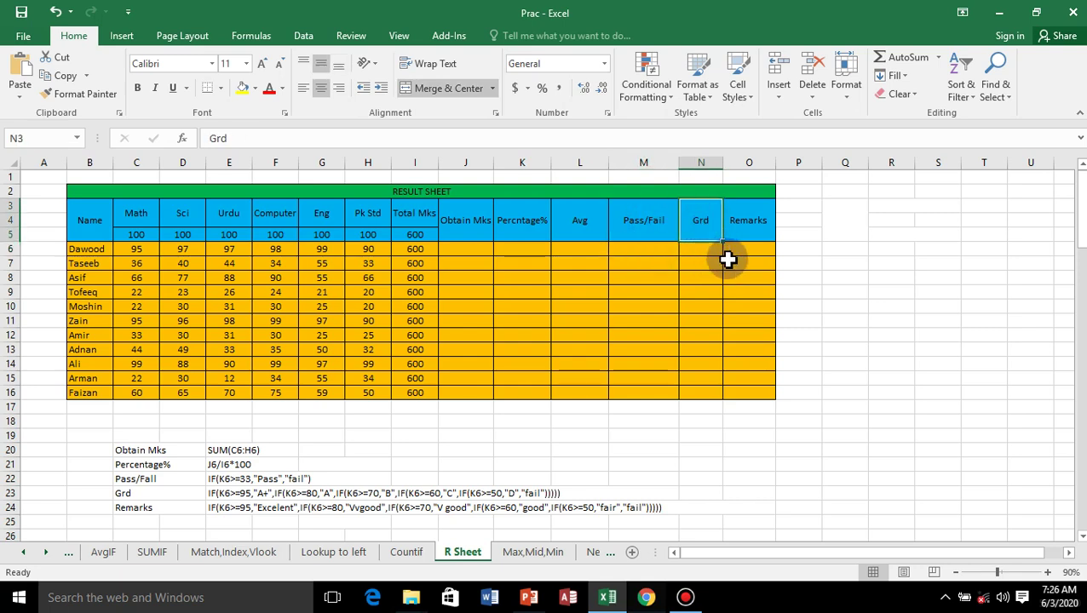
pyautogui.click(750, 223)
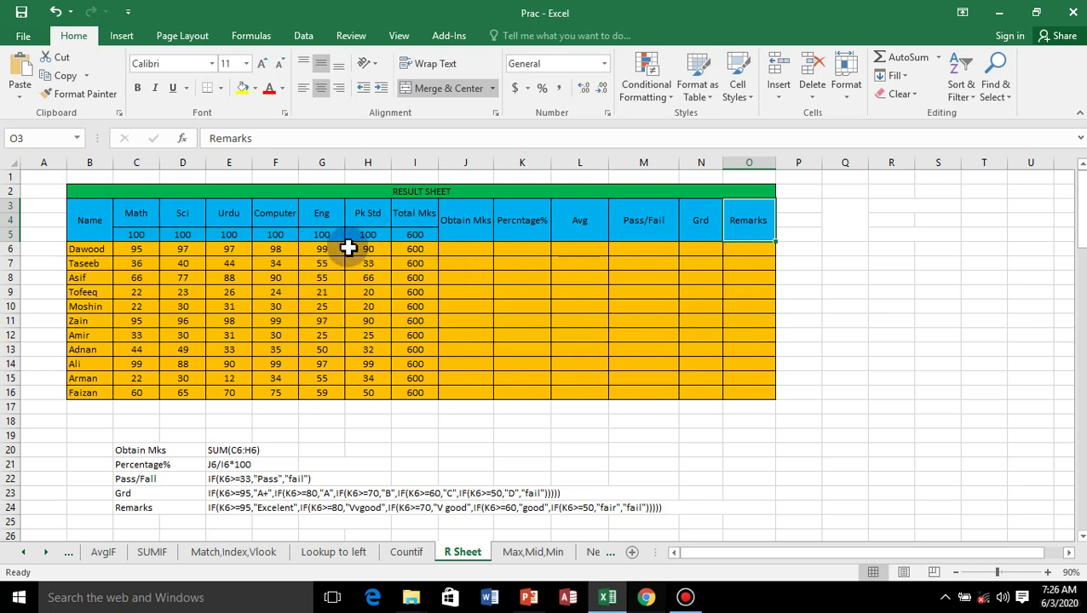
# Total the first student's six subject marks in J6 with =SUM(C6:H6) and fill the formula down to J16.
pyautogui.click(455, 249)
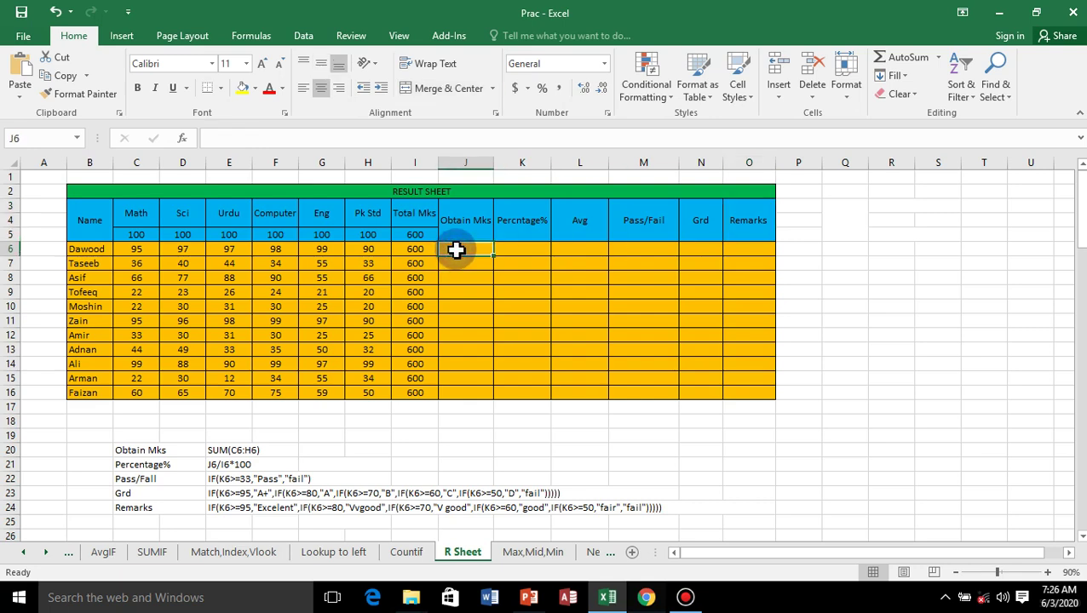
pyautogui.write('=')
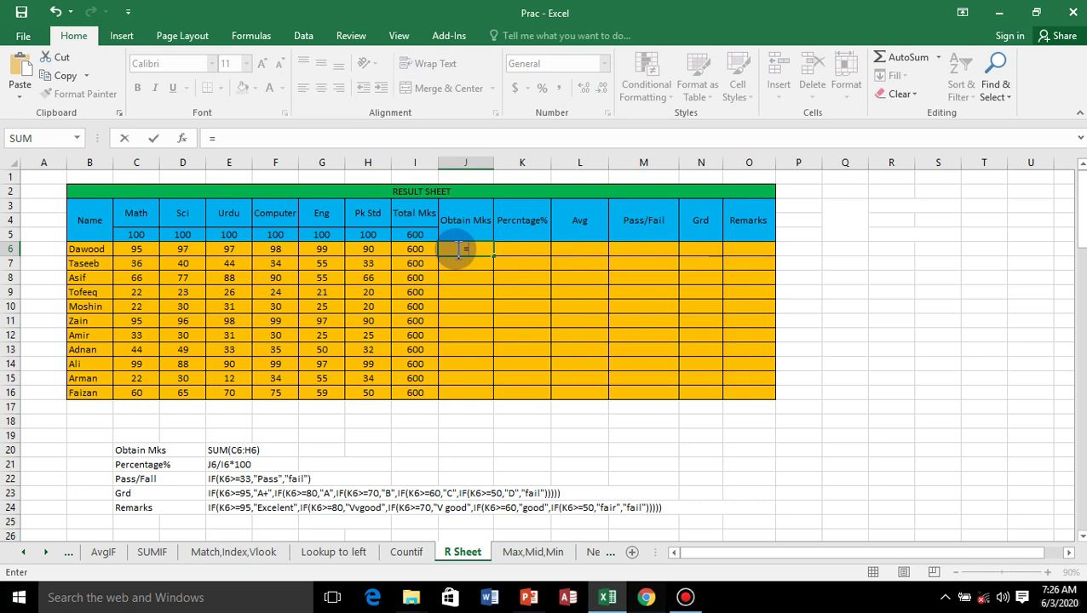
pyautogui.write('sum')
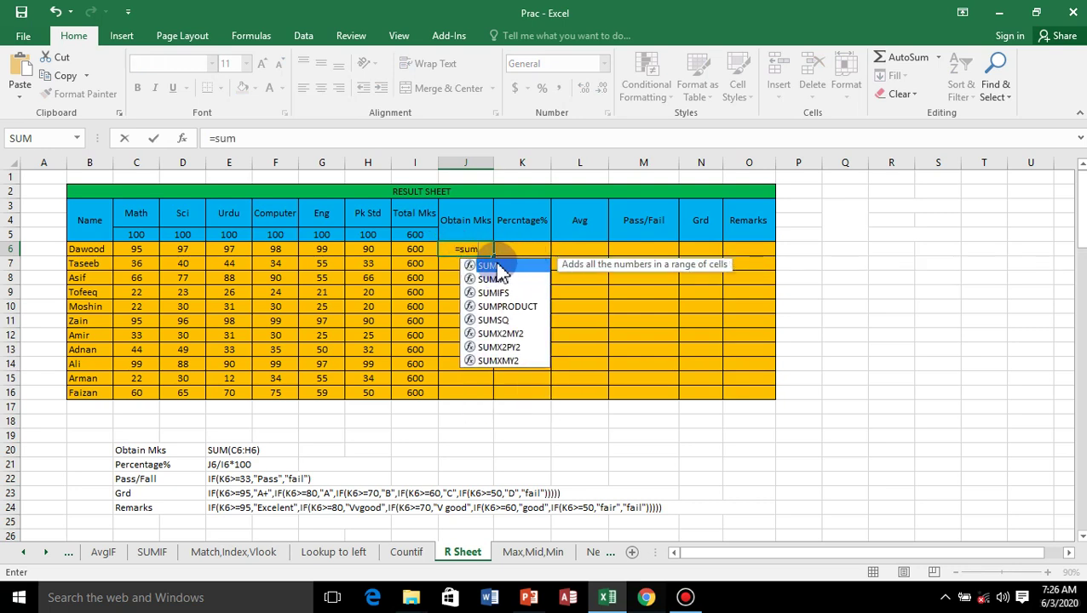
pyautogui.doubleClick(492, 265)
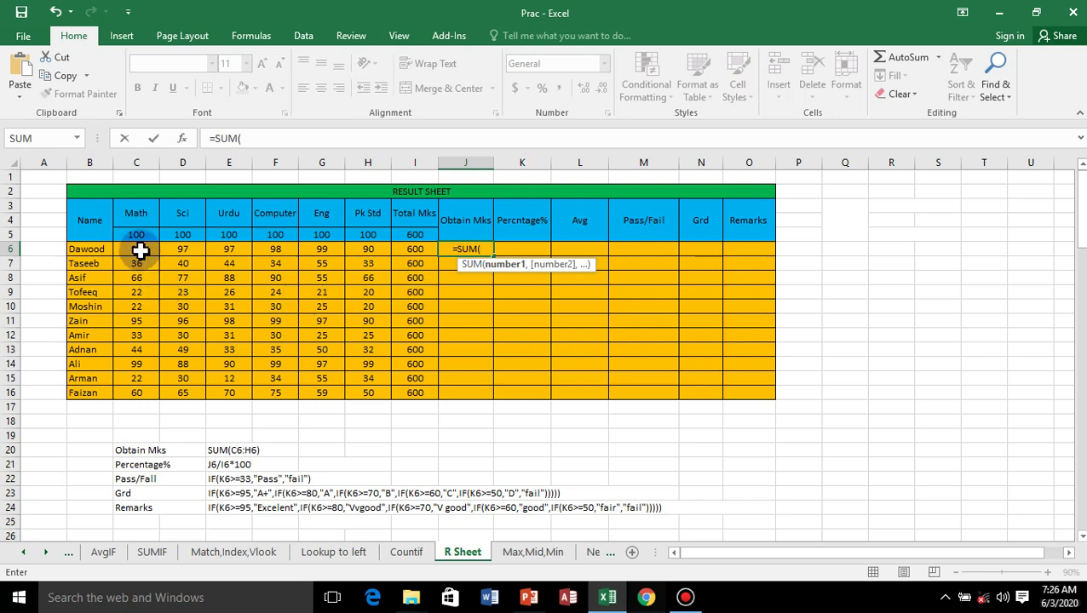
pyautogui.moveTo(141, 250); pyautogui.dragTo(358, 244)
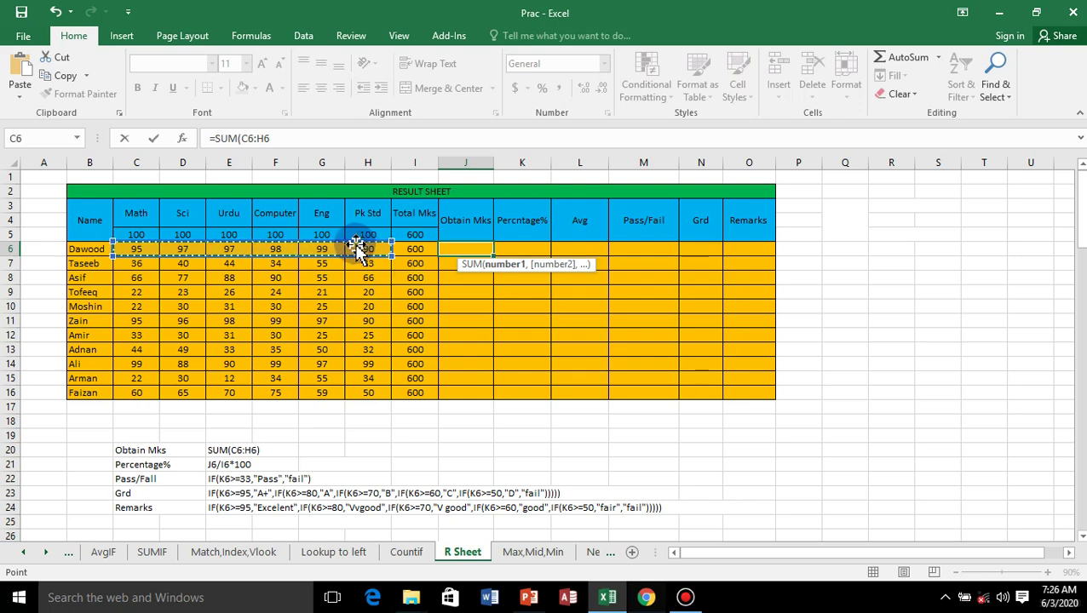
pyautogui.write(')')
pyautogui.press('Return')
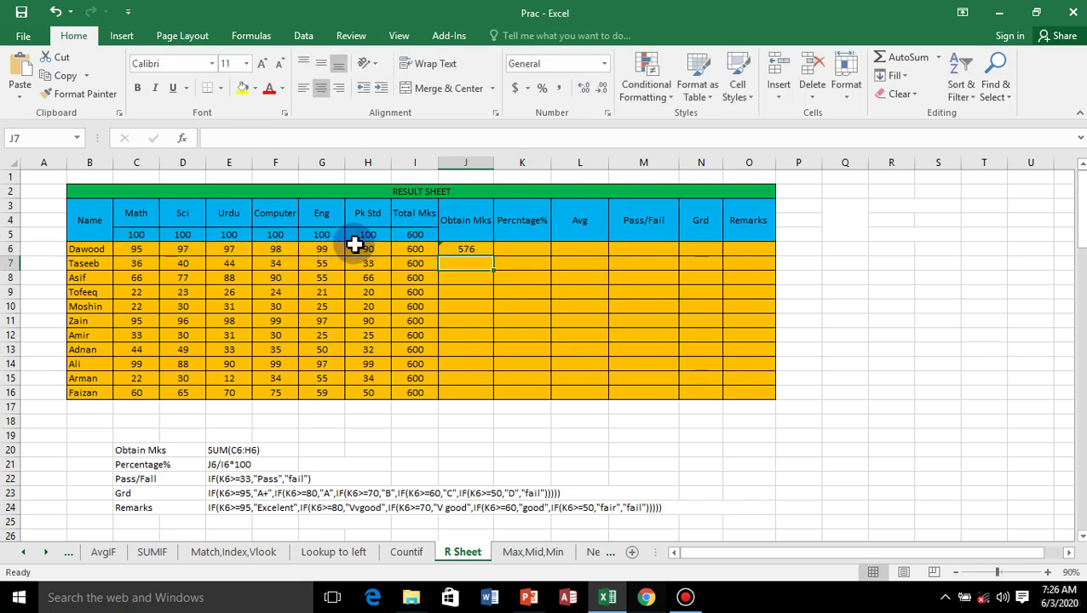
pyautogui.click(490, 249)
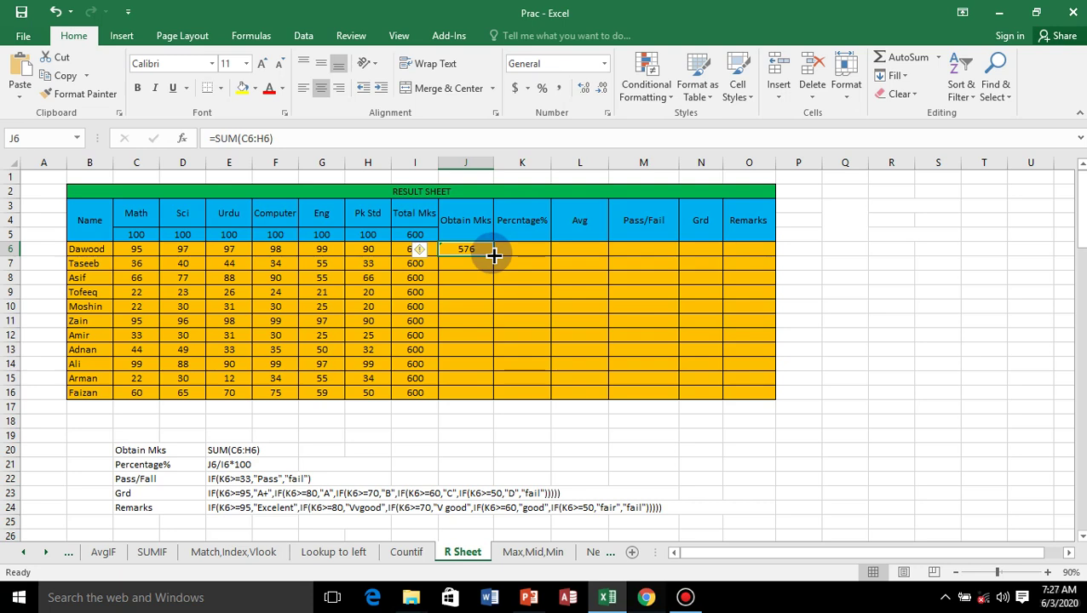
pyautogui.moveTo(494, 256); pyautogui.dragTo(487, 405)
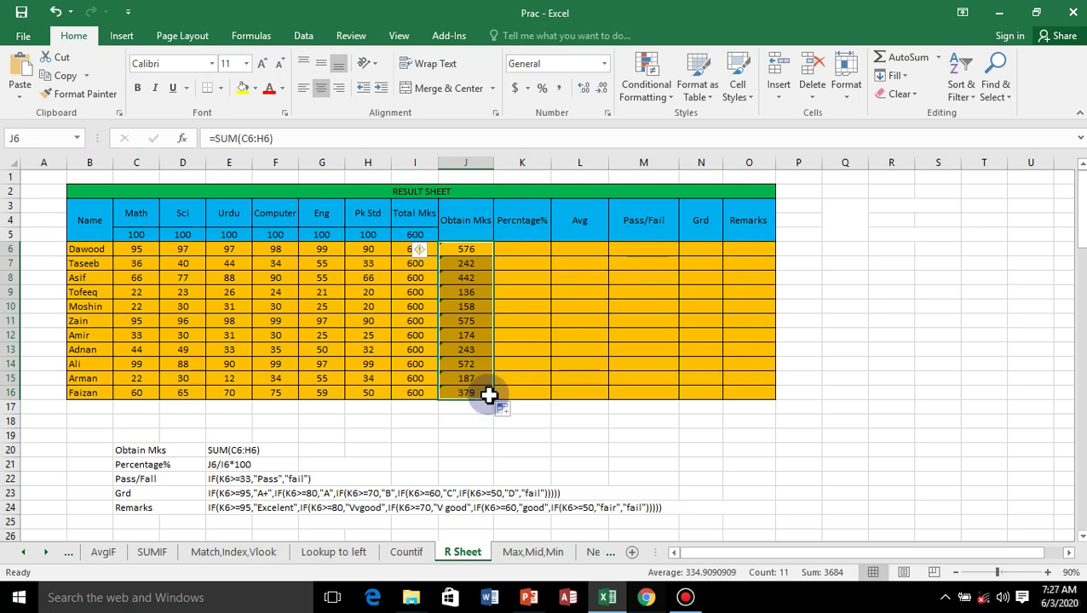
pyautogui.click(519, 250)
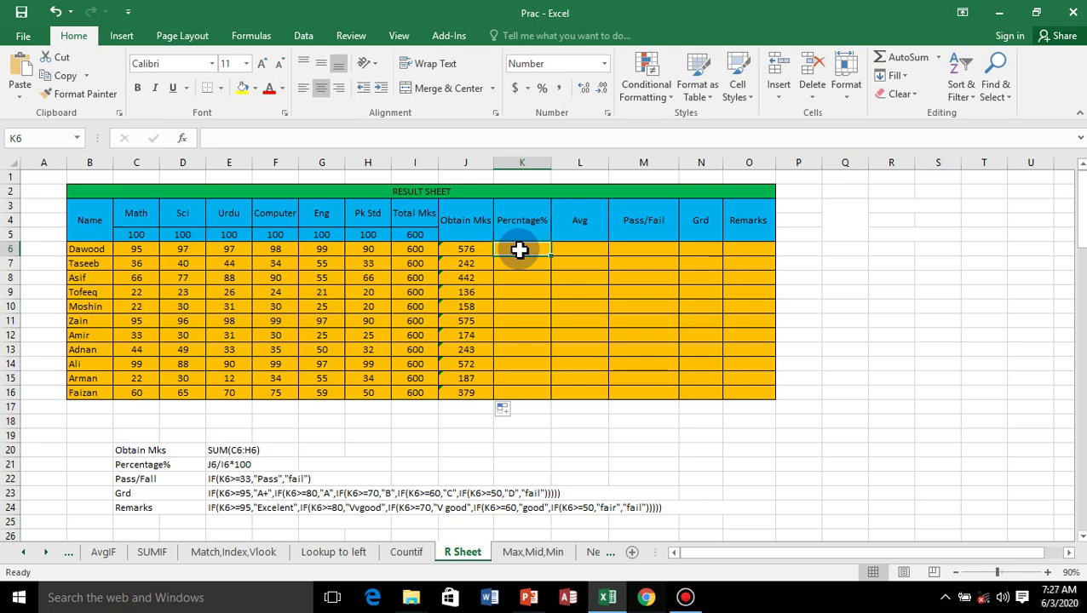
pyautogui.write('=')
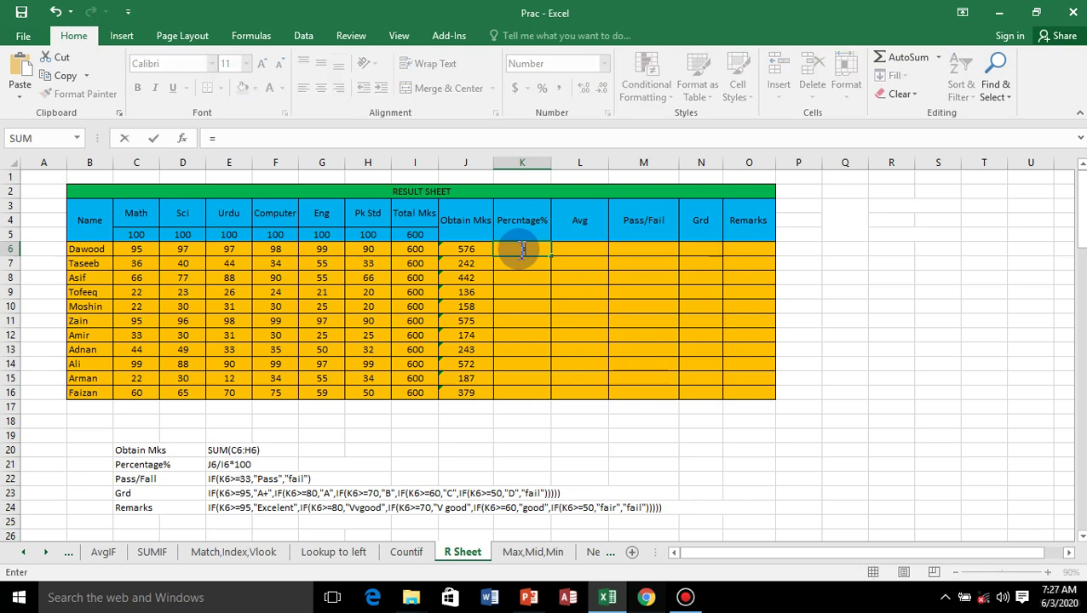
pyautogui.click(464, 248)
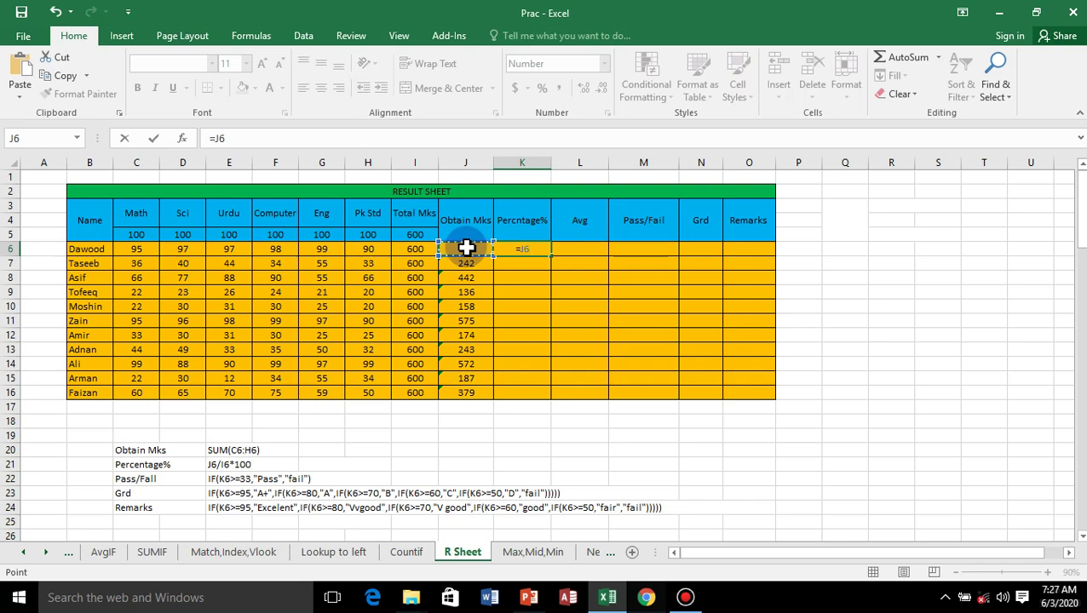
pyautogui.write('/')
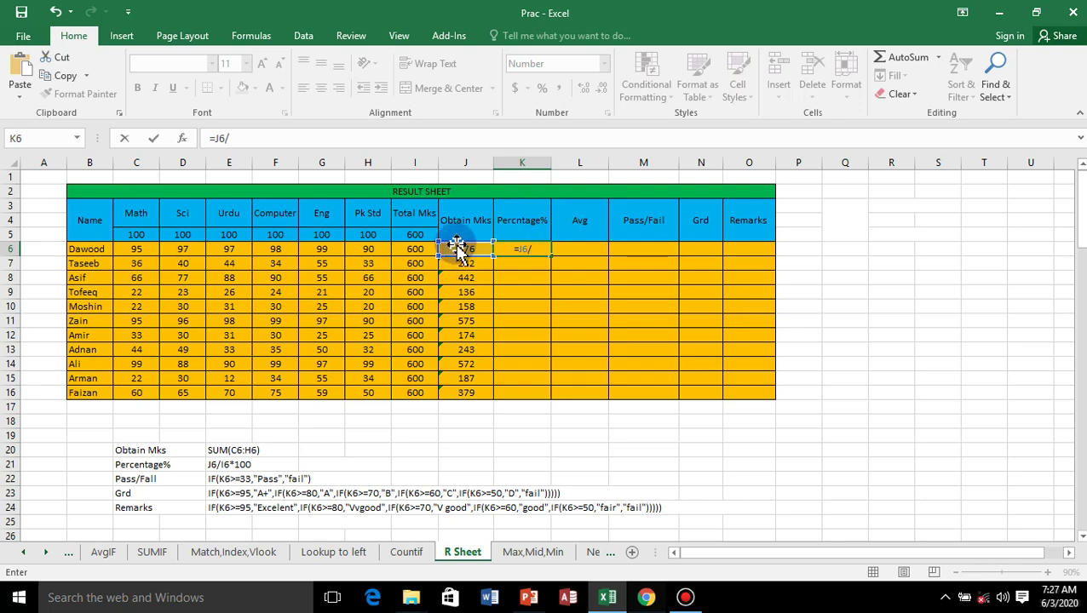
pyautogui.click(406, 252)
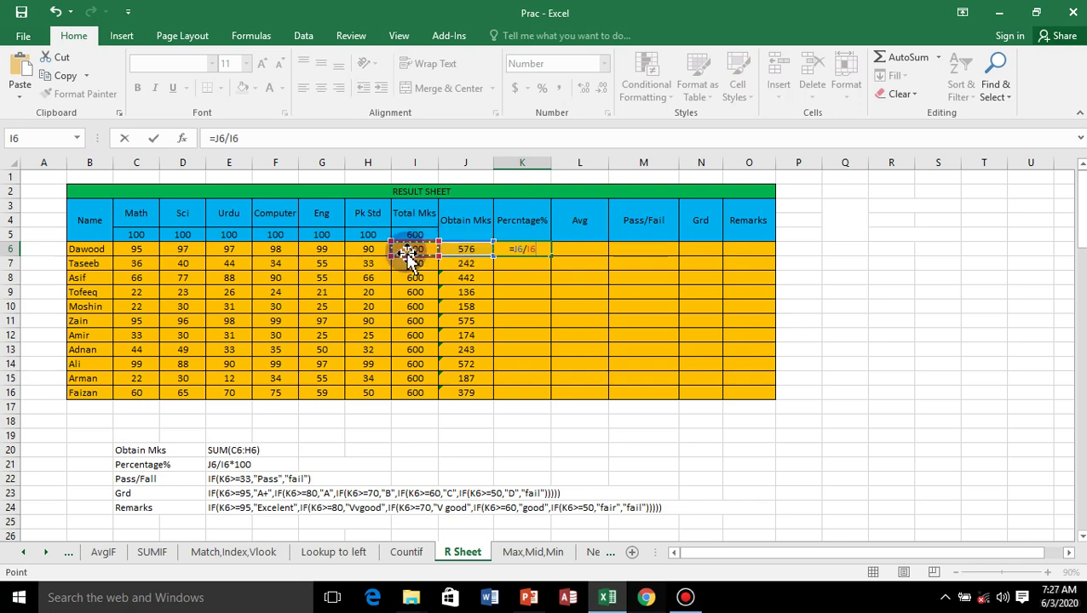
pyautogui.write('*')
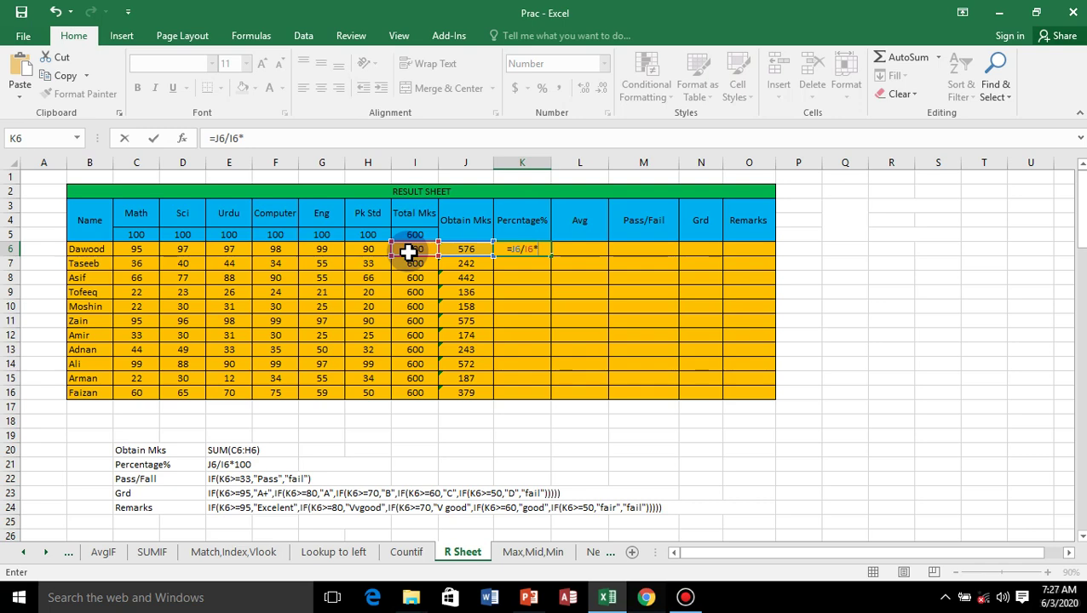
pyautogui.write('100')
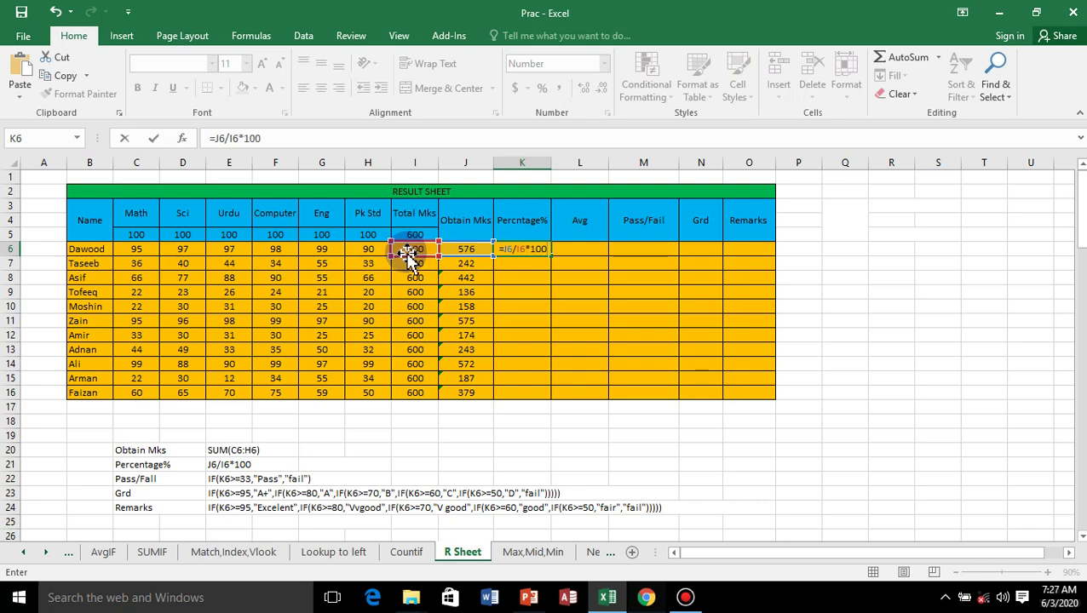
pyautogui.press('Return')
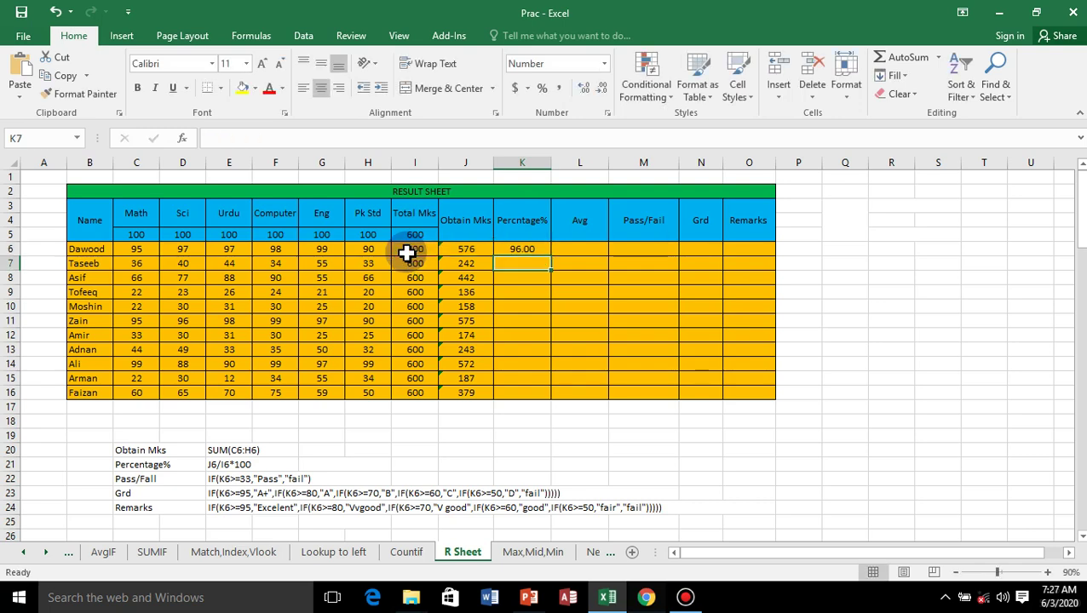
pyautogui.click(515, 247)
pyautogui.press('Delete')
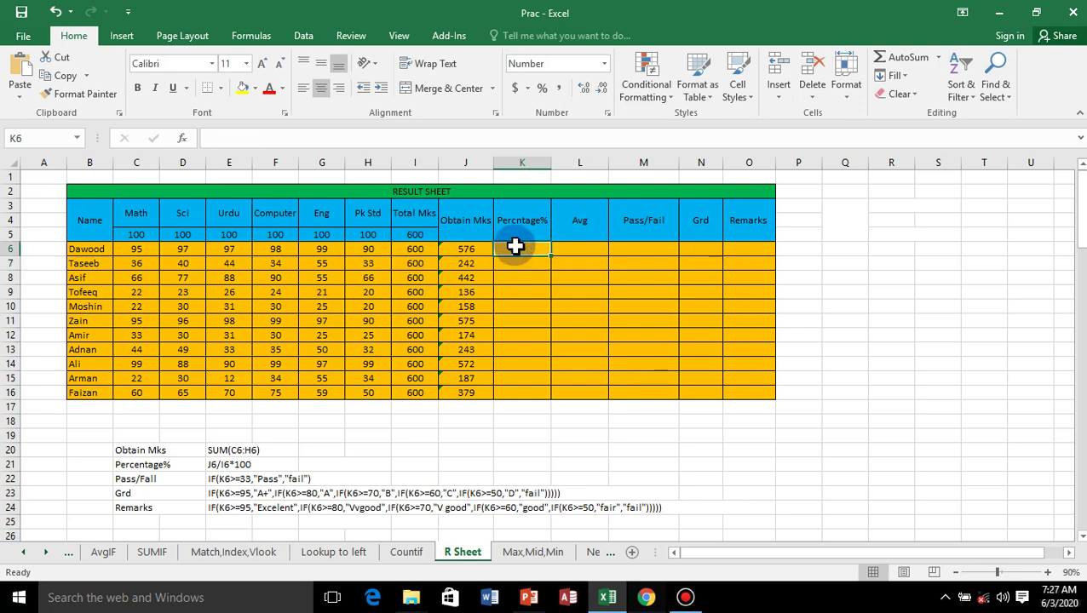
# Calculate the first student's percentage in K6 with =J6/I6*100 and fill the formula down to K16.
pyautogui.write('=')
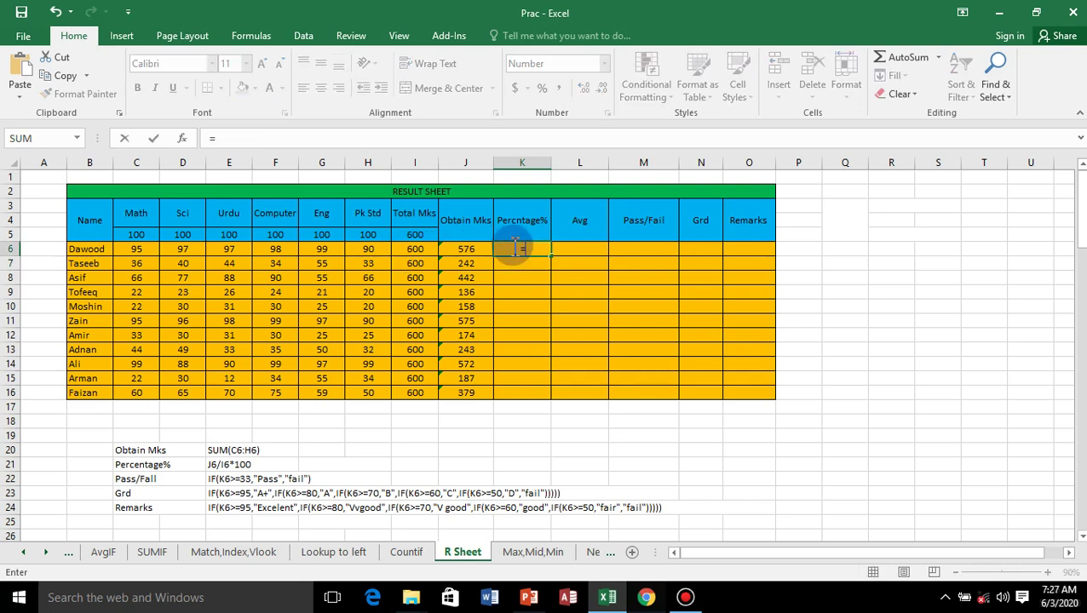
pyautogui.click(467, 250)
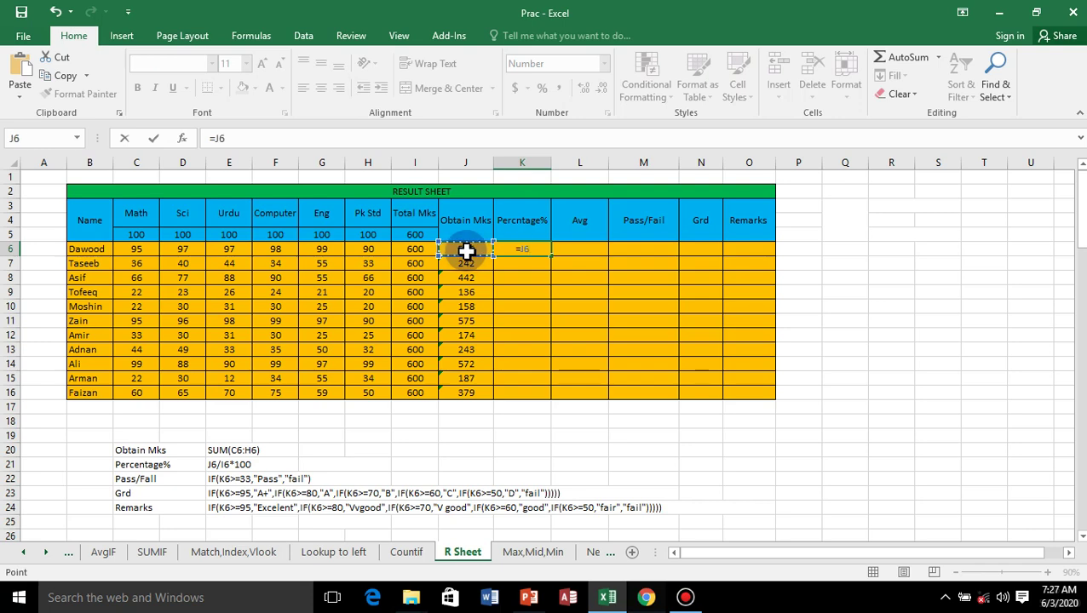
pyautogui.write('/')
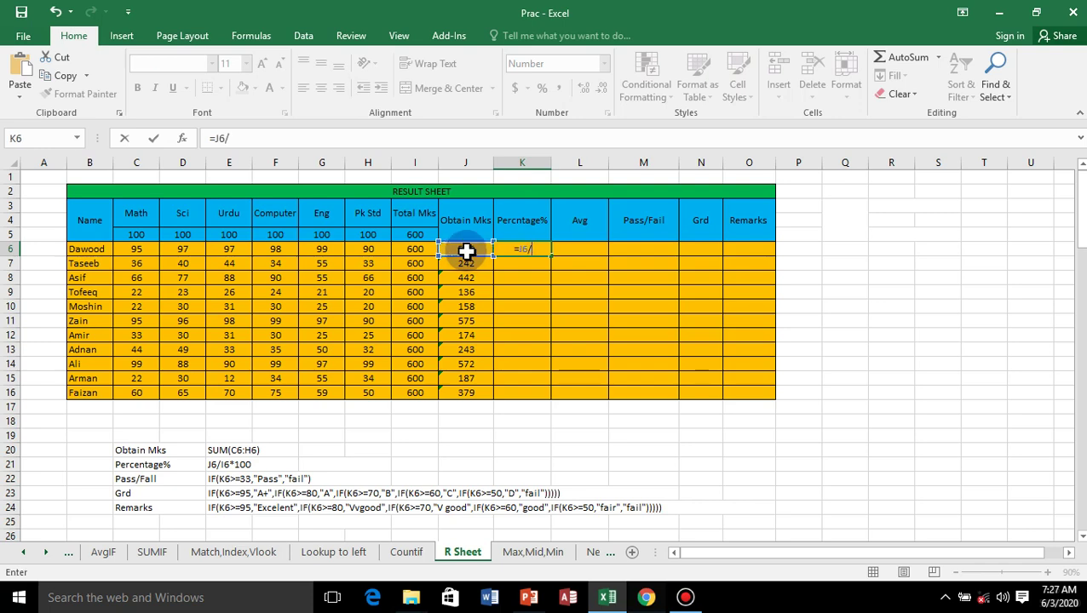
pyautogui.click(414, 249)
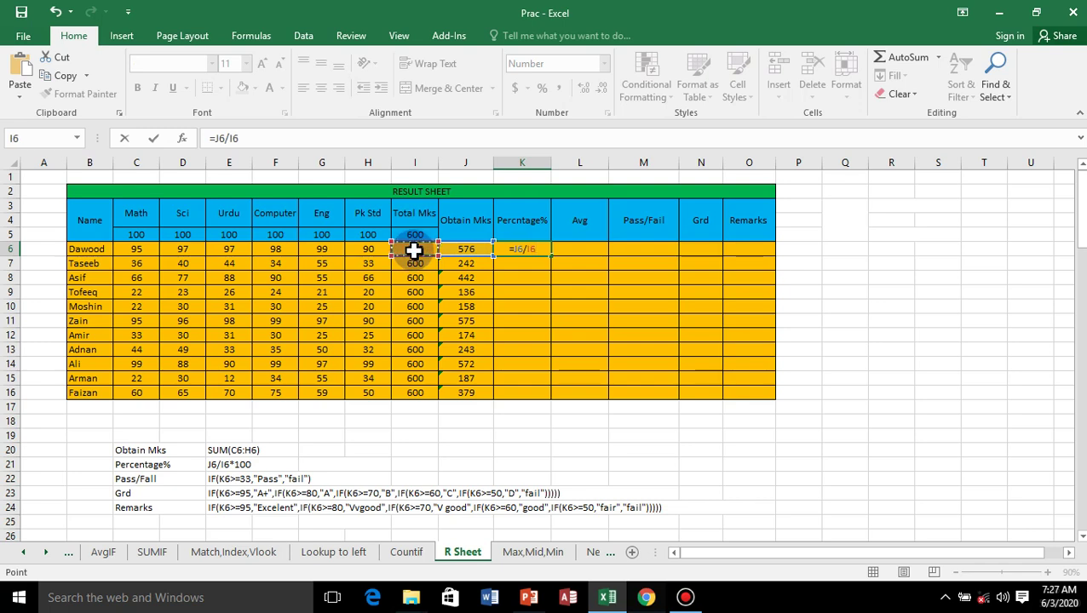
pyautogui.write('*100')
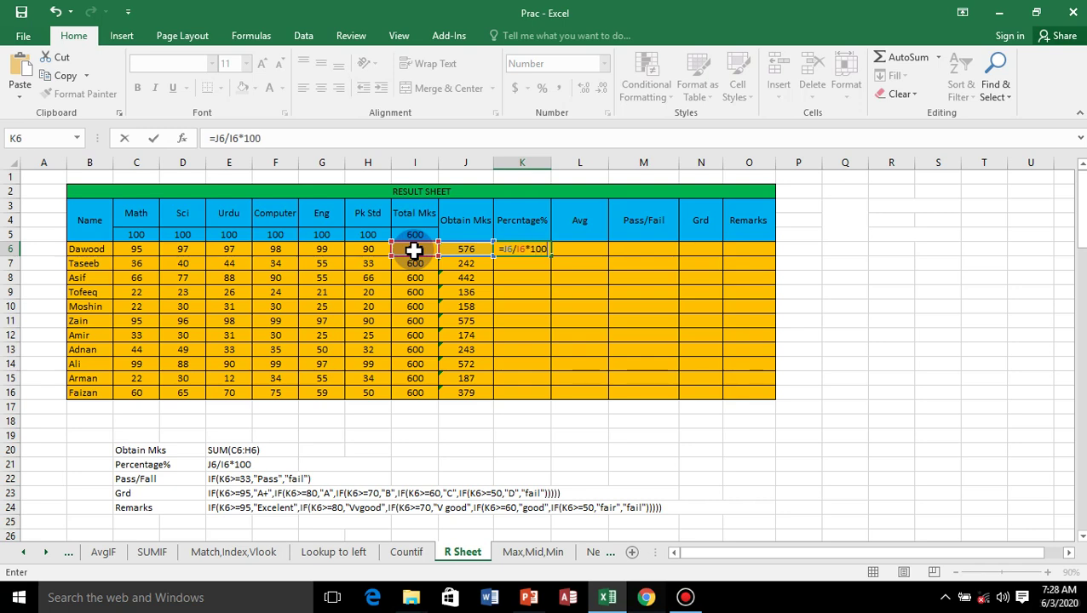
pyautogui.press('Return')
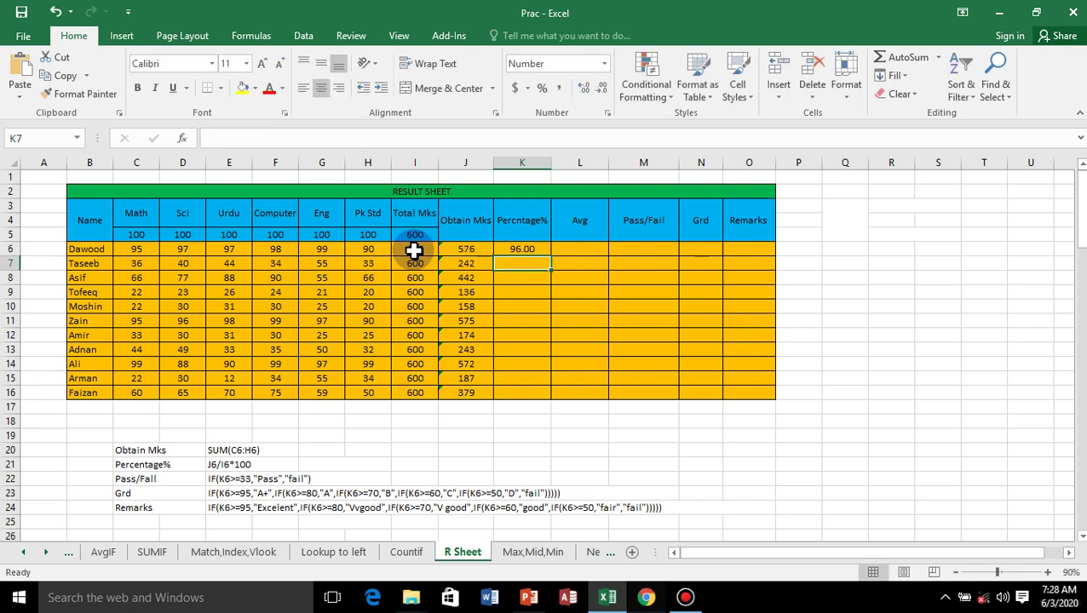
pyautogui.click(545, 250)
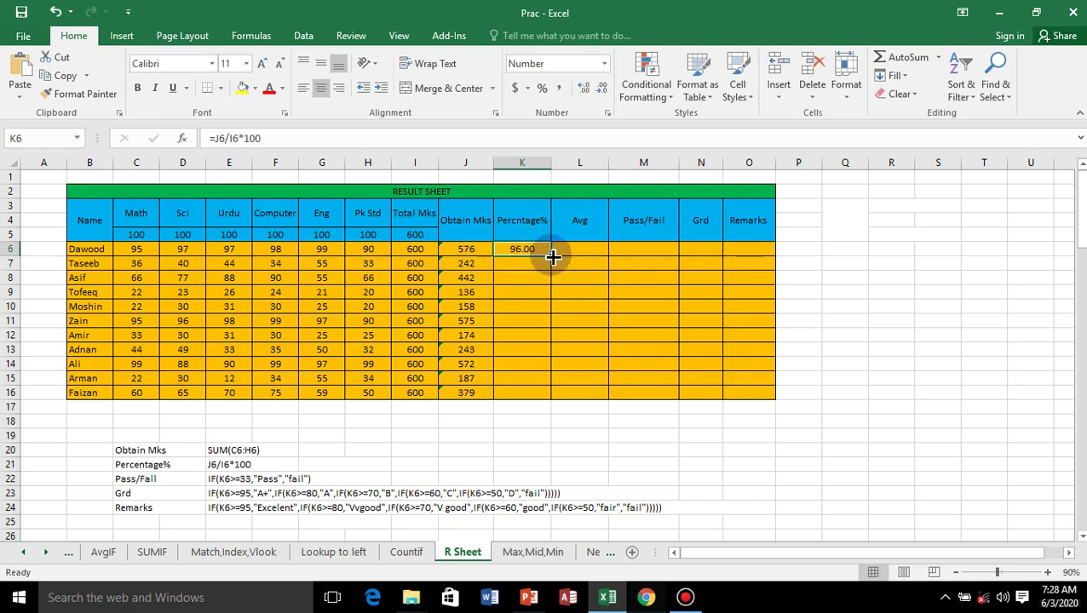
pyautogui.moveTo(553, 256); pyautogui.dragTo(539, 403)
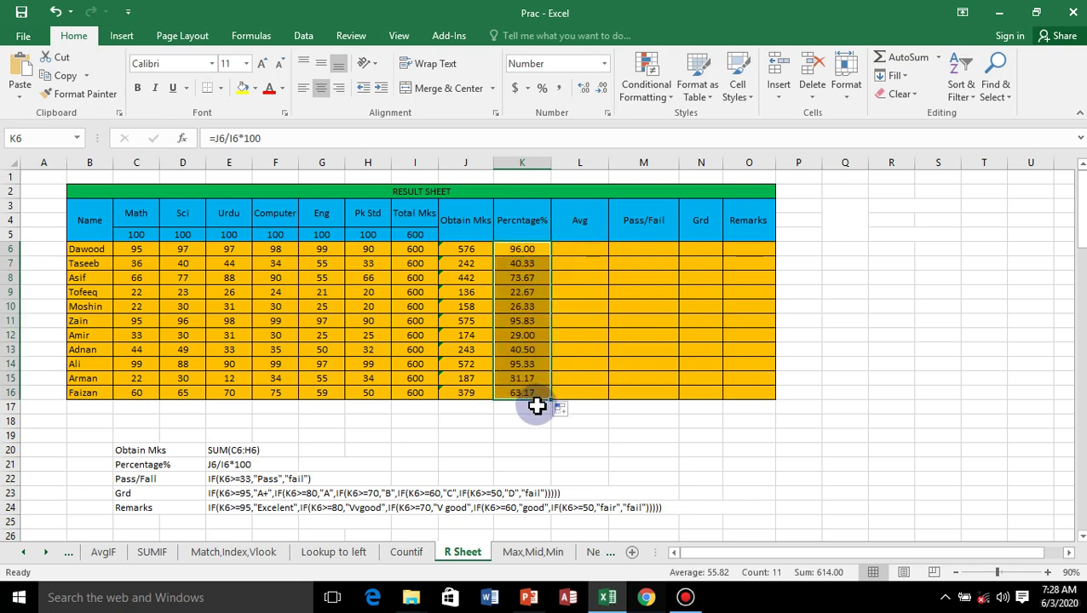
# Average the first student's subject marks in L6 with =AVERAGE(C6:H6) and fill the formula down to L16.
pyautogui.click(580, 251)
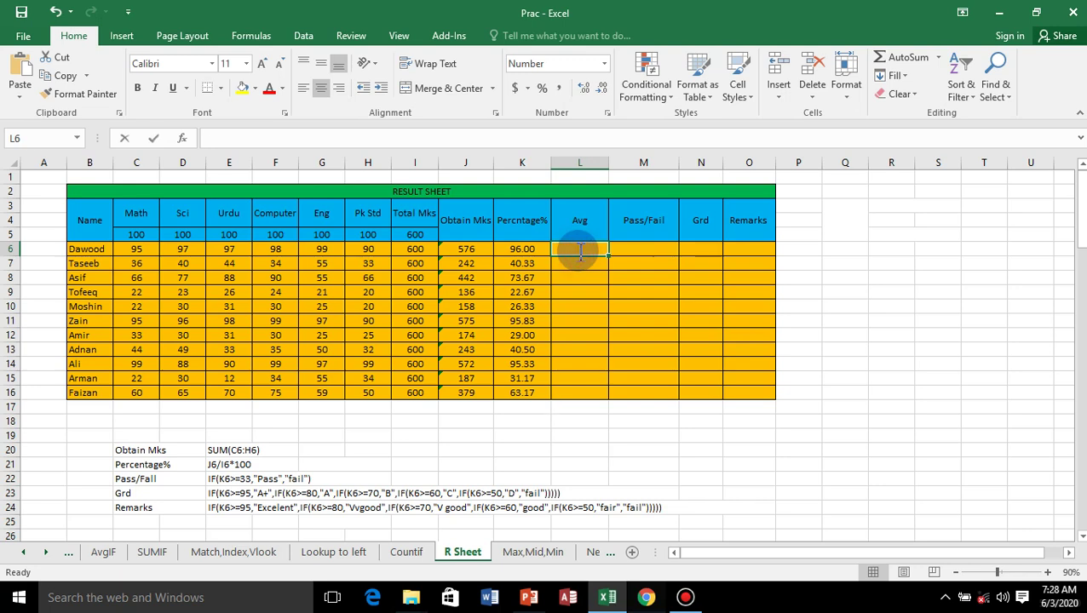
pyautogui.write('=aver')
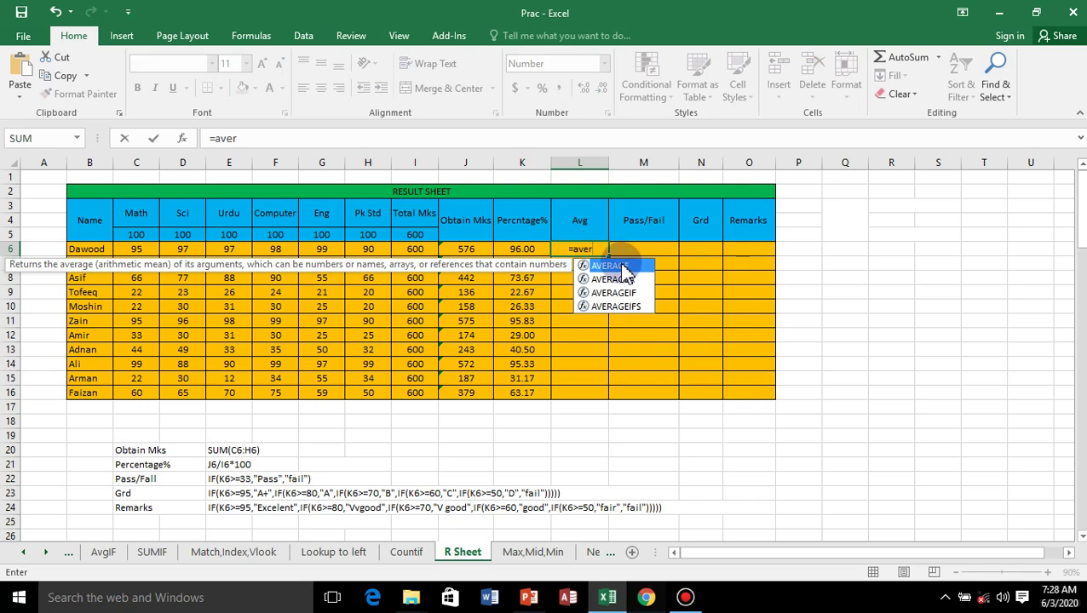
pyautogui.doubleClick(623, 267)
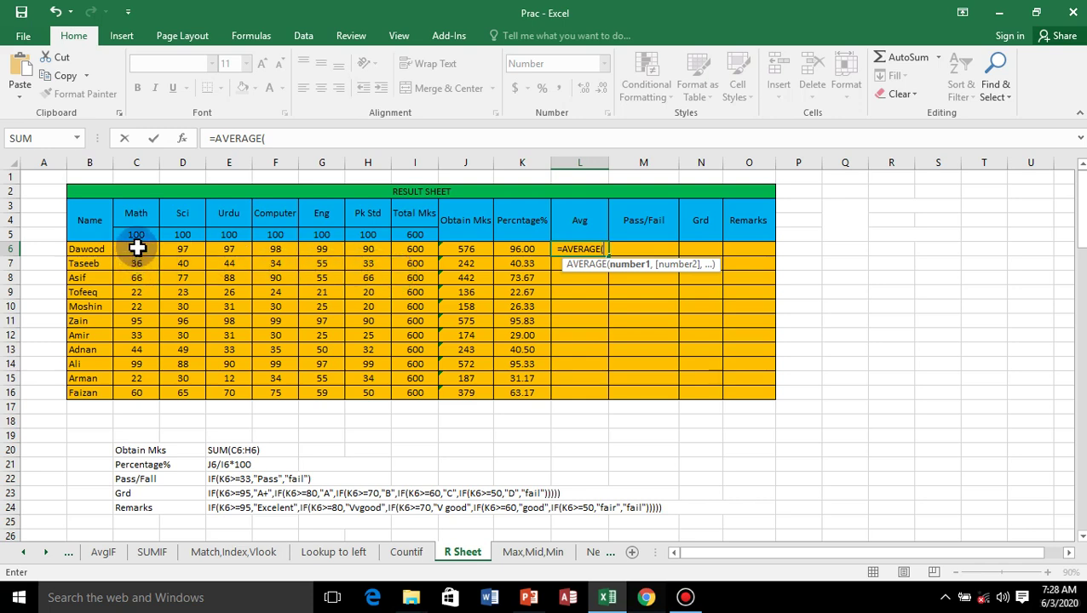
pyautogui.moveTo(135, 249); pyautogui.dragTo(359, 249)
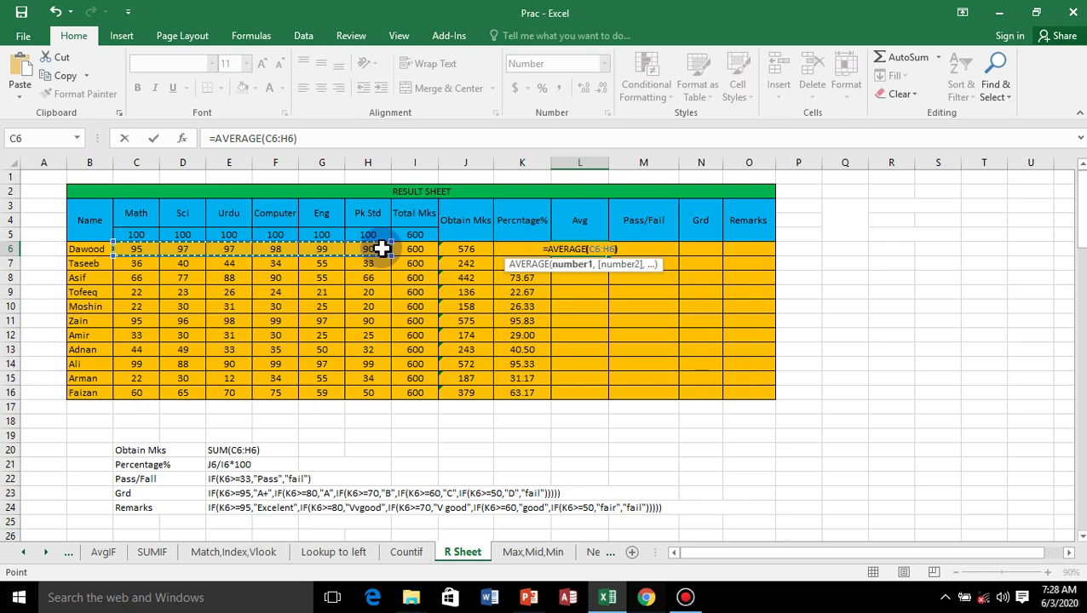
pyautogui.press('Return')
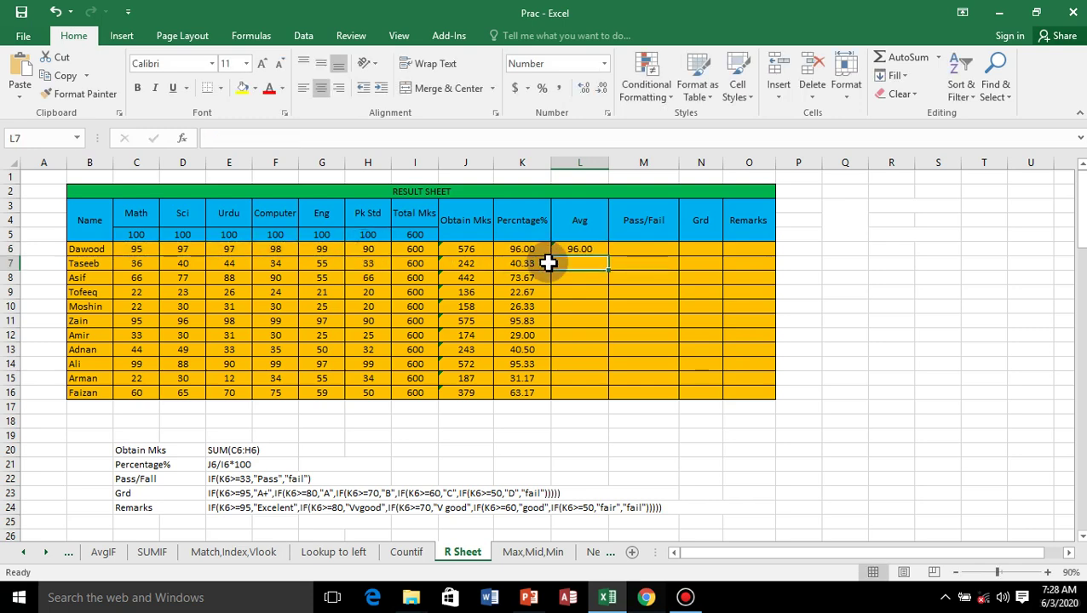
pyautogui.click(596, 249)
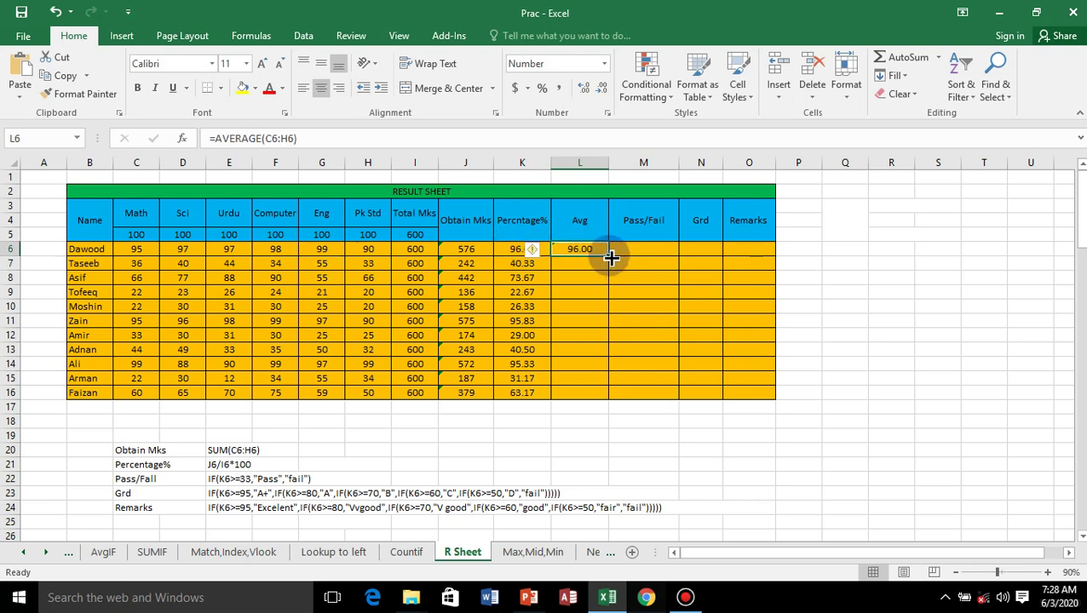
pyautogui.moveTo(611, 257); pyautogui.dragTo(592, 405)
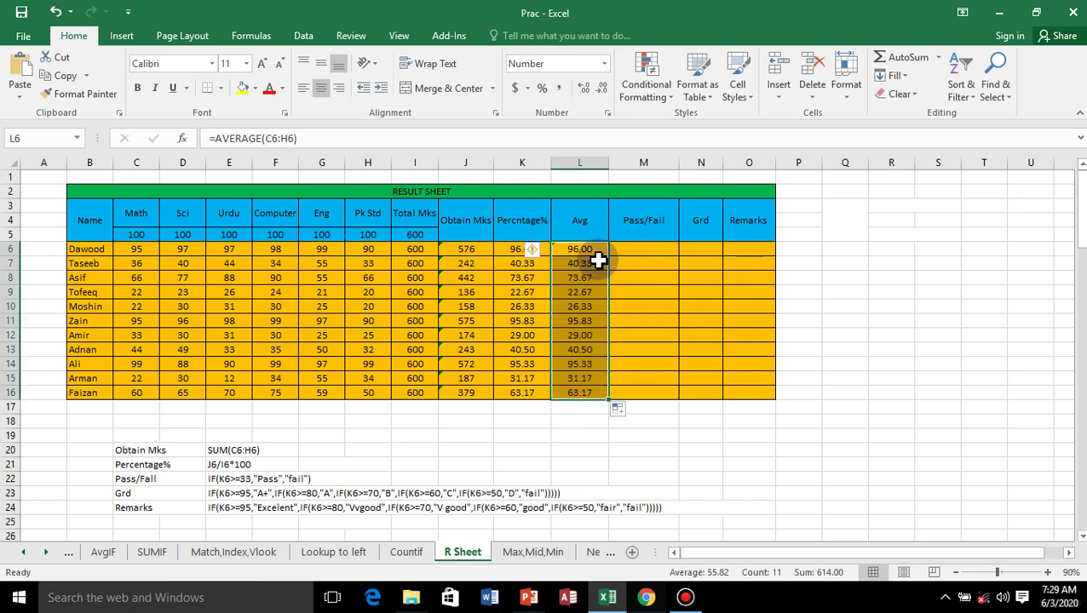
# Enter the first student's pass/fail formula in M6 as =IF(K6>=33,"Pass","Fail").
pyautogui.click(633, 265)
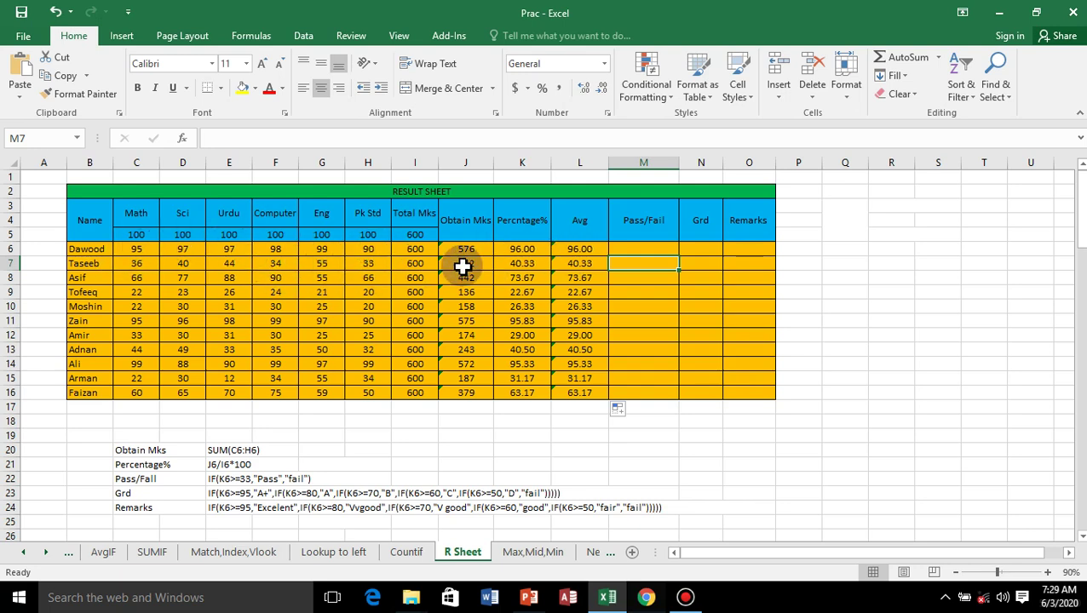
pyautogui.click(634, 248)
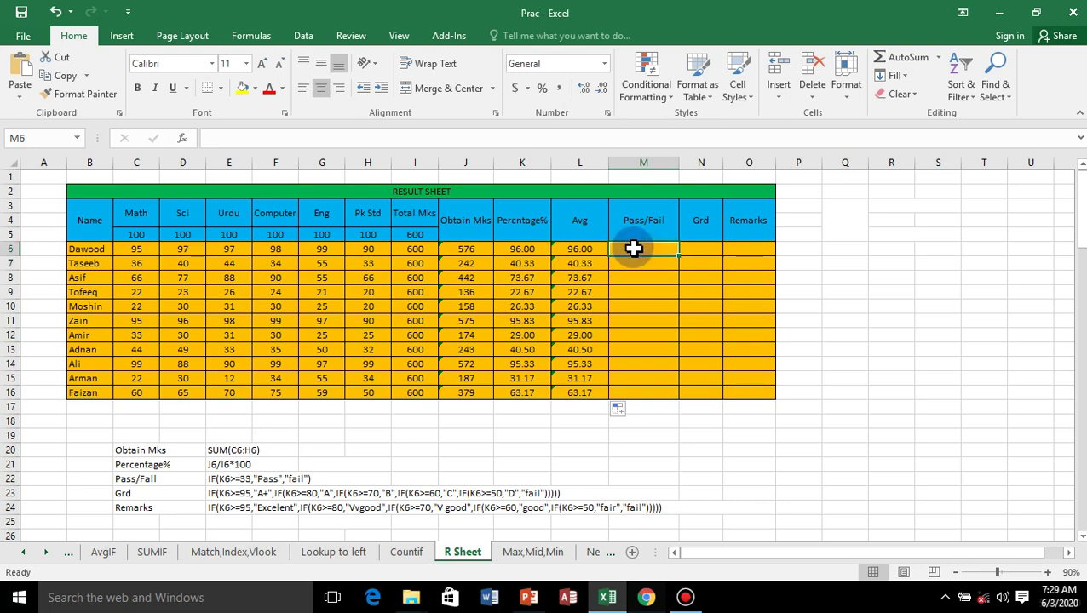
pyautogui.write('=')
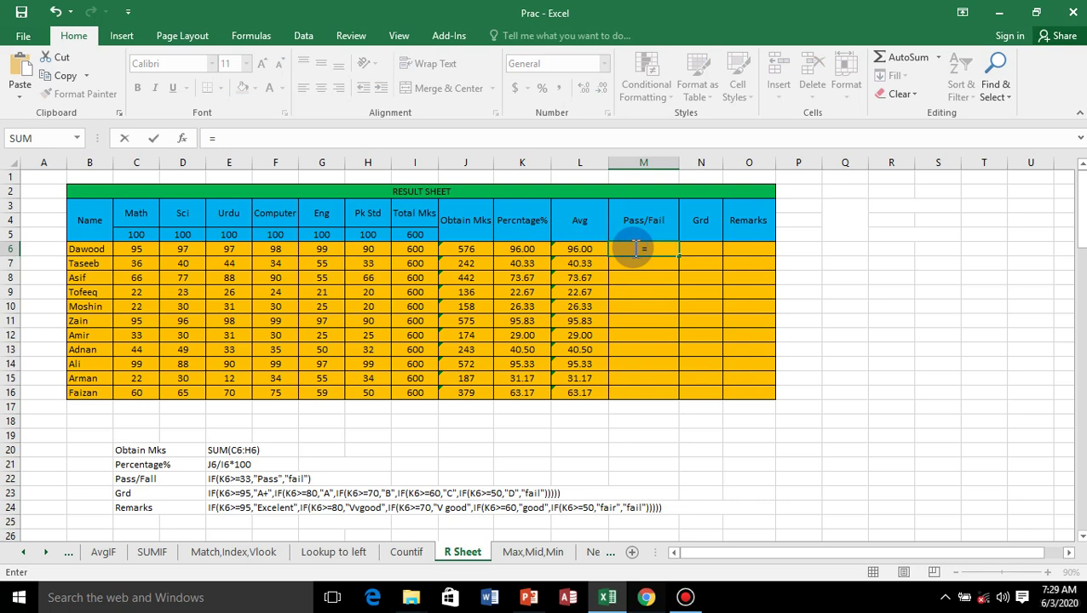
pyautogui.write('i')
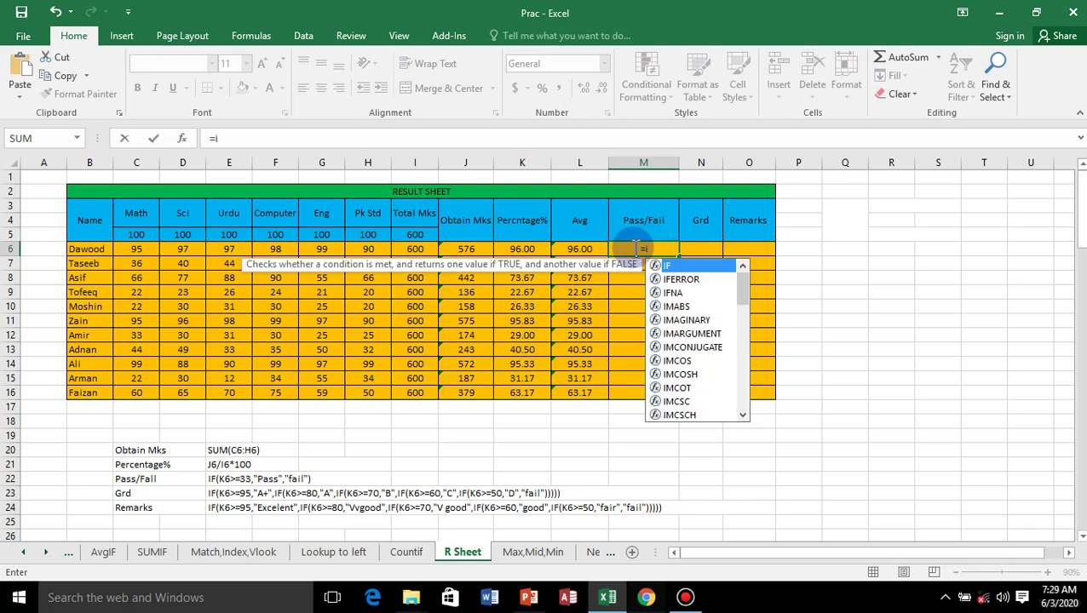
pyautogui.write('f')
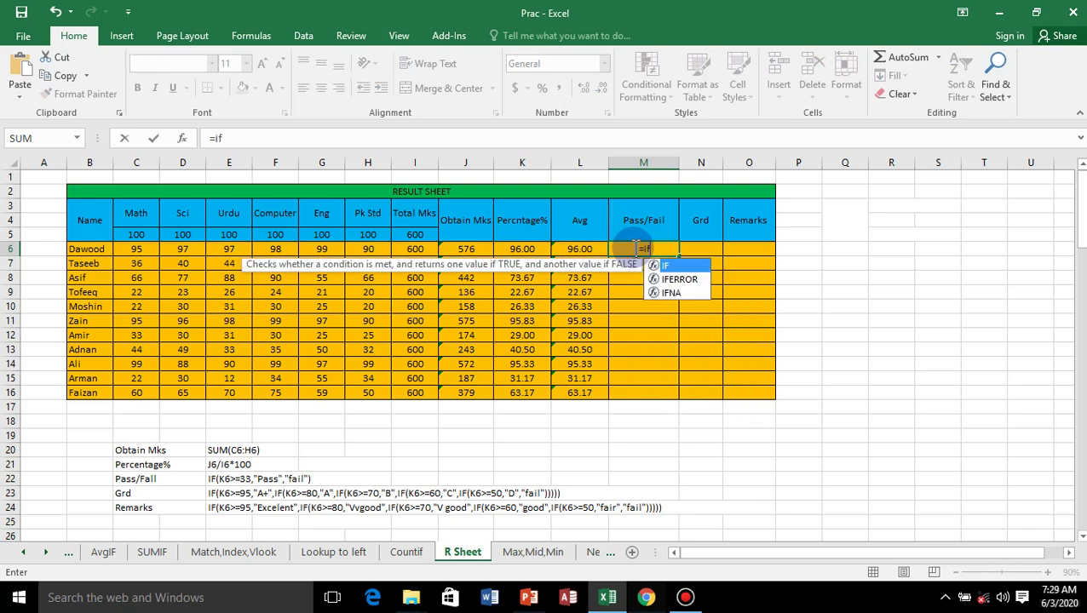
pyautogui.doubleClick(672, 268)
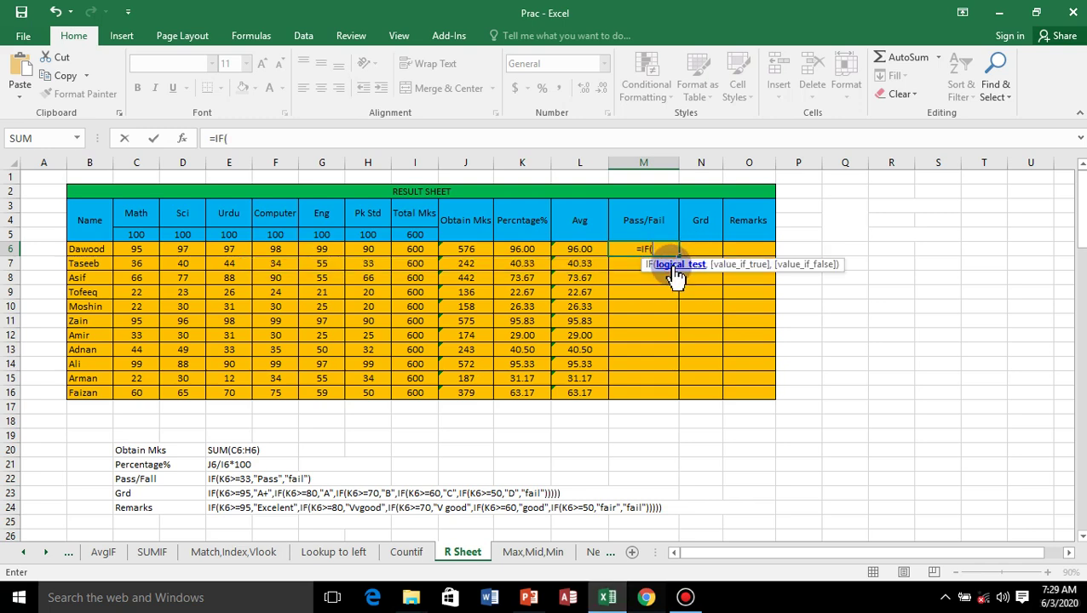
pyautogui.click(514, 249)
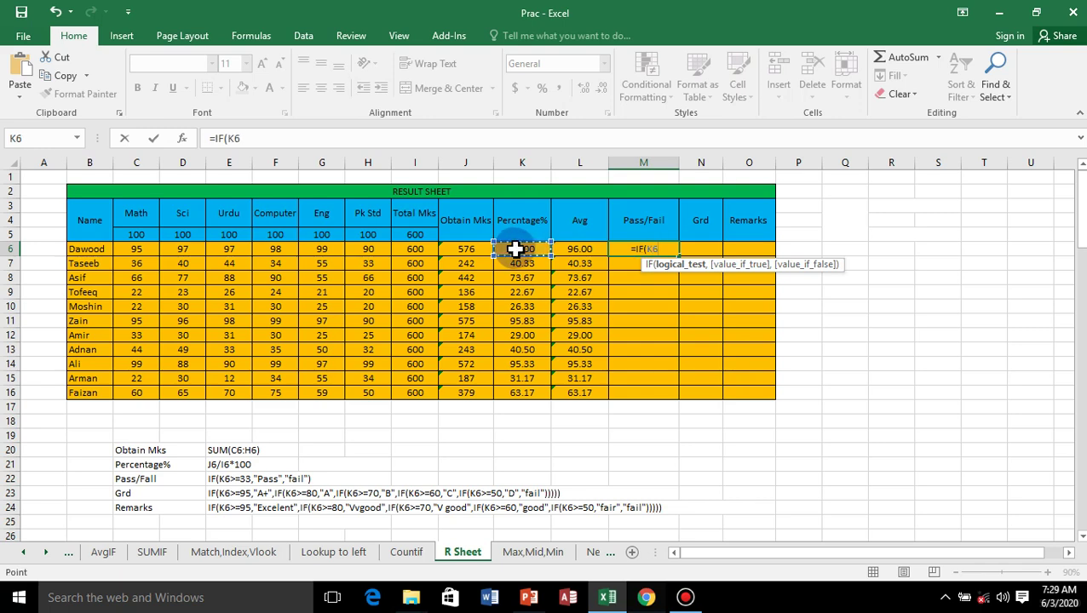
pyautogui.write('>')
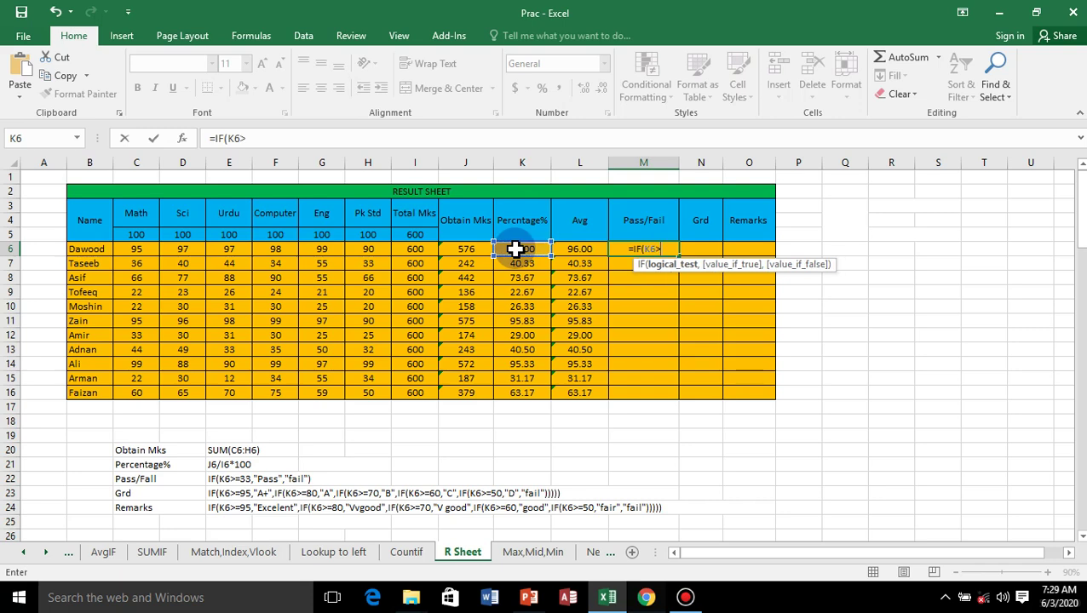
pyautogui.write('=')
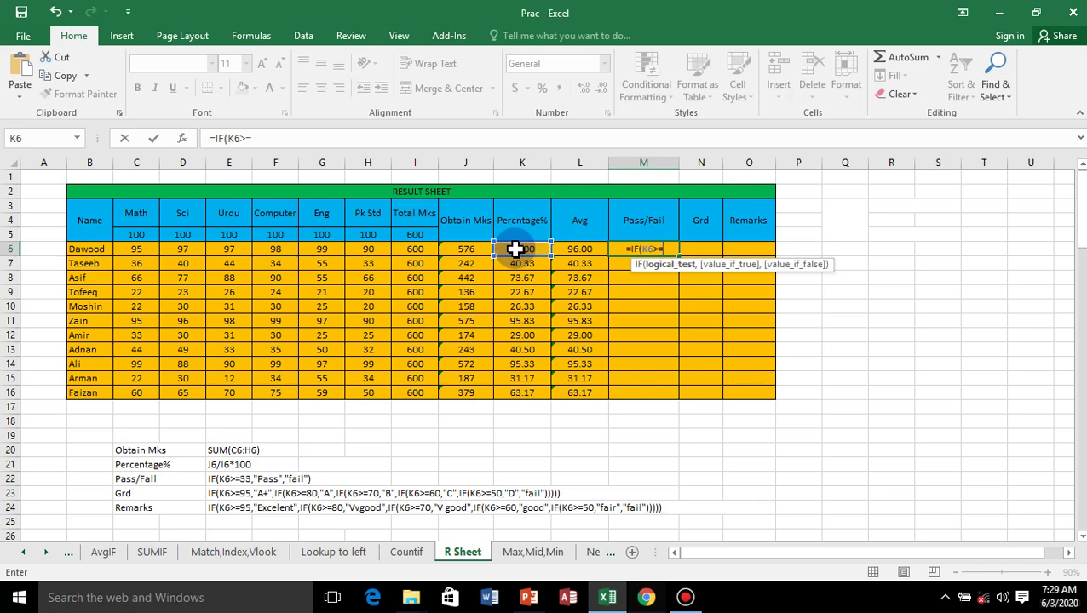
pyautogui.write('33')
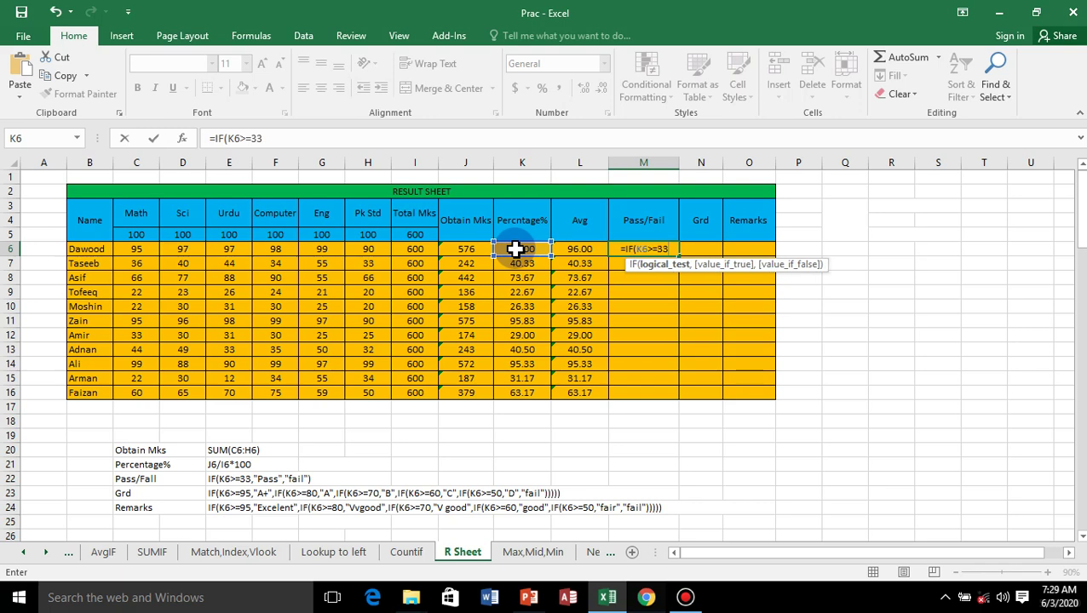
pyautogui.write(',"')
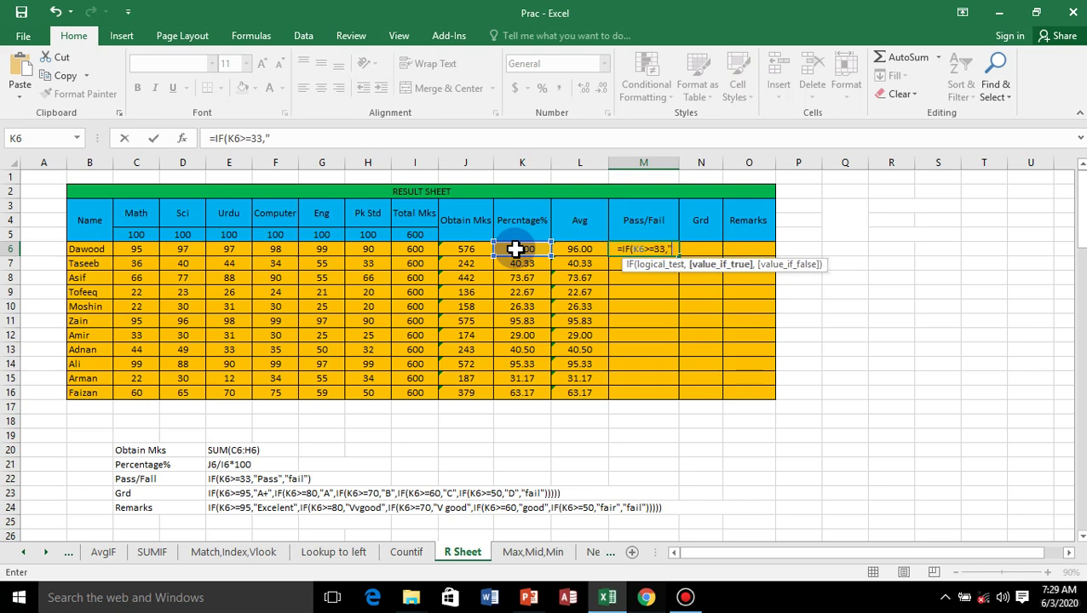
pyautogui.write('Pass')
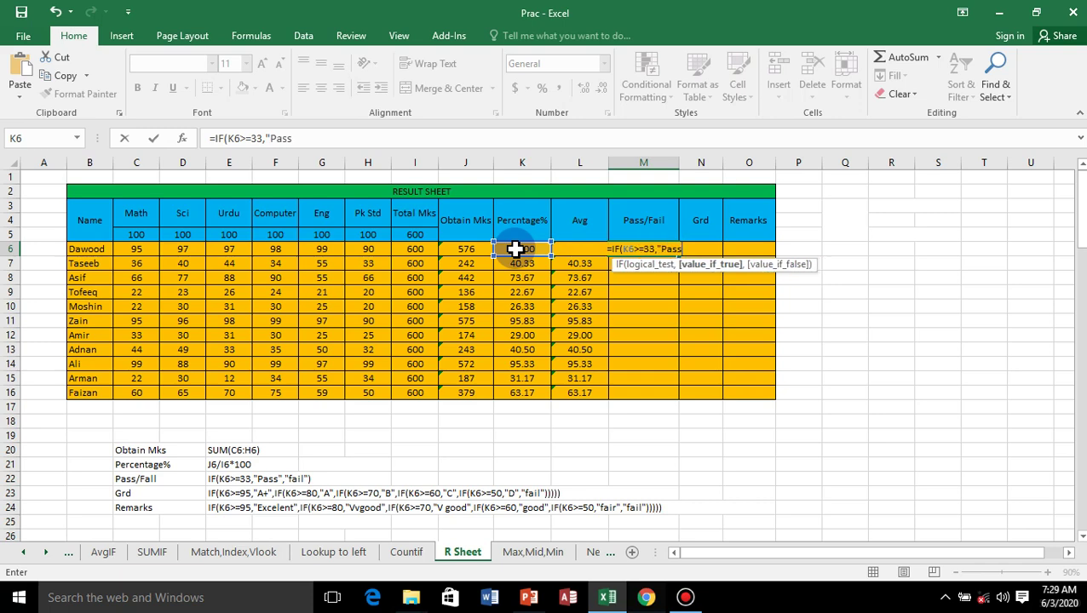
pyautogui.write('"')
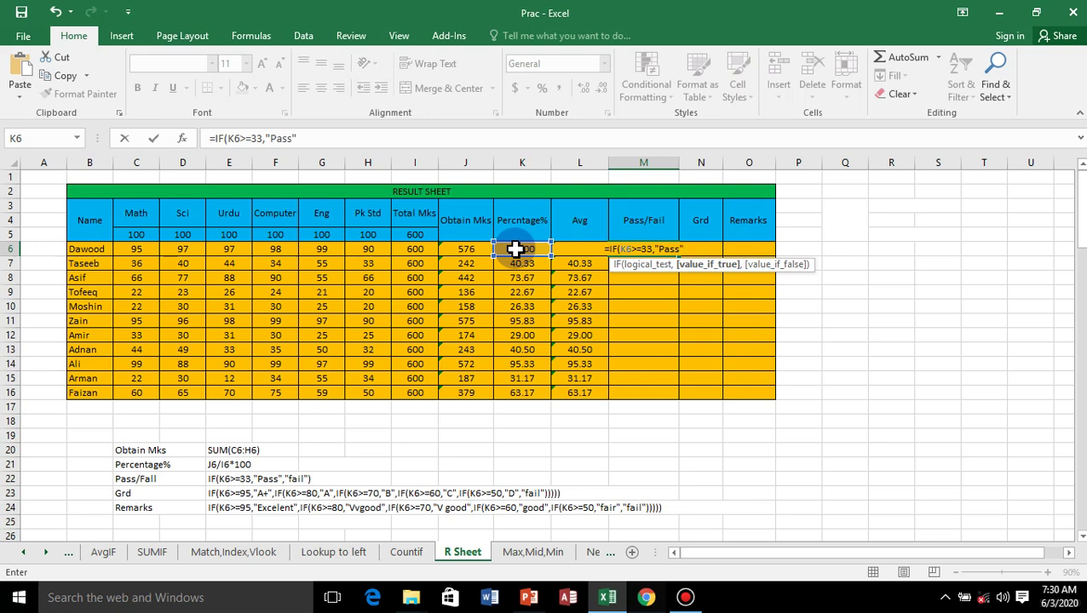
pyautogui.write(',"')
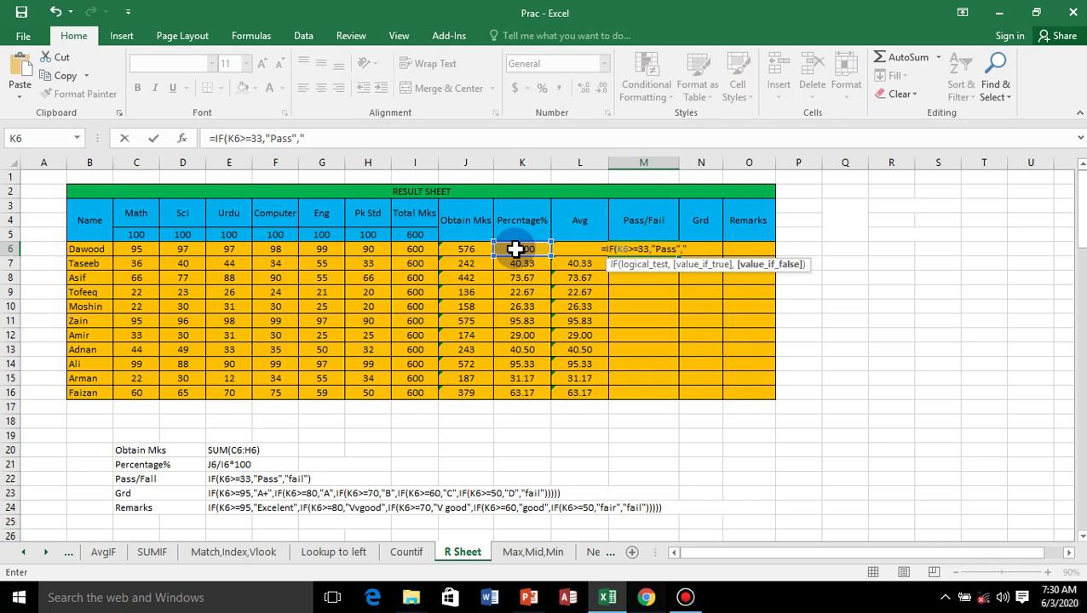
pyautogui.write('Fai')
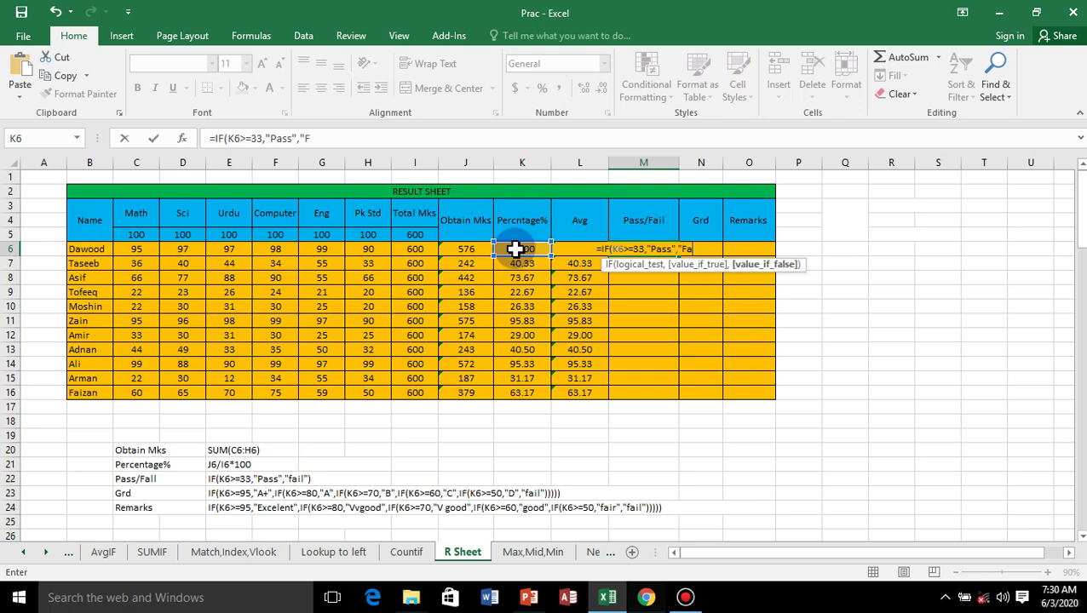
pyautogui.write('l')
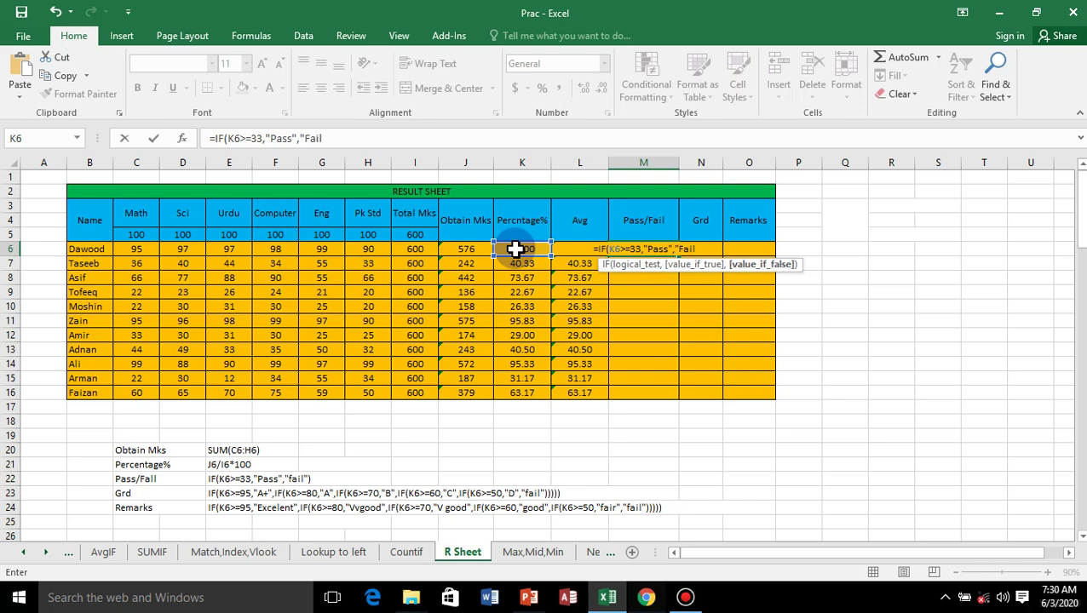
pyautogui.write('"')
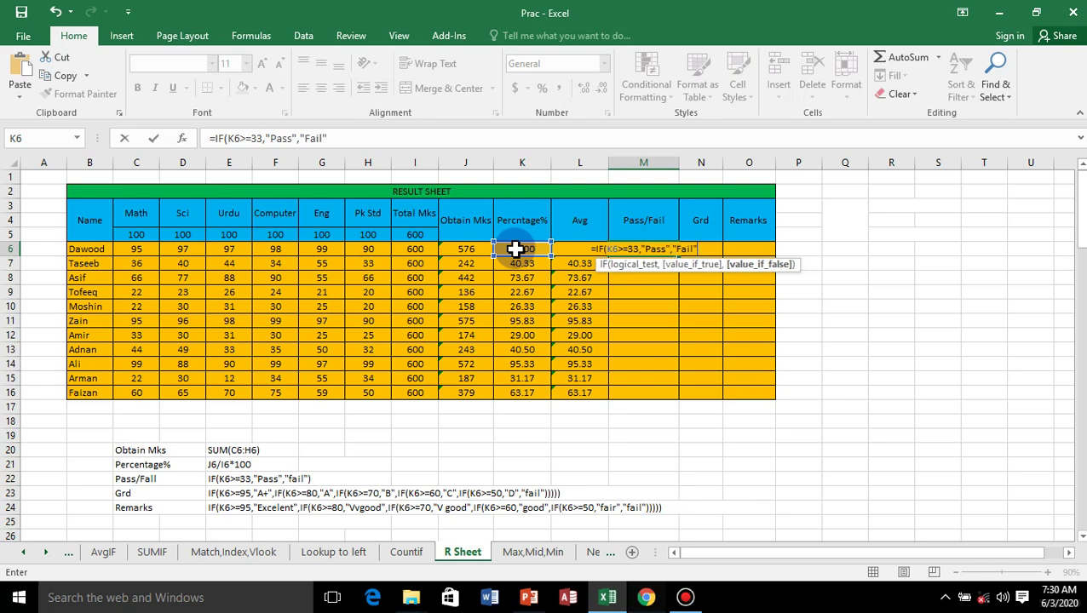
pyautogui.write(')')
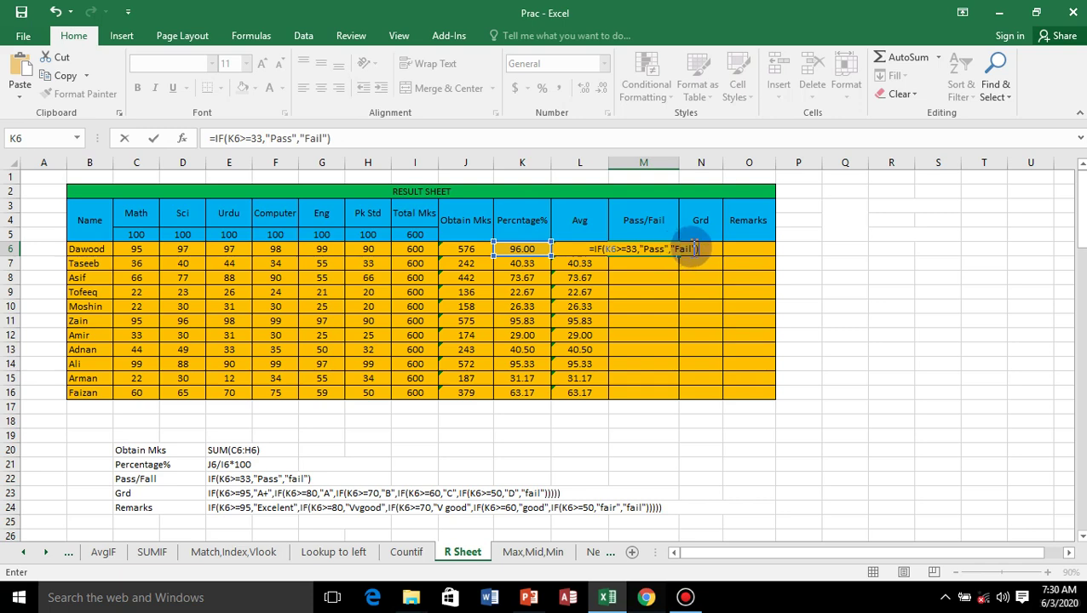
pyautogui.press('Return')
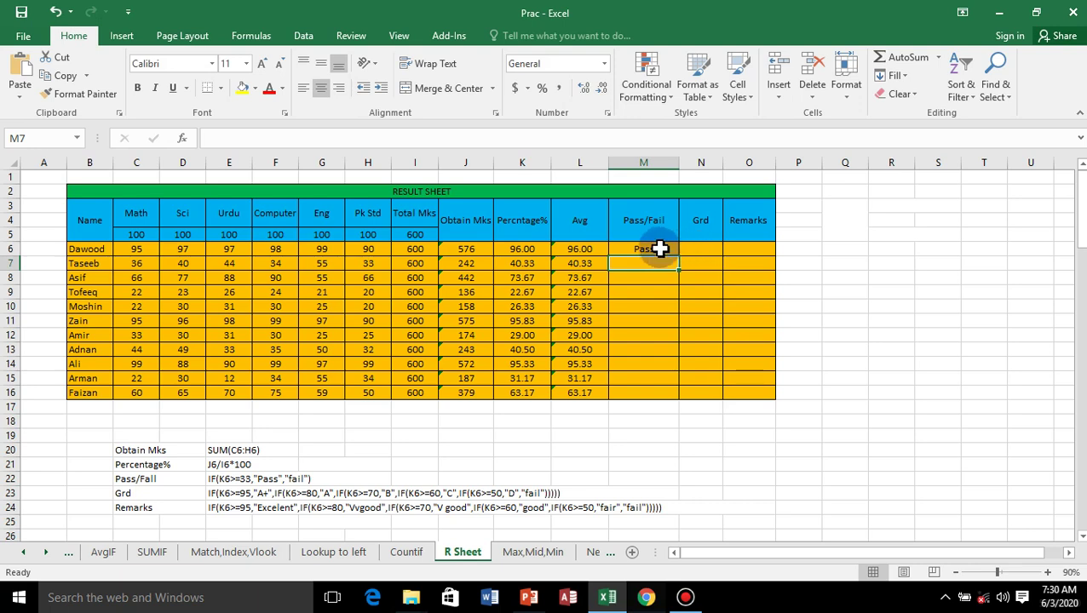
# Fill the pass/fail formula from M6 down to M16 for the remaining students.
pyautogui.click(657, 248)
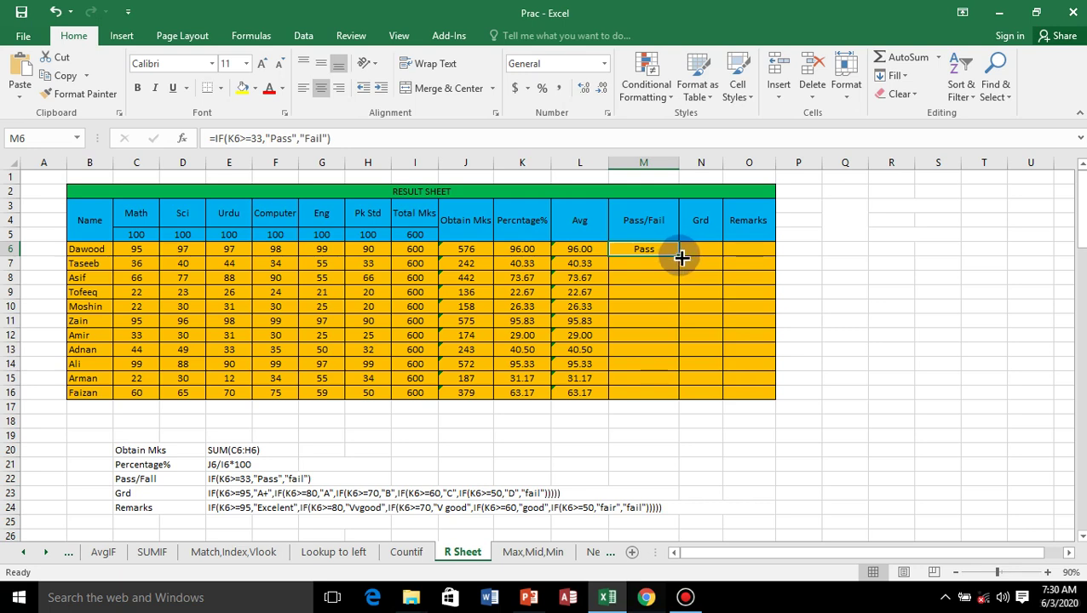
pyautogui.moveTo(681, 258); pyautogui.dragTo(699, 437)
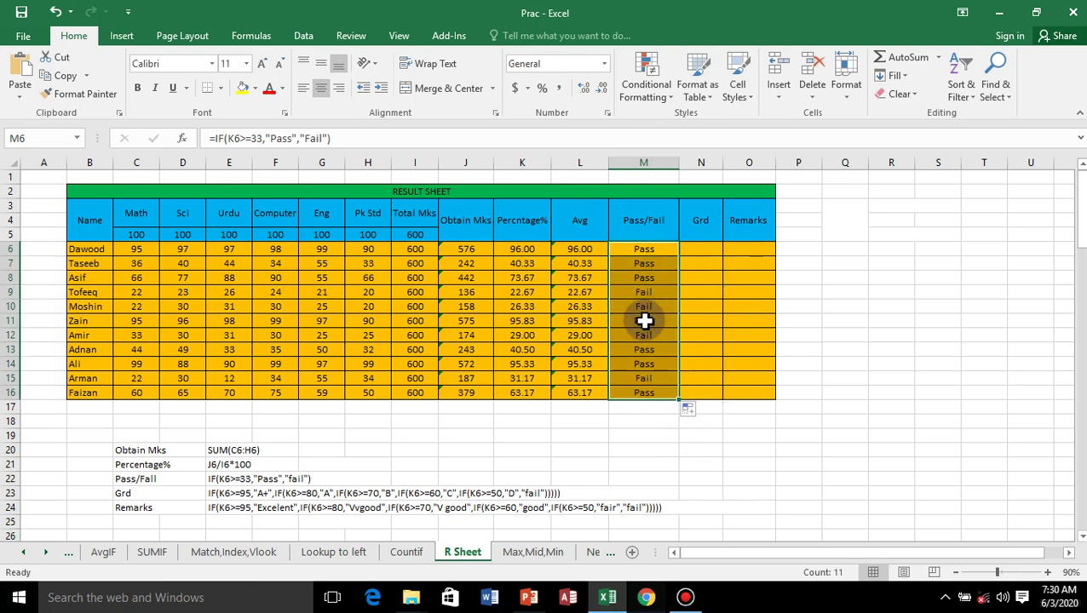
pyautogui.click(653, 294)
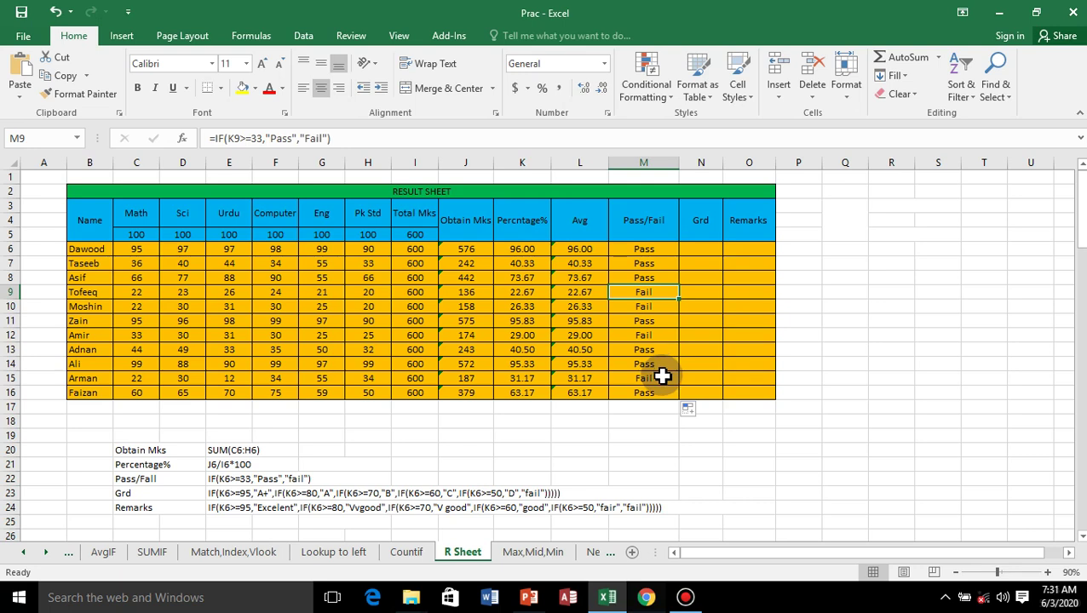
pyautogui.click(655, 252)
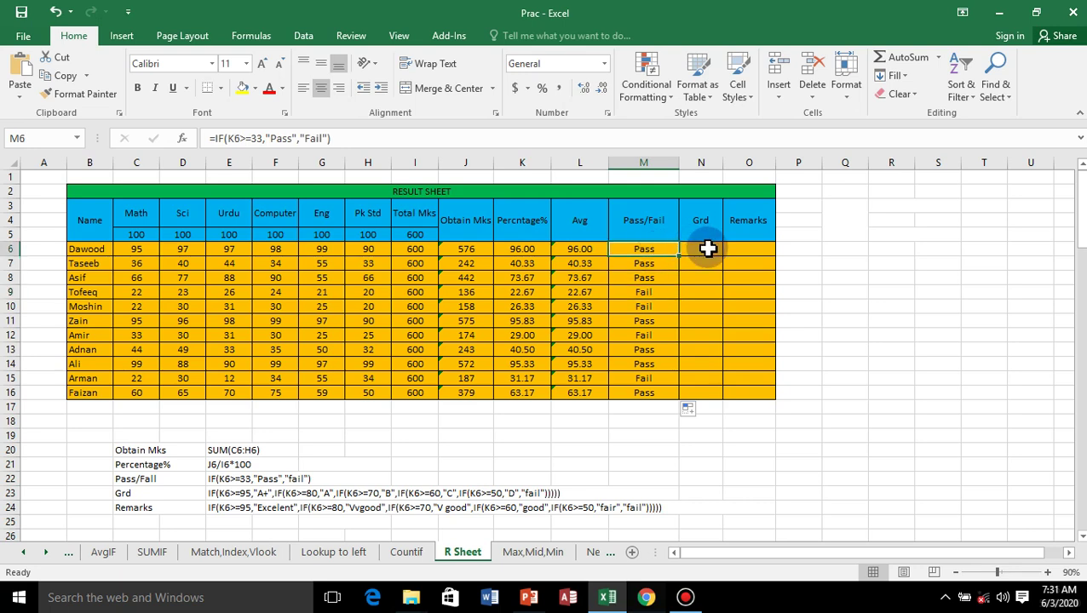
# Start the first student's grade formula in N6 with =IF(K6>=90,"A+".
pyautogui.click(701, 252)
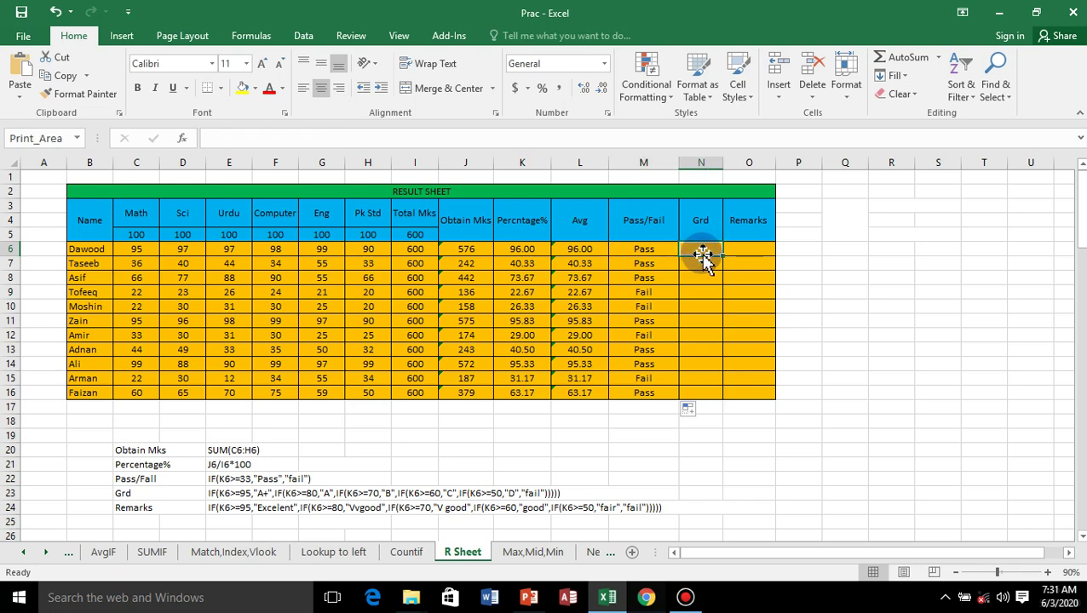
pyautogui.write('=')
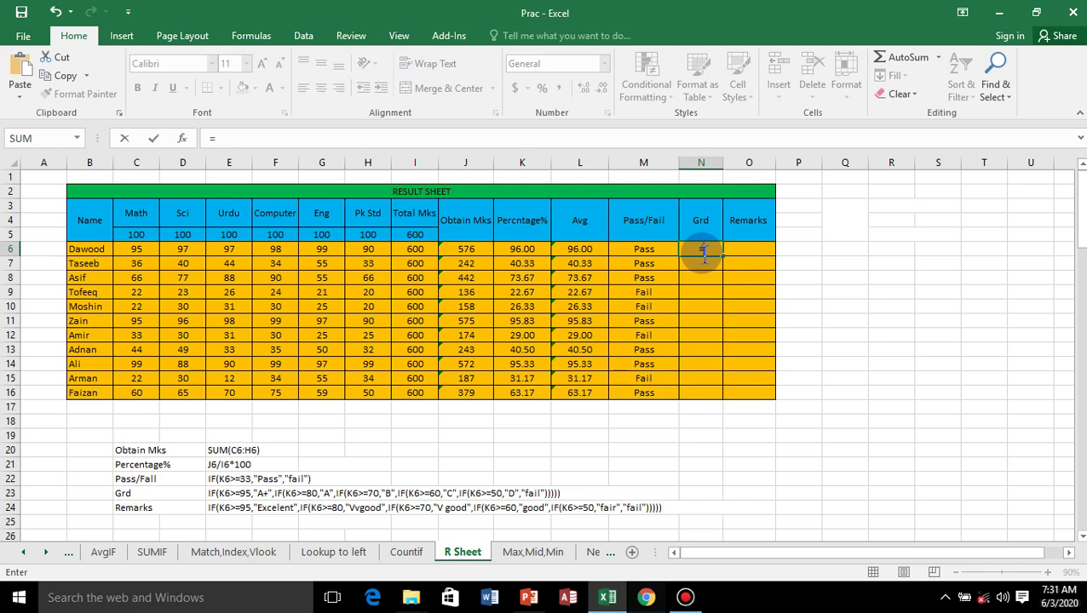
pyautogui.write('if')
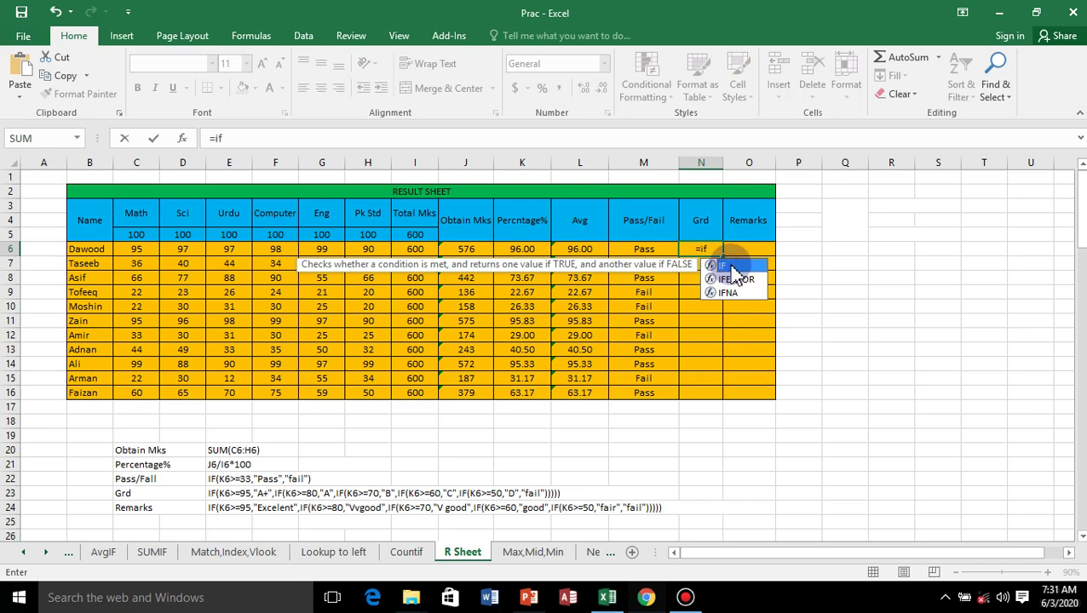
pyautogui.doubleClick(731, 266)
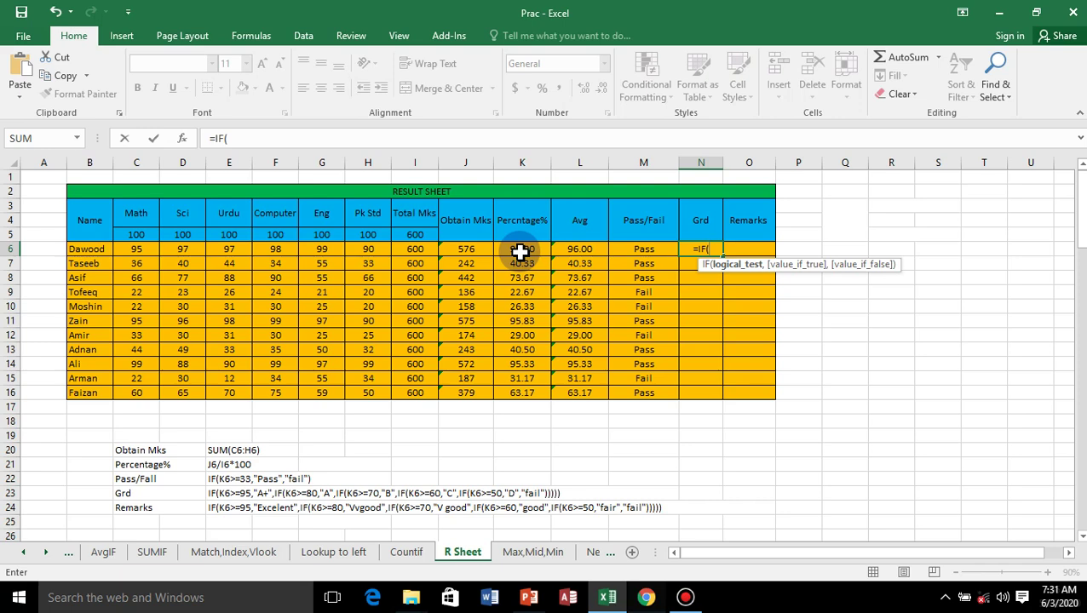
pyautogui.click(520, 253)
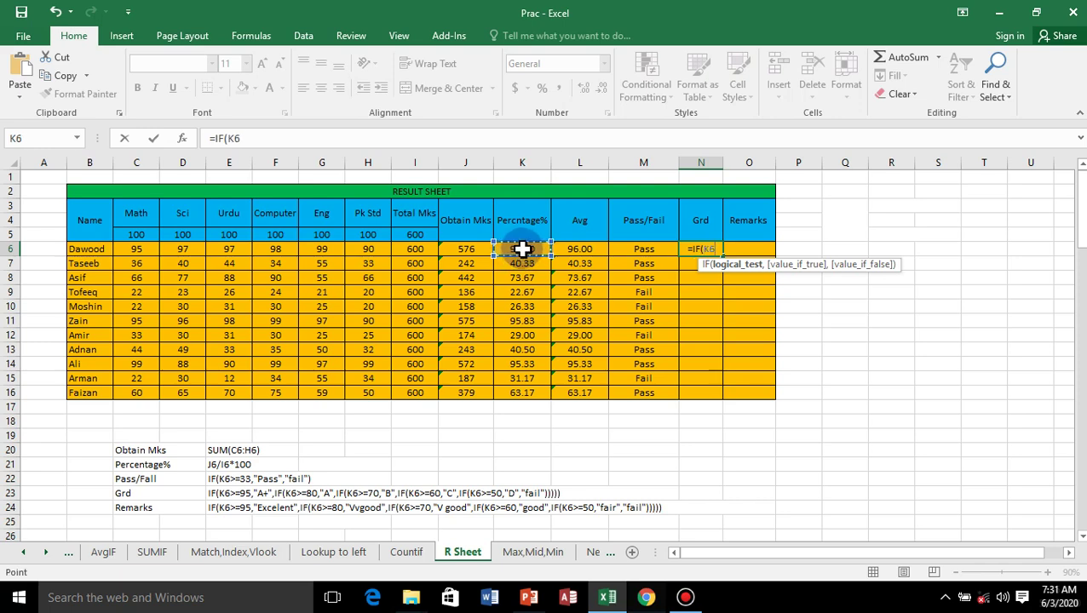
pyautogui.write('>')
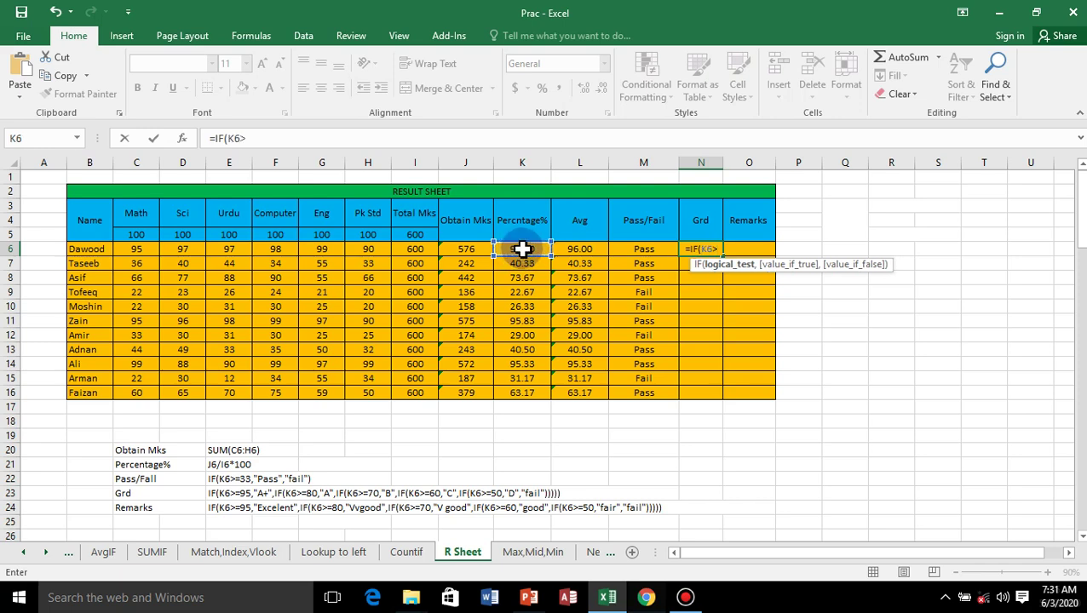
pyautogui.write('=')
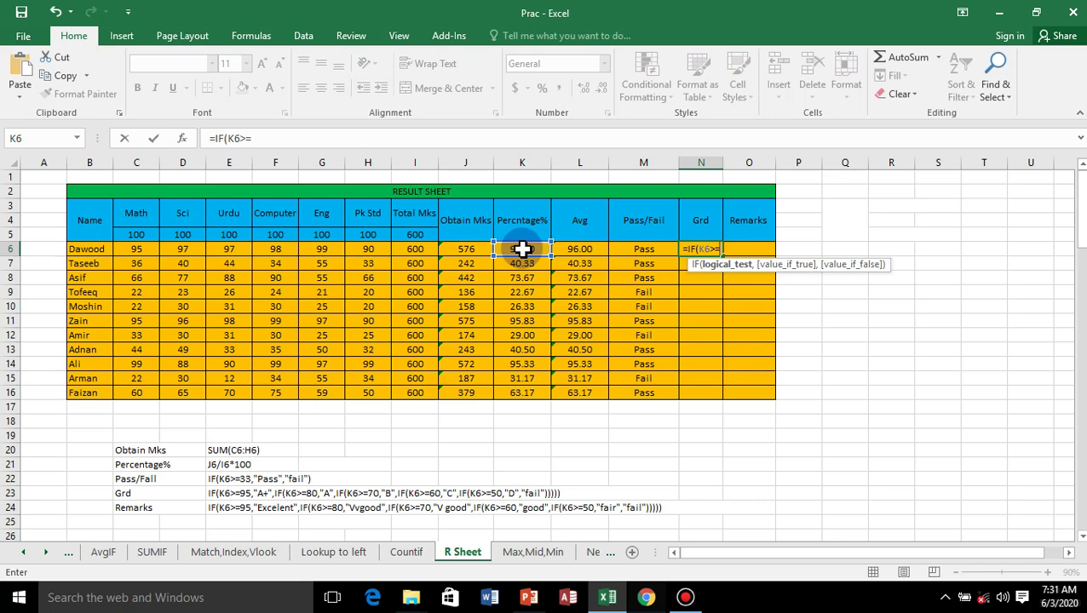
pyautogui.write('90')
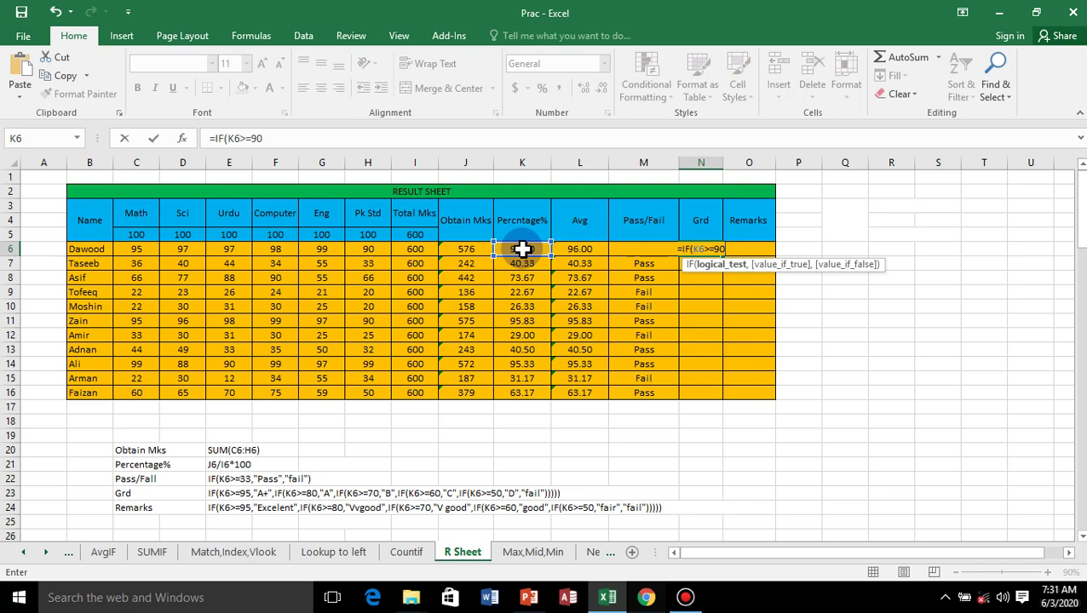
pyautogui.write(',')
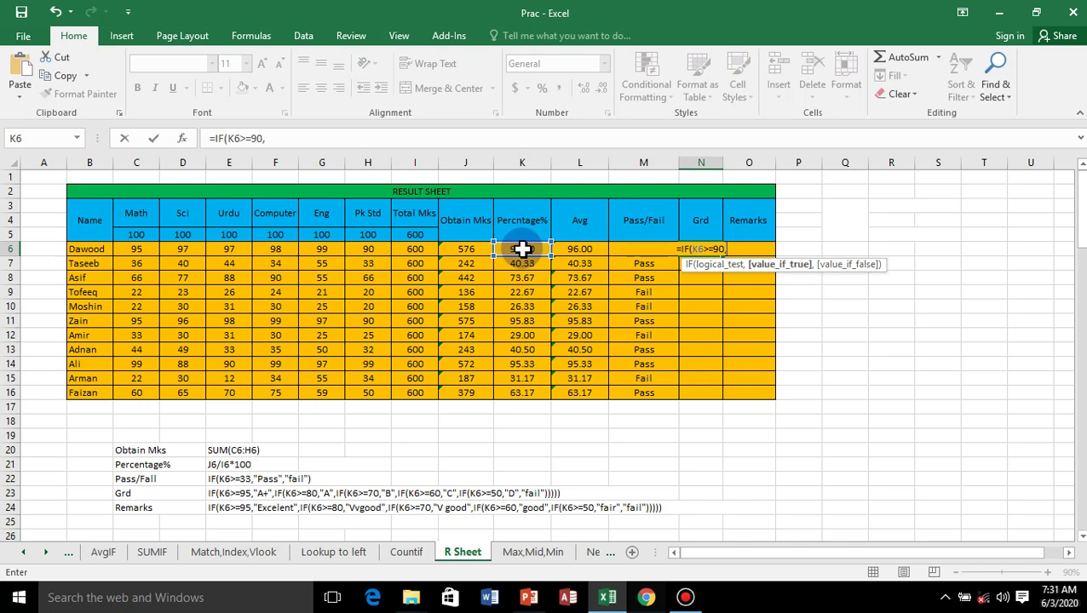
pyautogui.write('"')
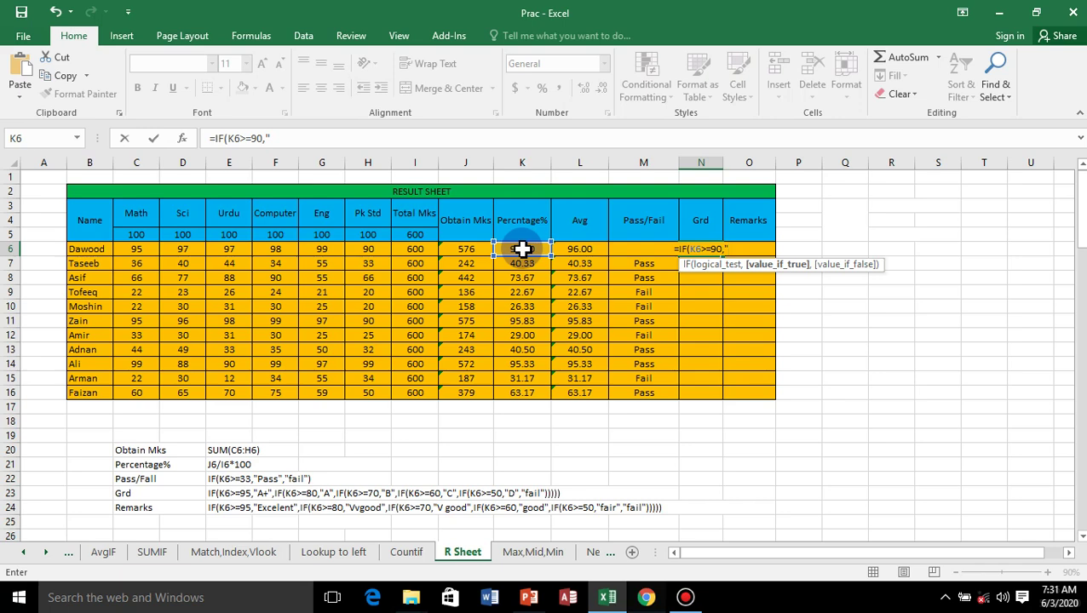
pyautogui.write('A')
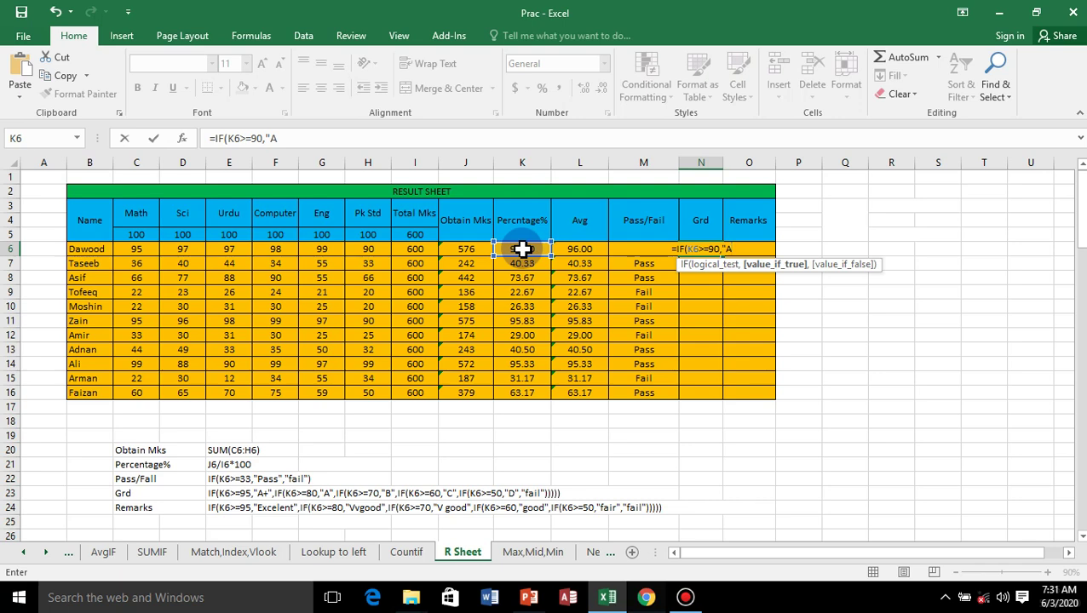
pyautogui.write('+')
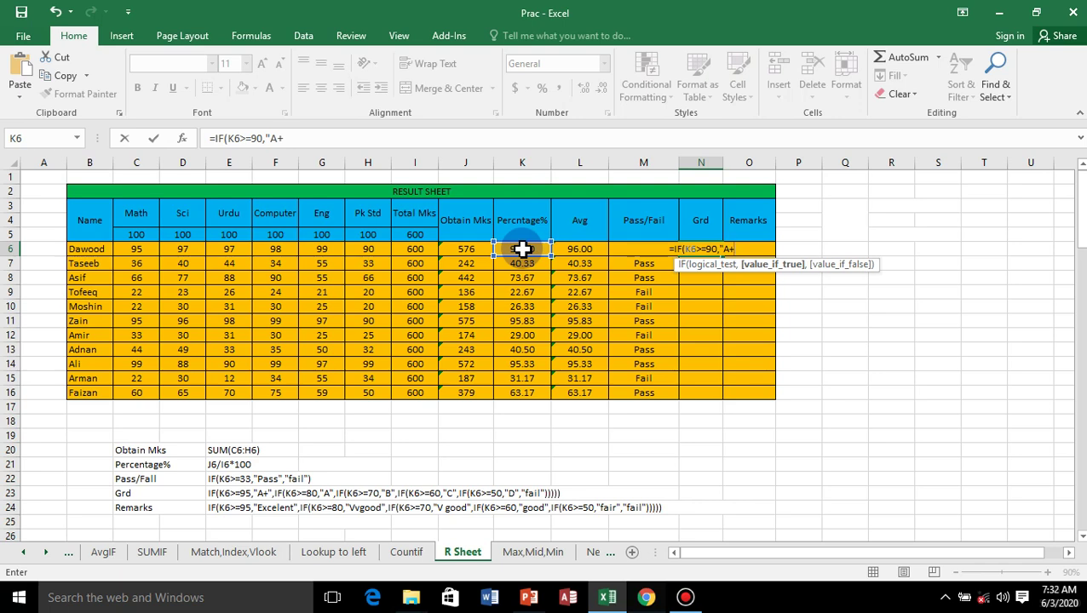
pyautogui.write('"')
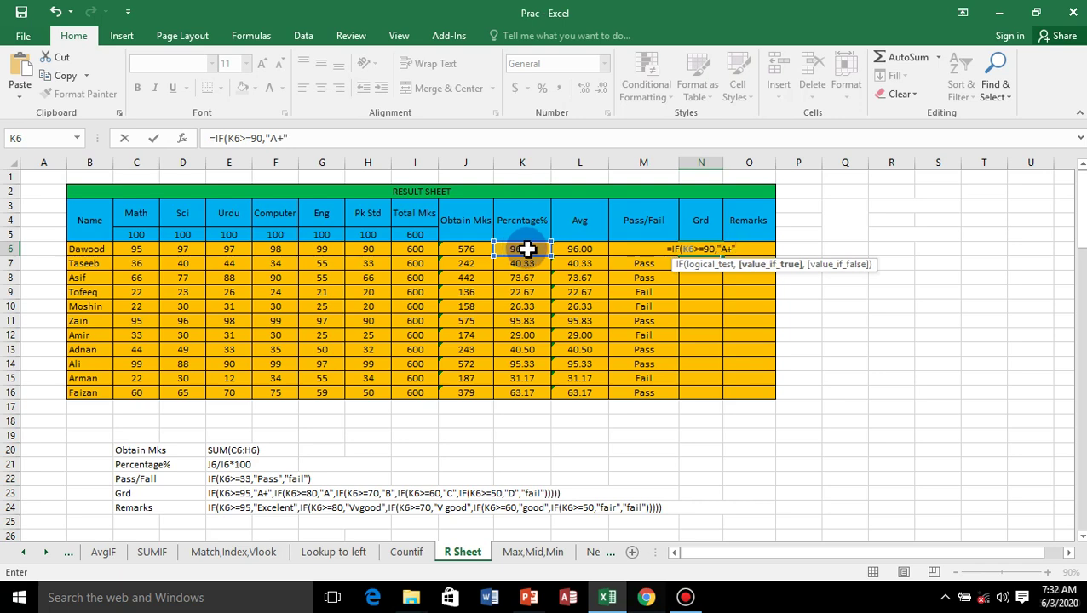
# Change the A+ threshold in the N6 grade formula to 80.
pyautogui.click(709, 248)
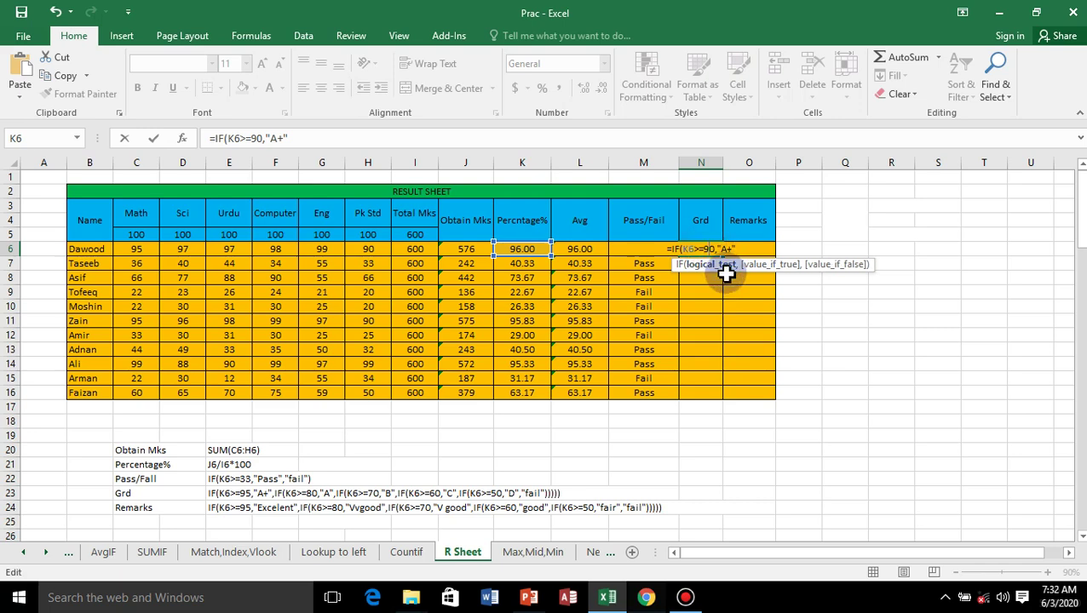
pyautogui.press('BackSpace')
pyautogui.write('8')
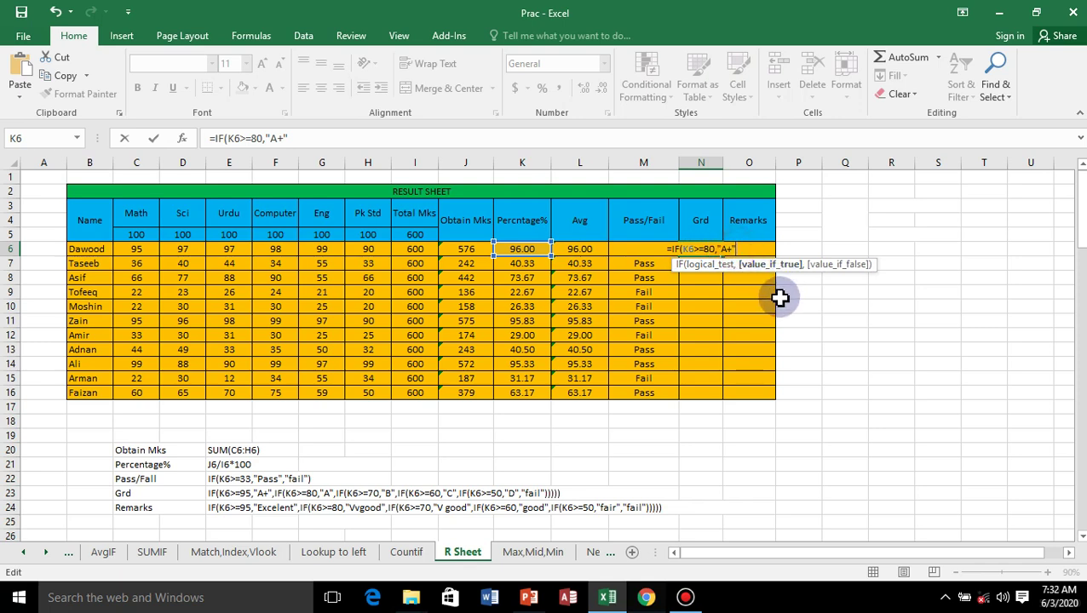
# Extend the N6 grade formula with a nested IF(K6>=70,"A" as the value if false.
pyautogui.write(',')
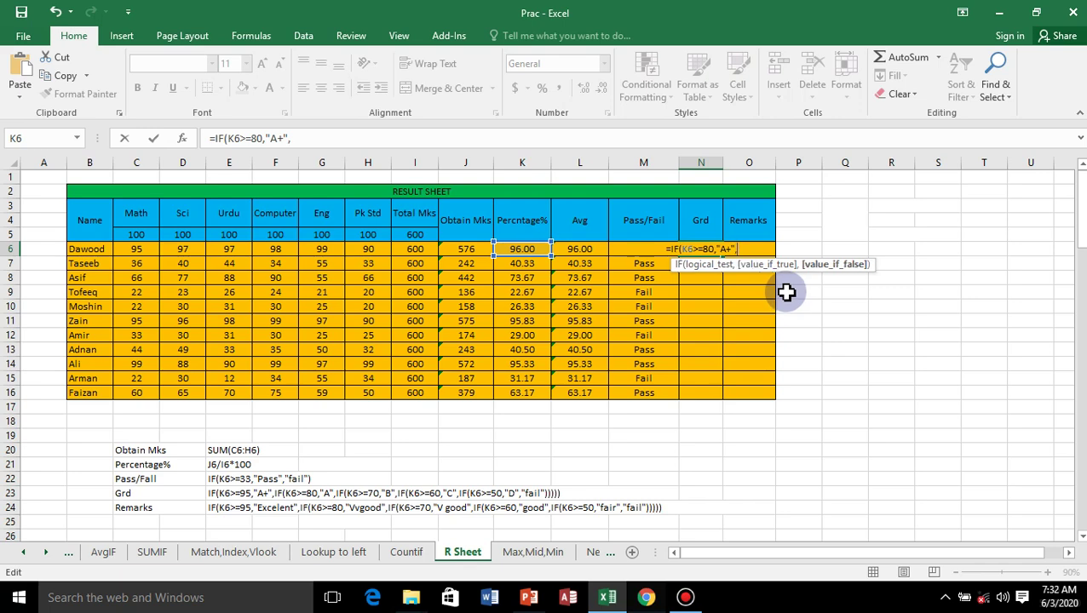
pyautogui.write('I')
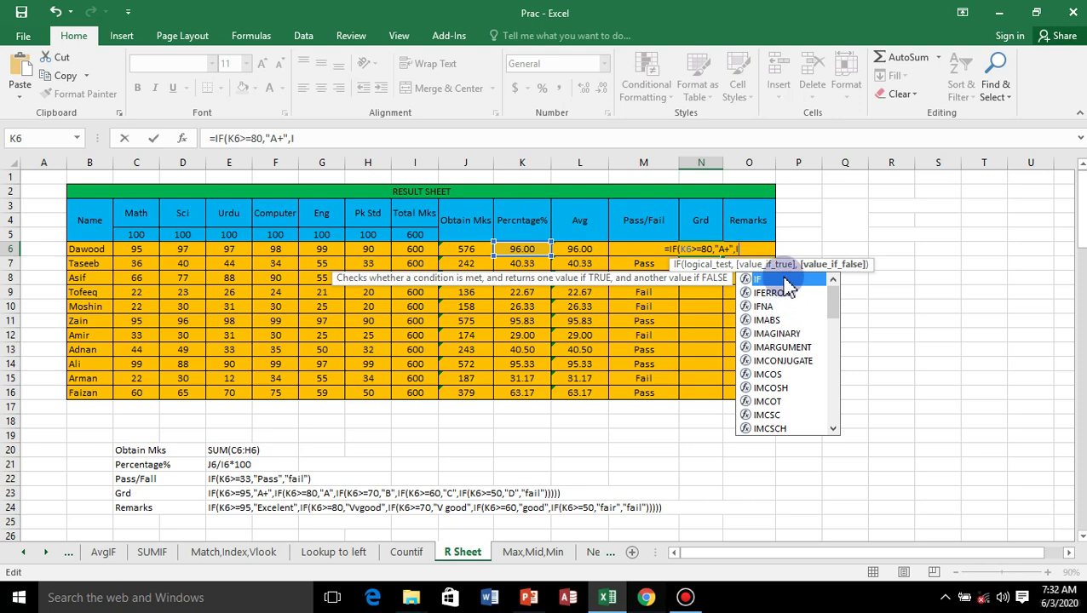
pyautogui.click(784, 278)
pyautogui.doubleClick(784, 279)
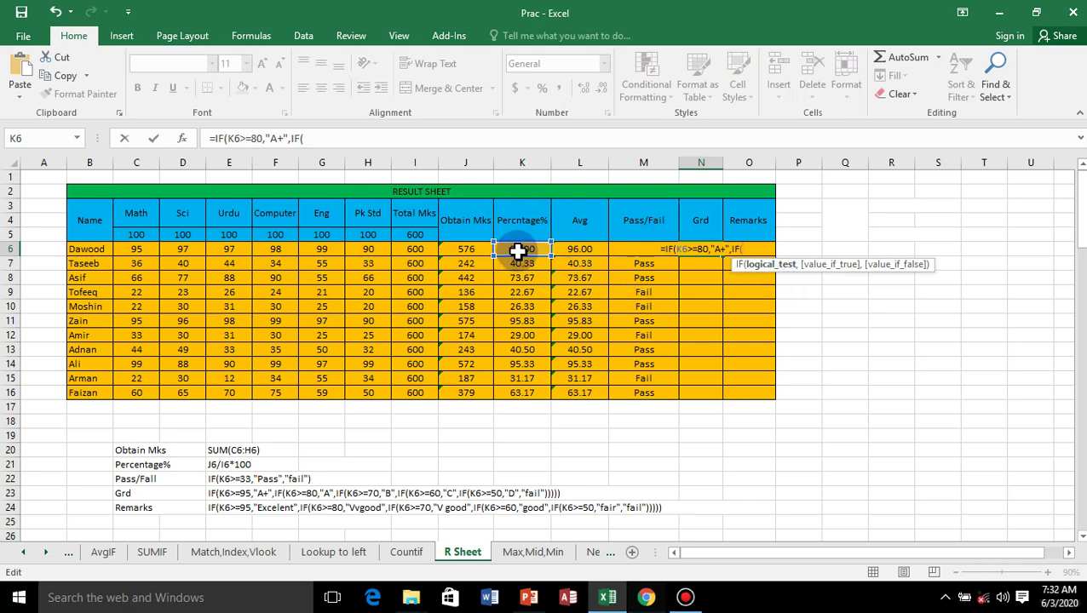
pyautogui.click(518, 251)
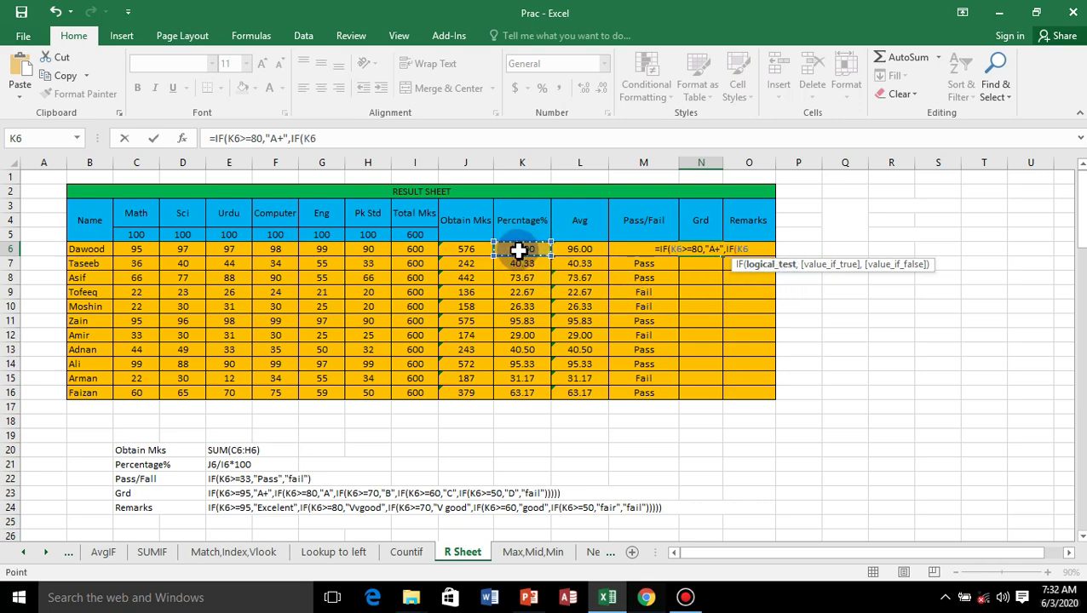
pyautogui.write('>')
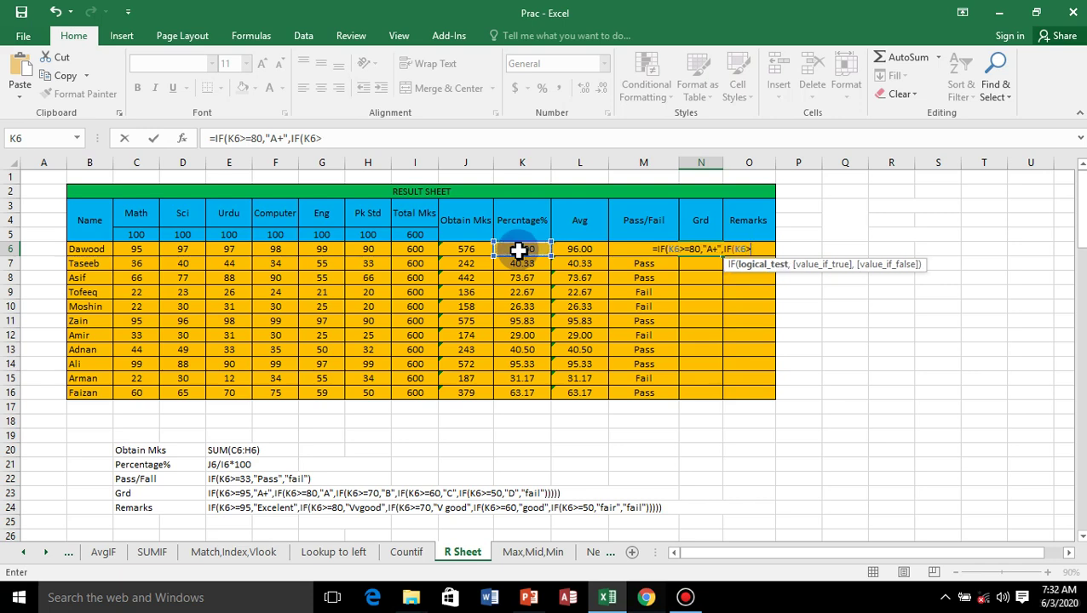
pyautogui.write('=')
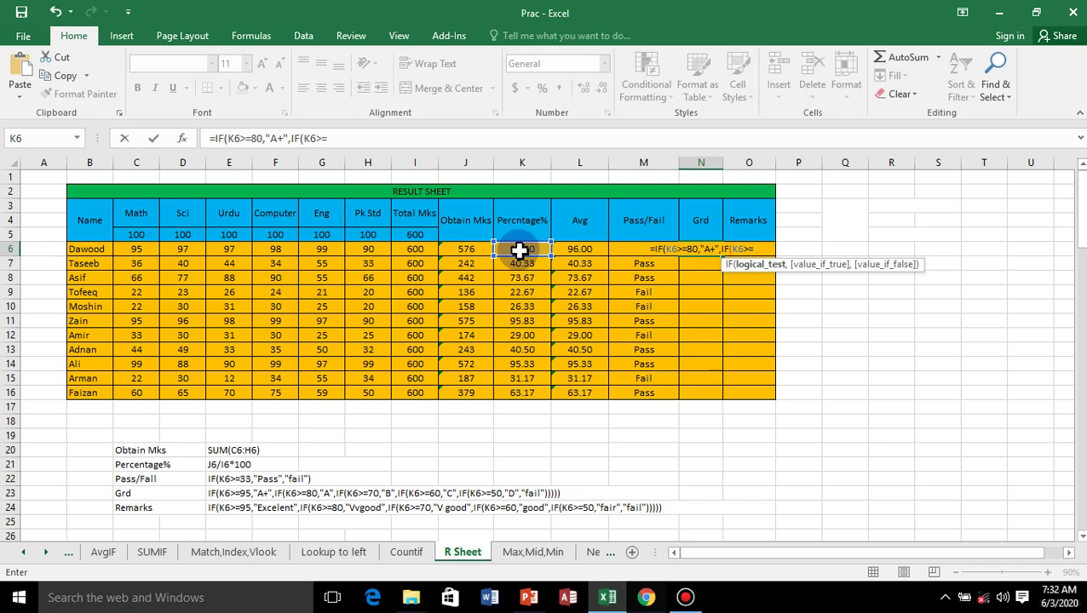
pyautogui.write('70')
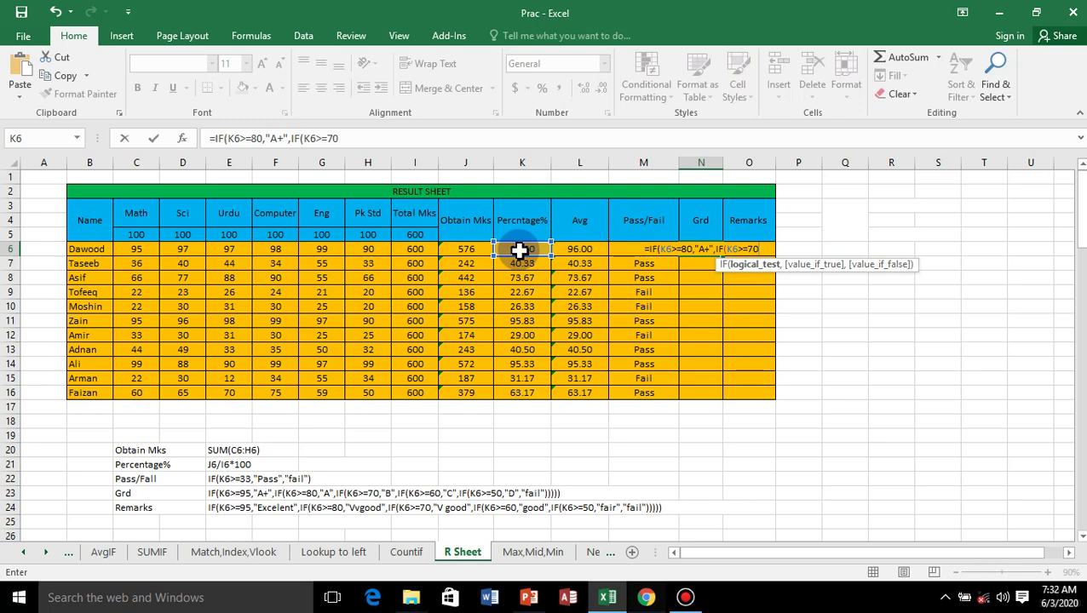
pyautogui.write(',')
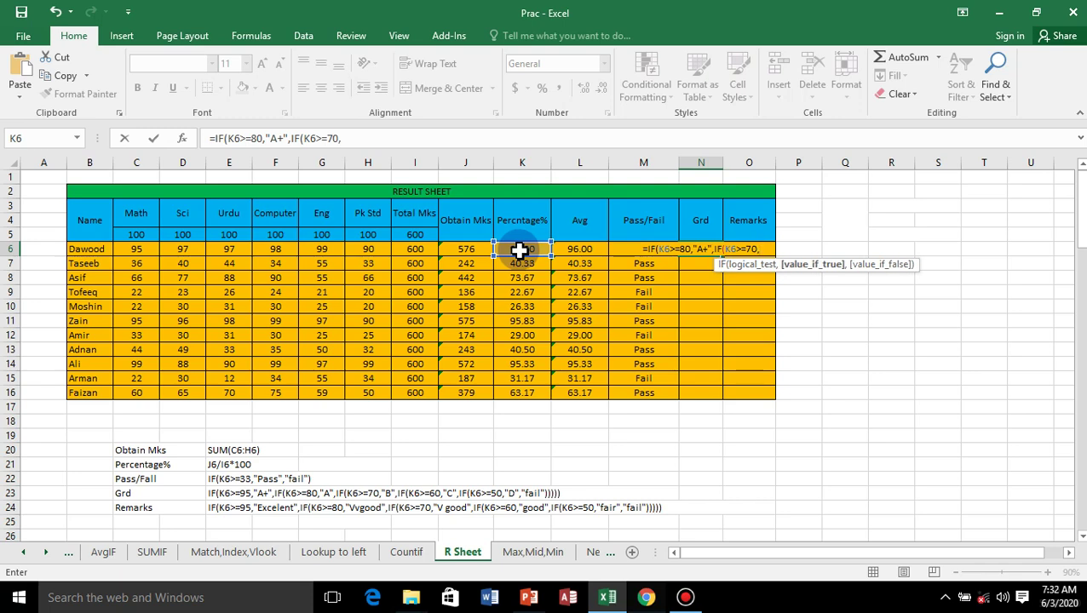
pyautogui.write('"')
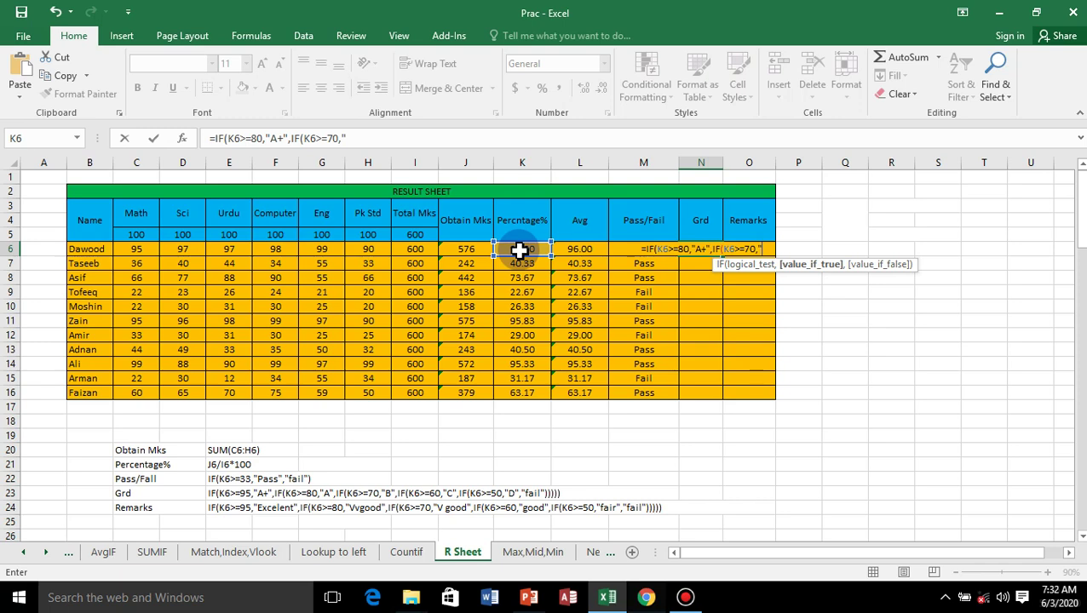
pyautogui.write('A"')
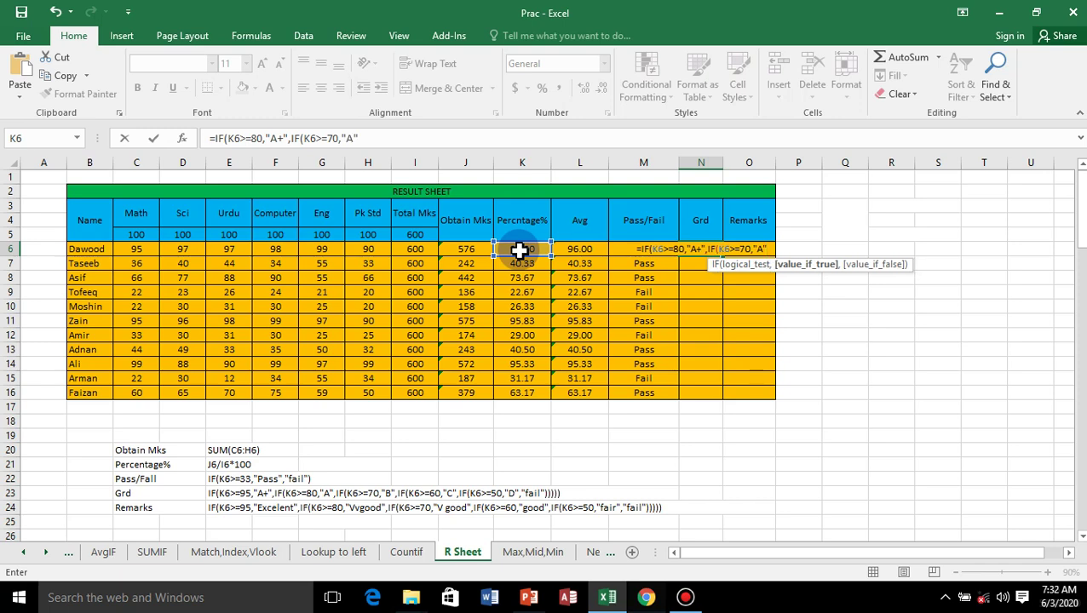
# Continue the N6 grade formula with a nested IF(K6>=60,"B", as the value if false of the "A" test.
pyautogui.write(',')
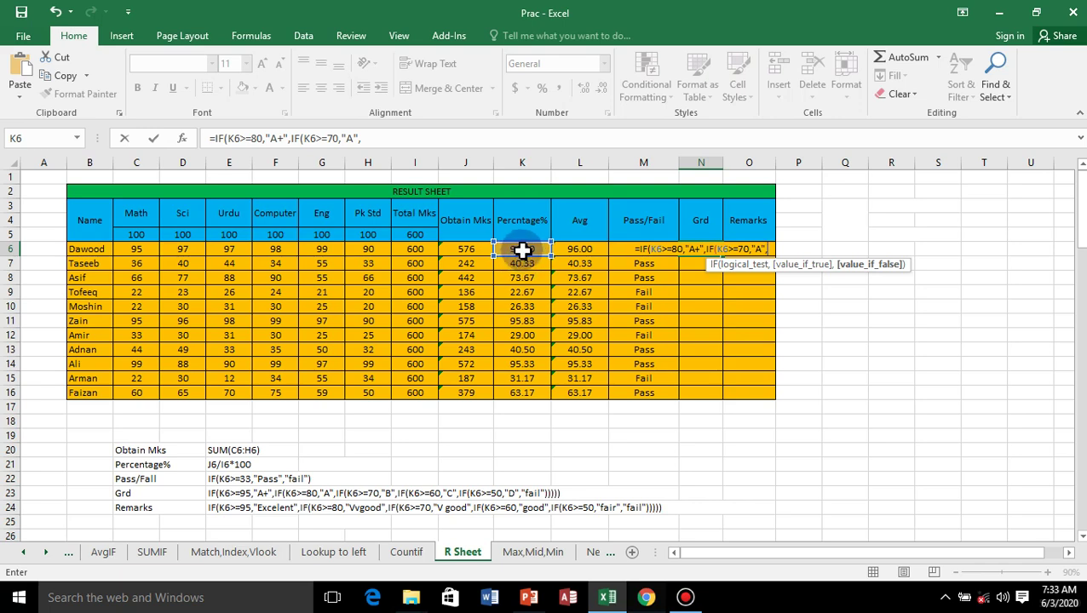
pyautogui.write('if')
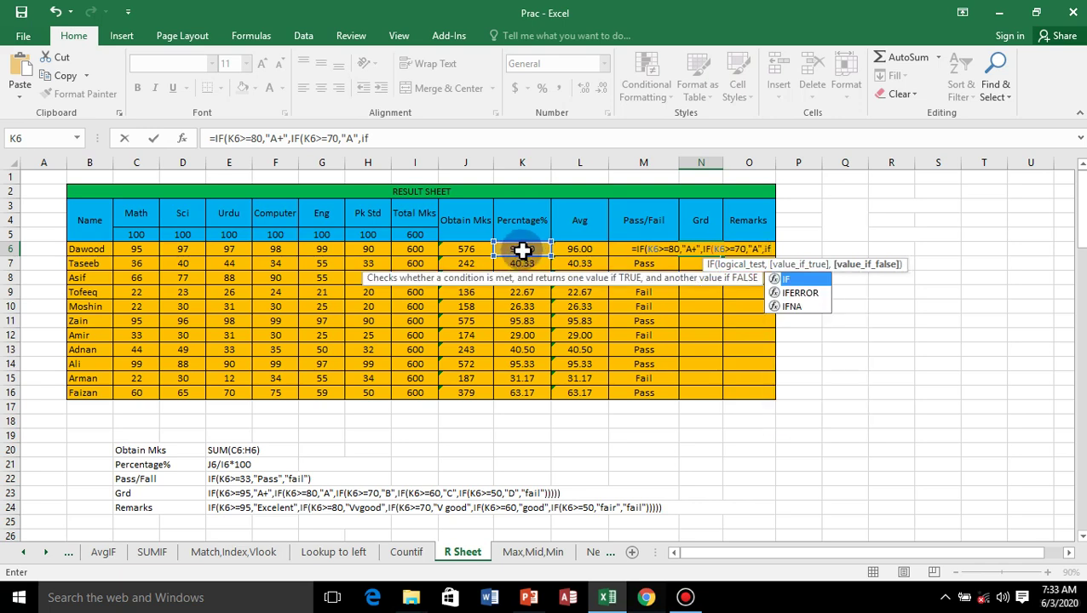
pyautogui.doubleClick(792, 281)
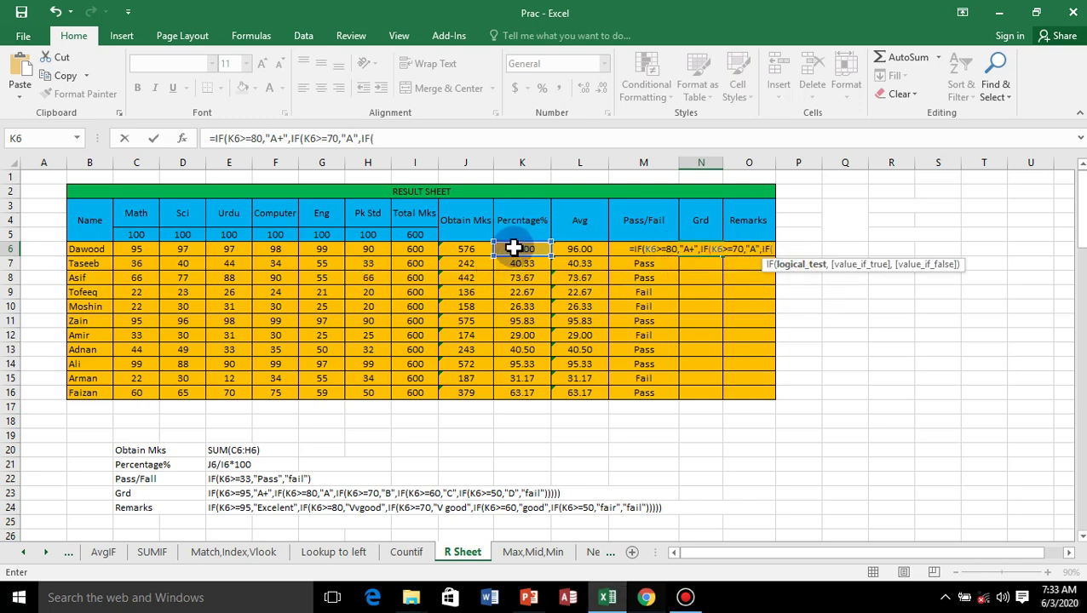
pyautogui.click(513, 248)
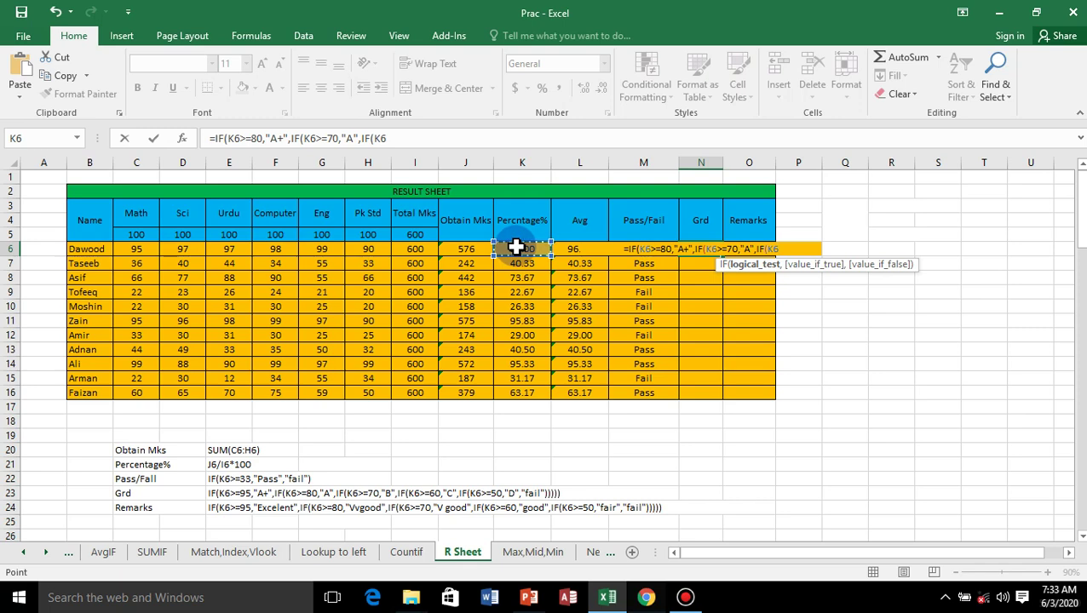
pyautogui.write('>')
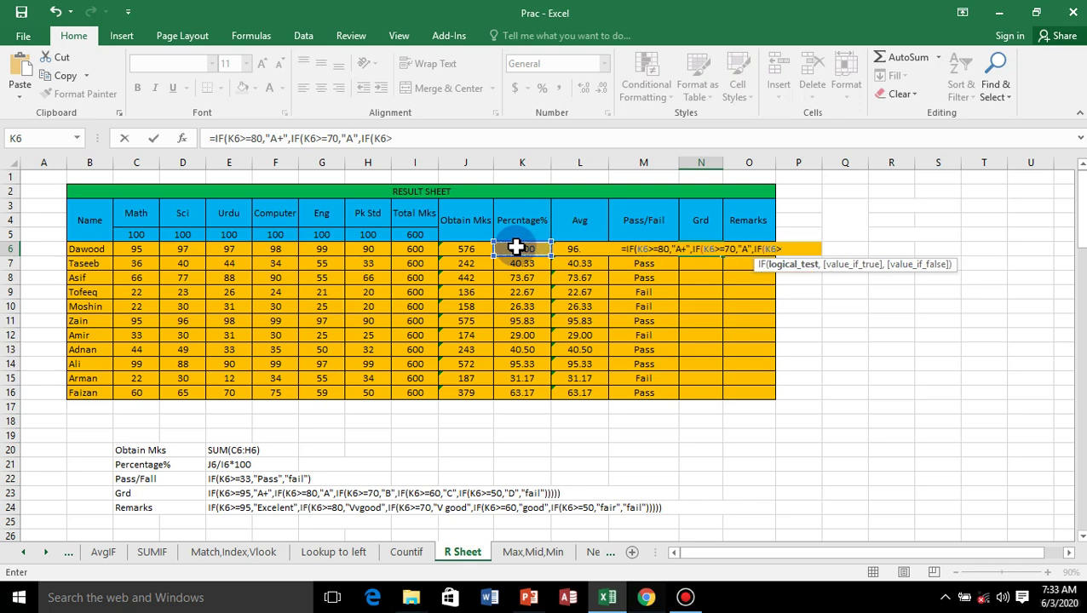
pyautogui.write('=')
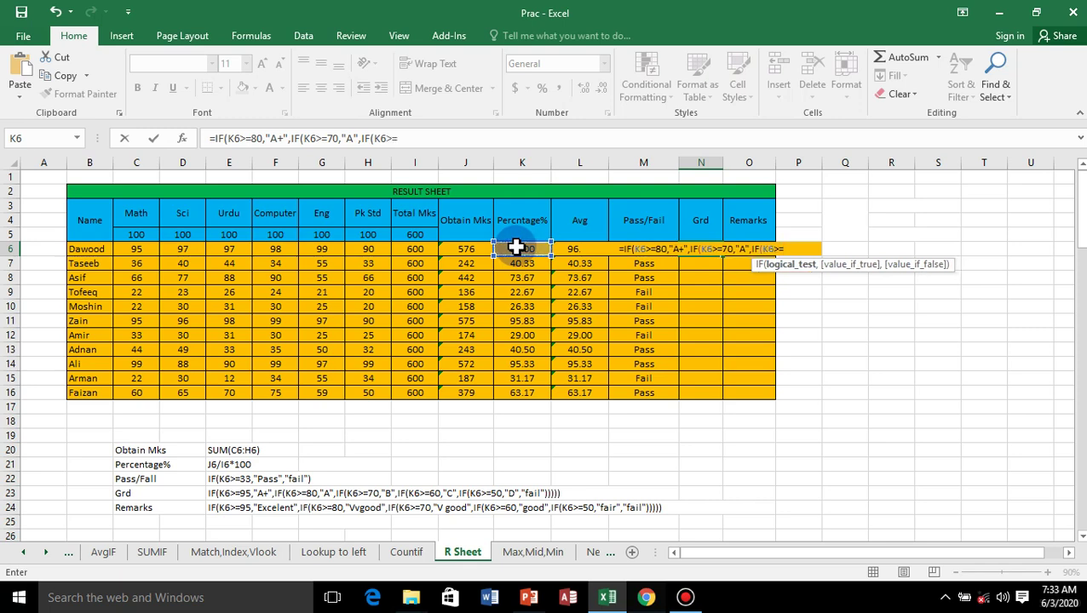
pyautogui.write('60')
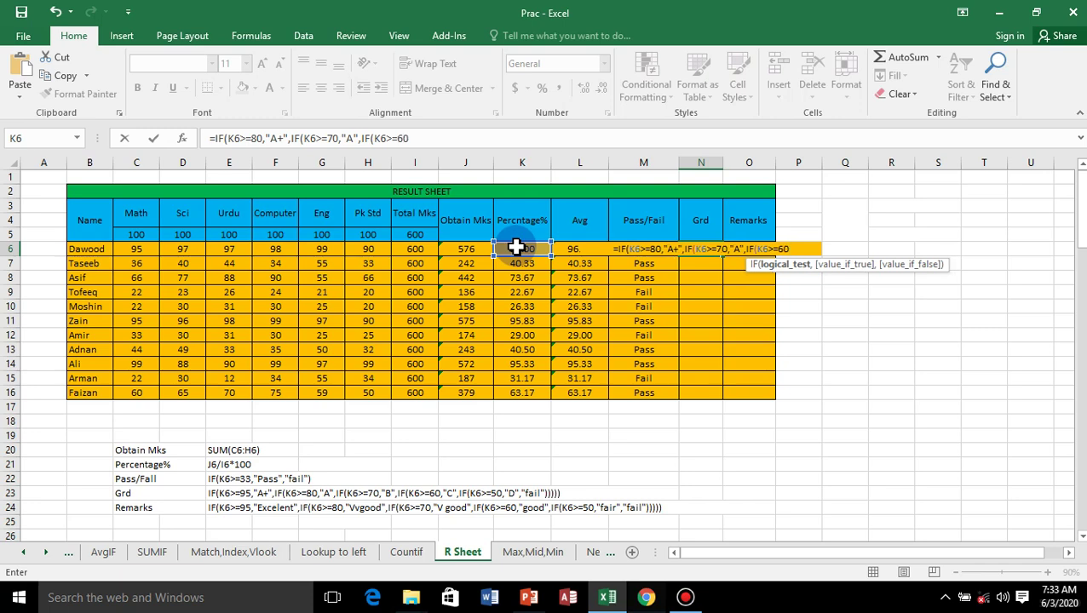
pyautogui.write(',')
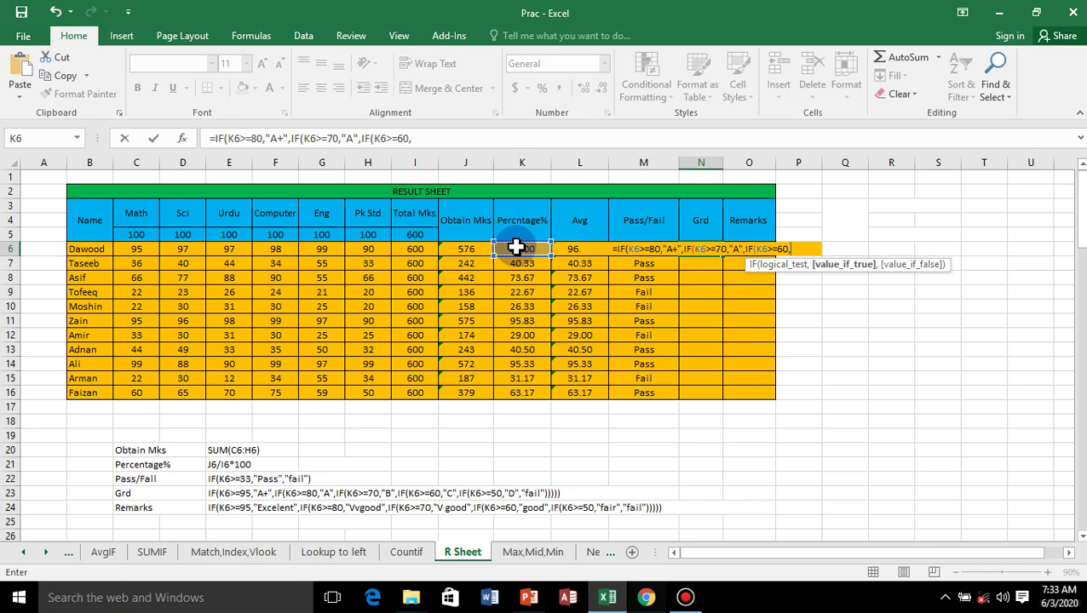
pyautogui.write('"')
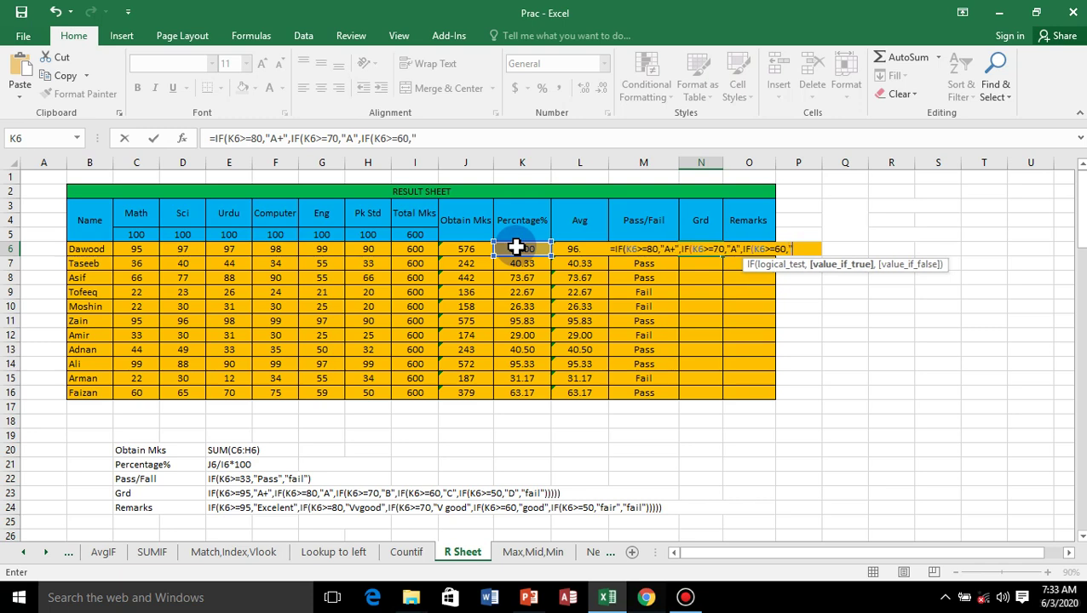
pyautogui.write('B')
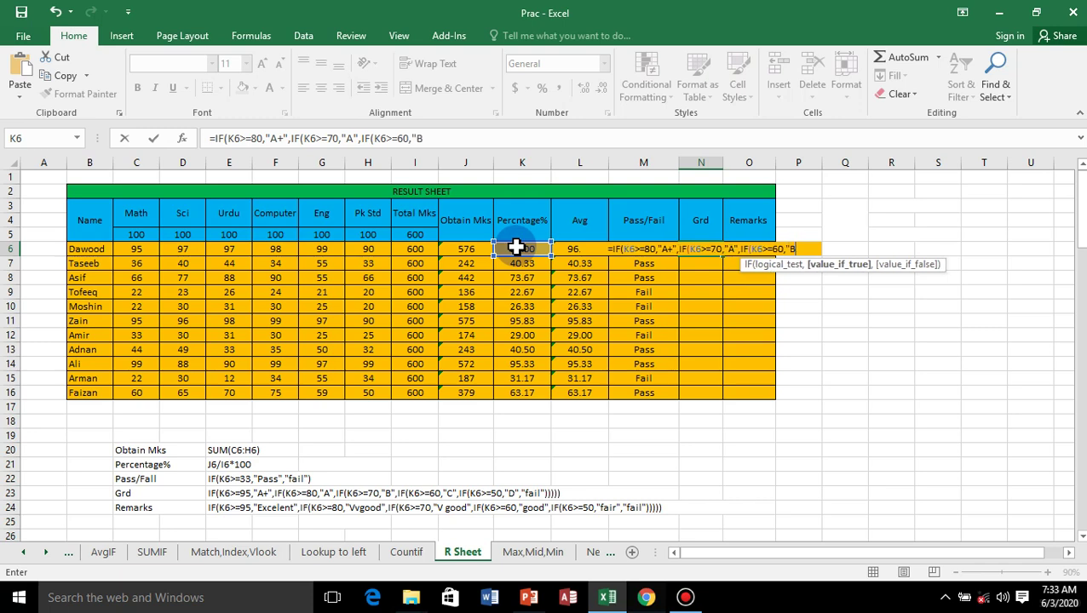
pyautogui.write('"')
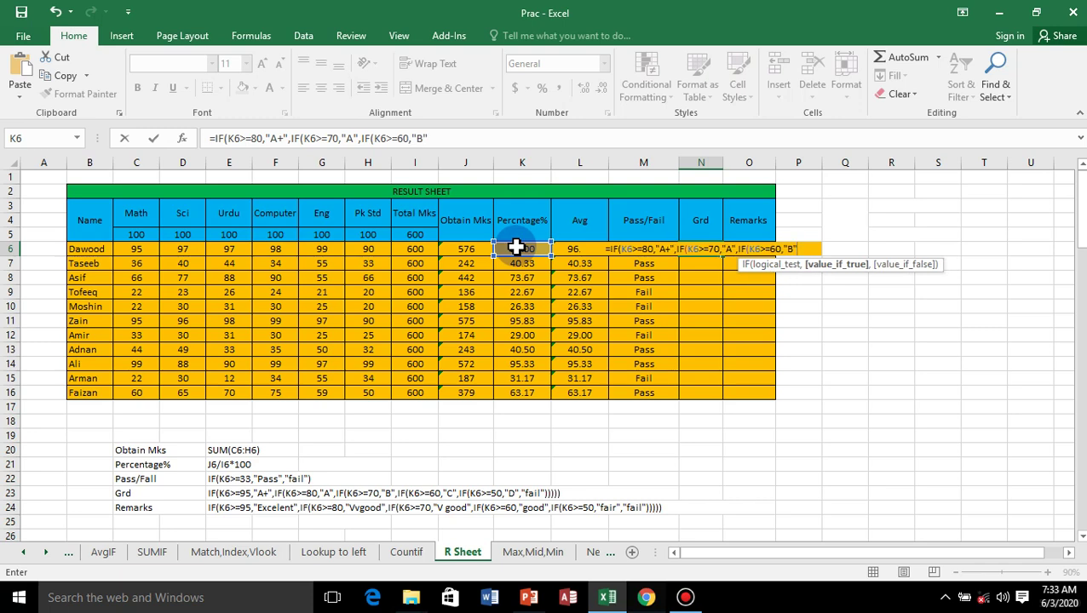
pyautogui.write(',')
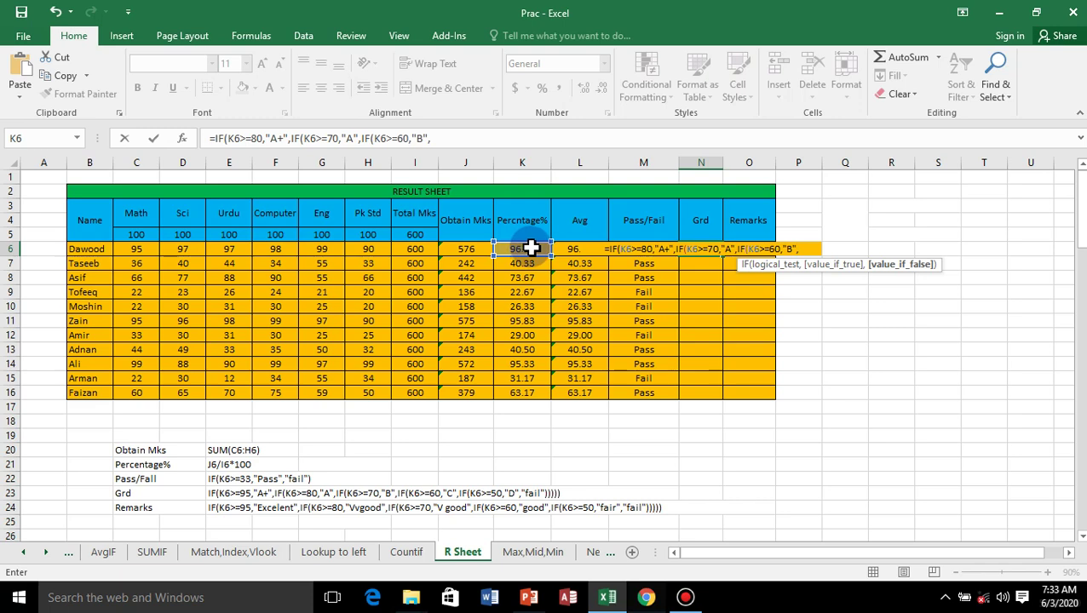
pyautogui.click(527, 249)
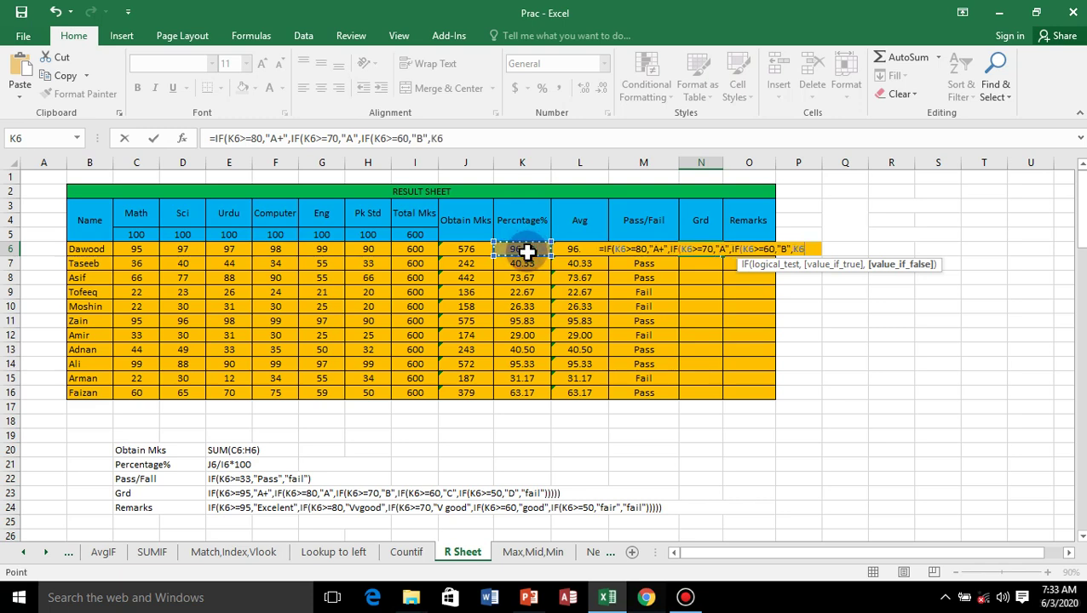
pyautogui.press('BackSpace')
pyautogui.press('BackSpace')
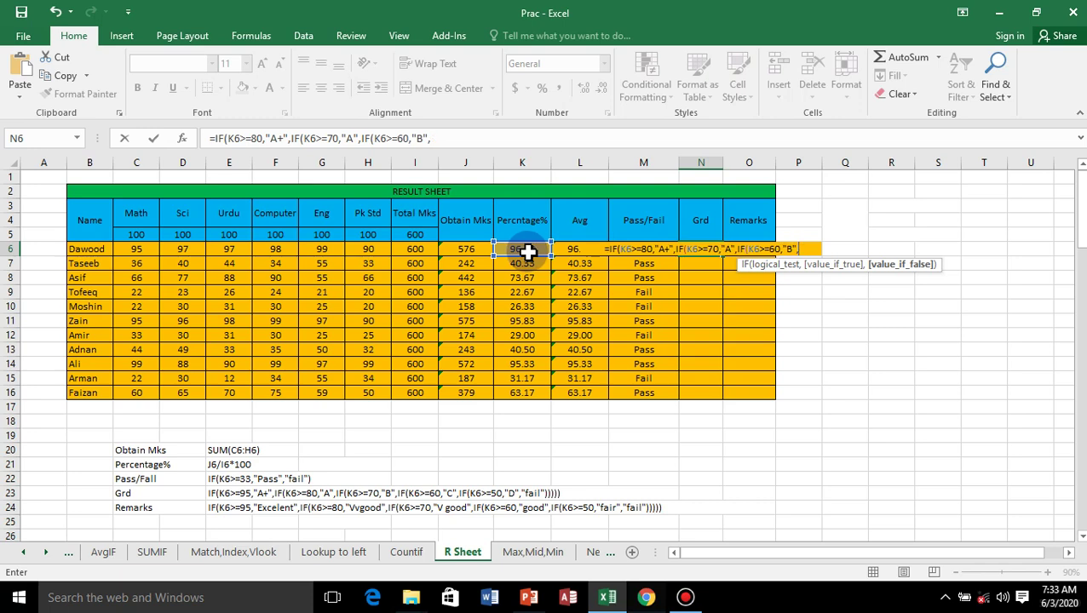
# Add a nested IF(K6>=50,"C", to the N6 grade formula as the value if false of the "B" test.
pyautogui.write('i')
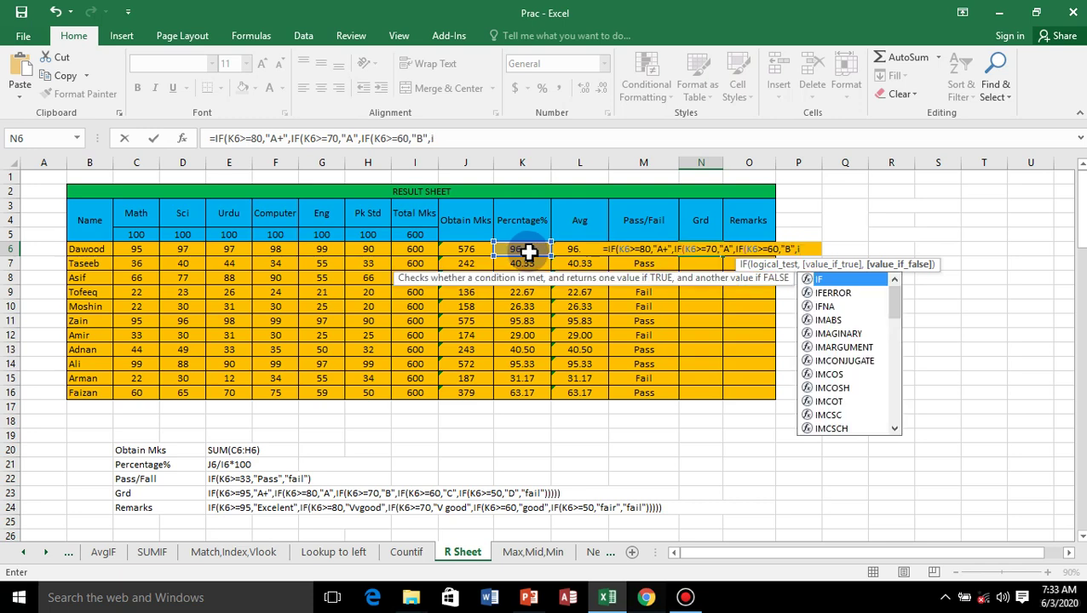
pyautogui.write('f')
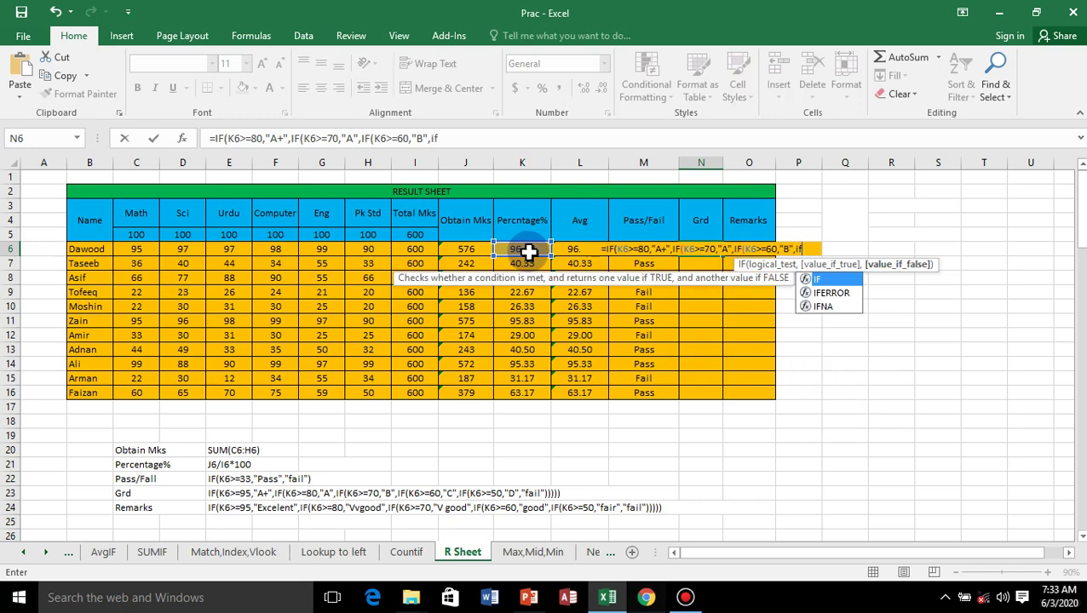
pyautogui.doubleClick(839, 280)
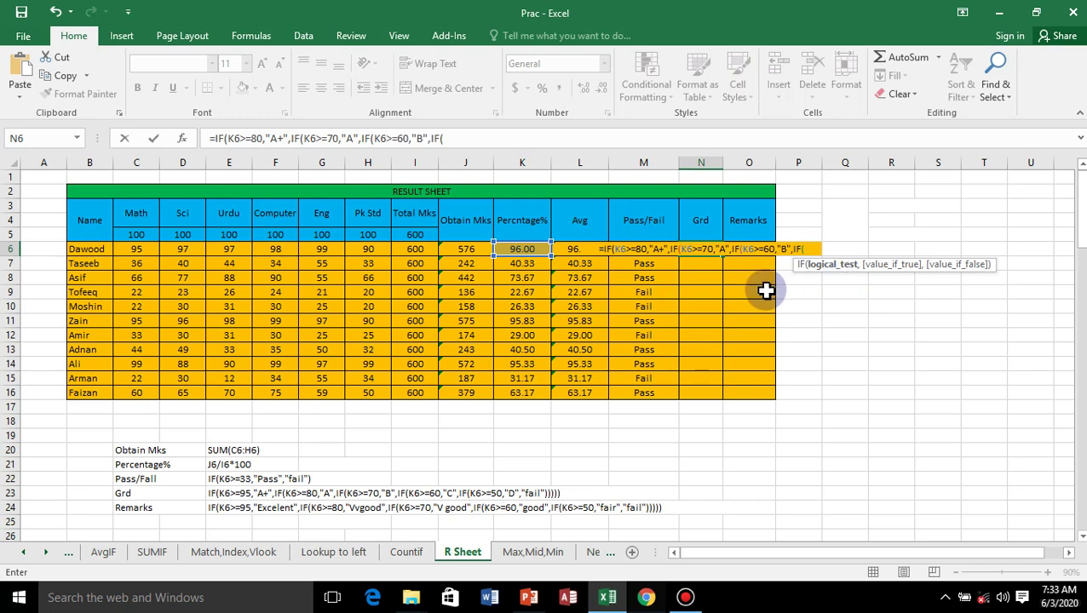
pyautogui.click(518, 248)
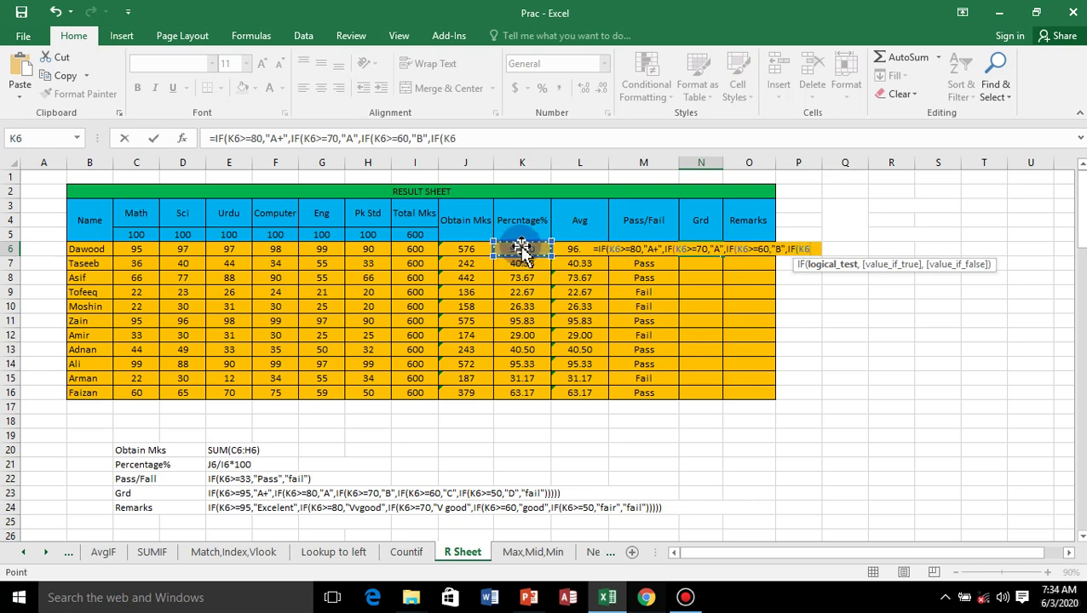
pyautogui.write('>')
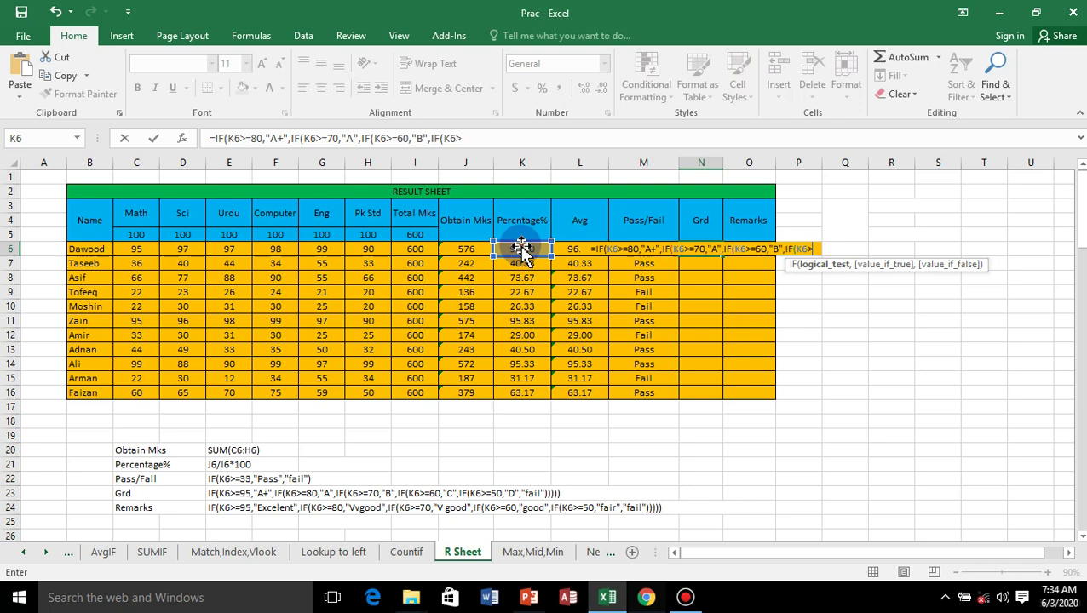
pyautogui.write('=')
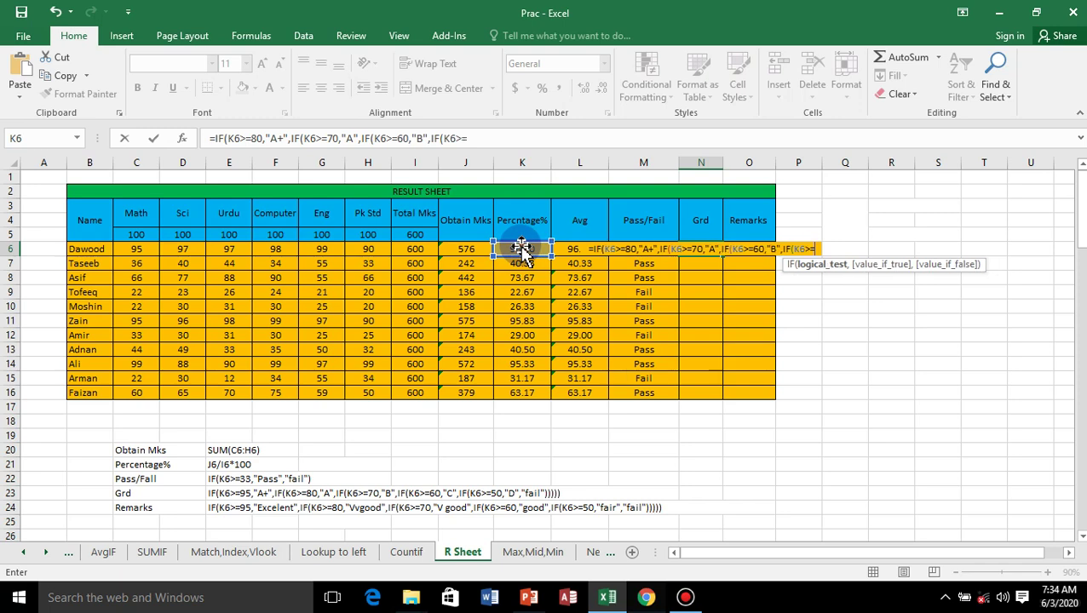
pyautogui.write('50')
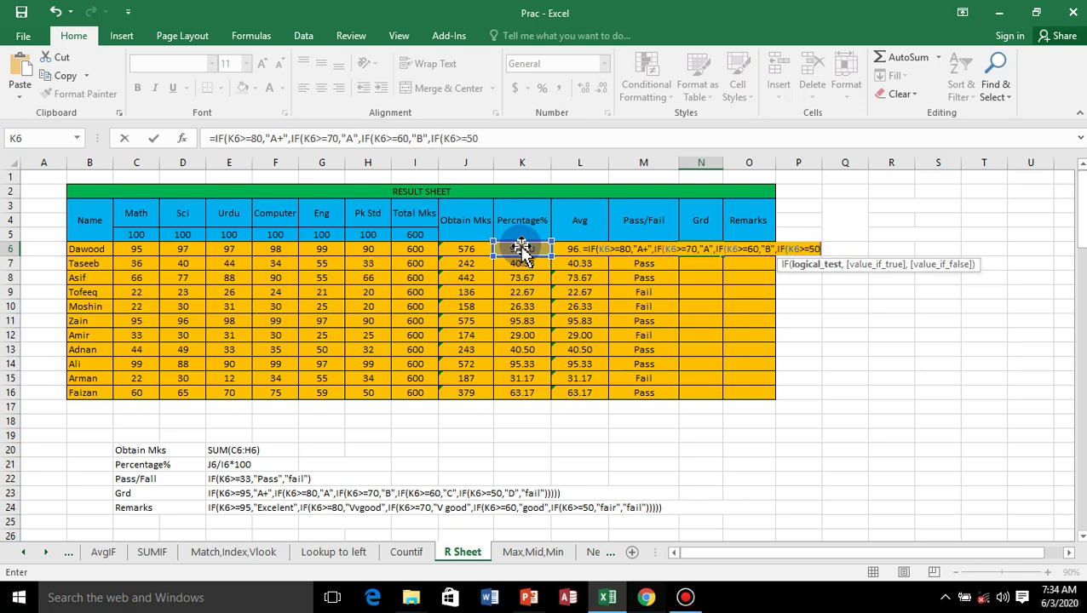
pyautogui.write(',')
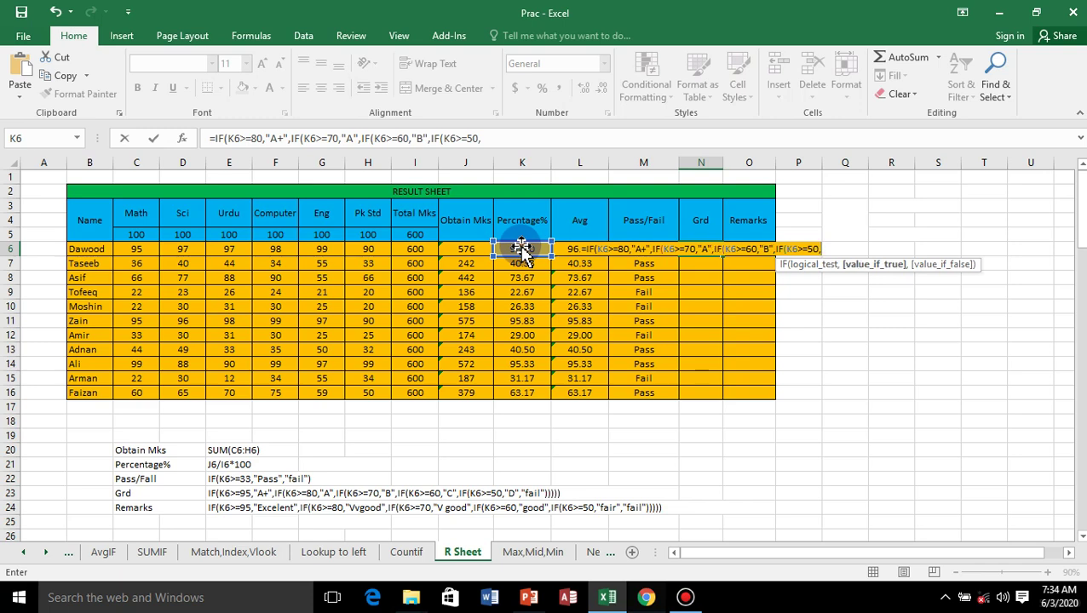
pyautogui.write('"')
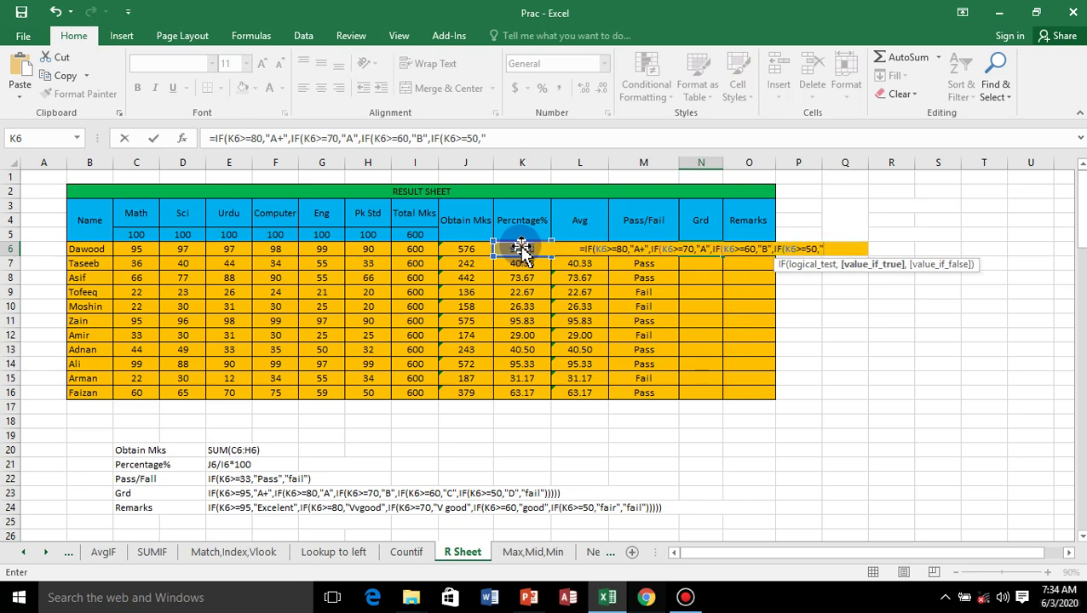
pyautogui.write('C')
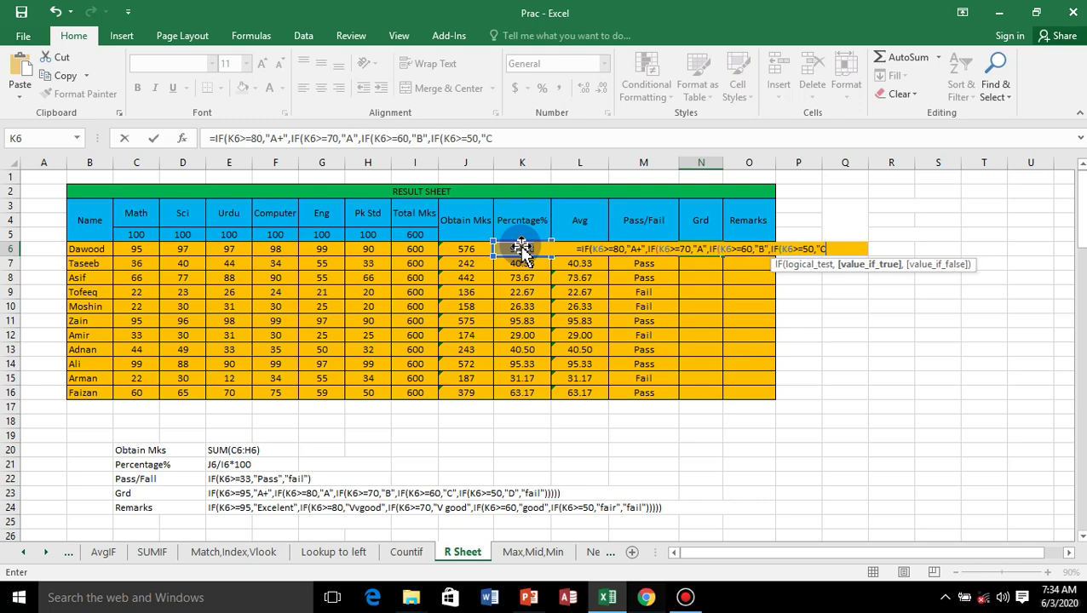
pyautogui.write('",')
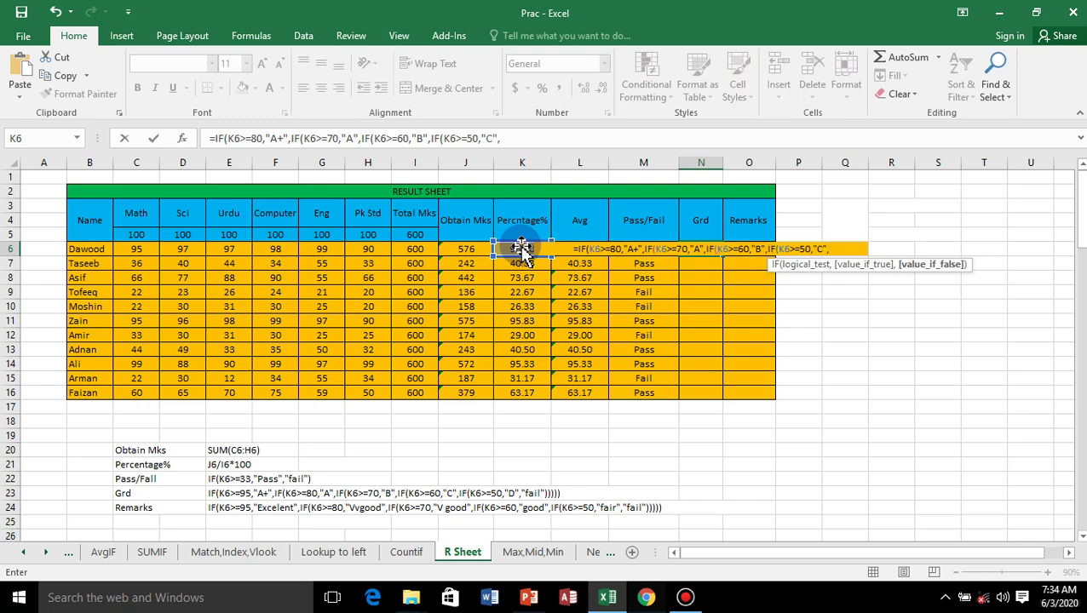
# Nest IF(K6>=40,"D", in the N6 grade formula as the value if false of the "C" test.
pyautogui.write('if')
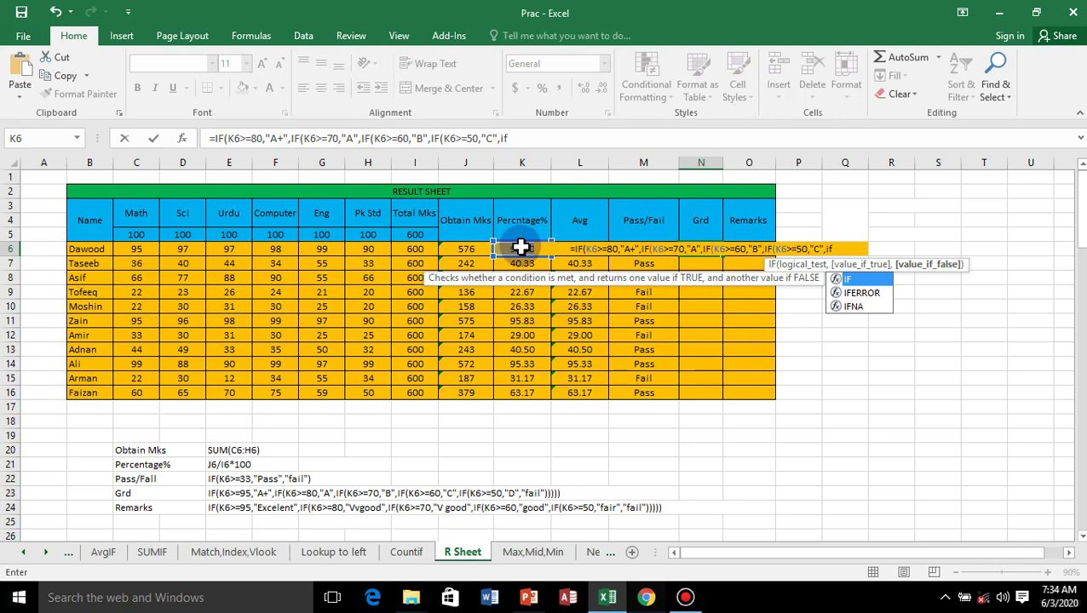
pyautogui.doubleClick(860, 282)
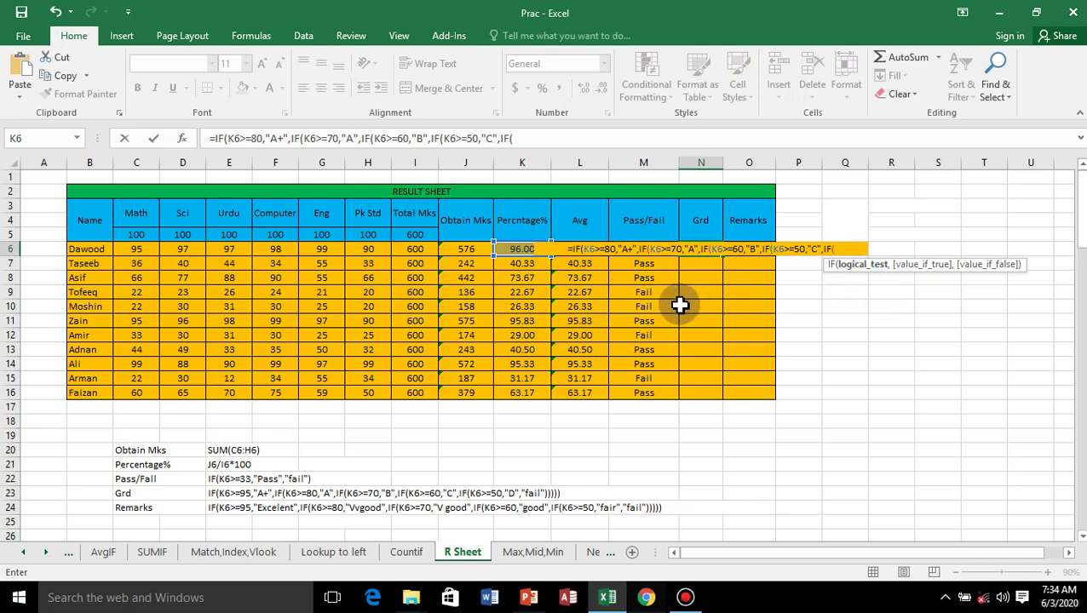
pyautogui.click(515, 249)
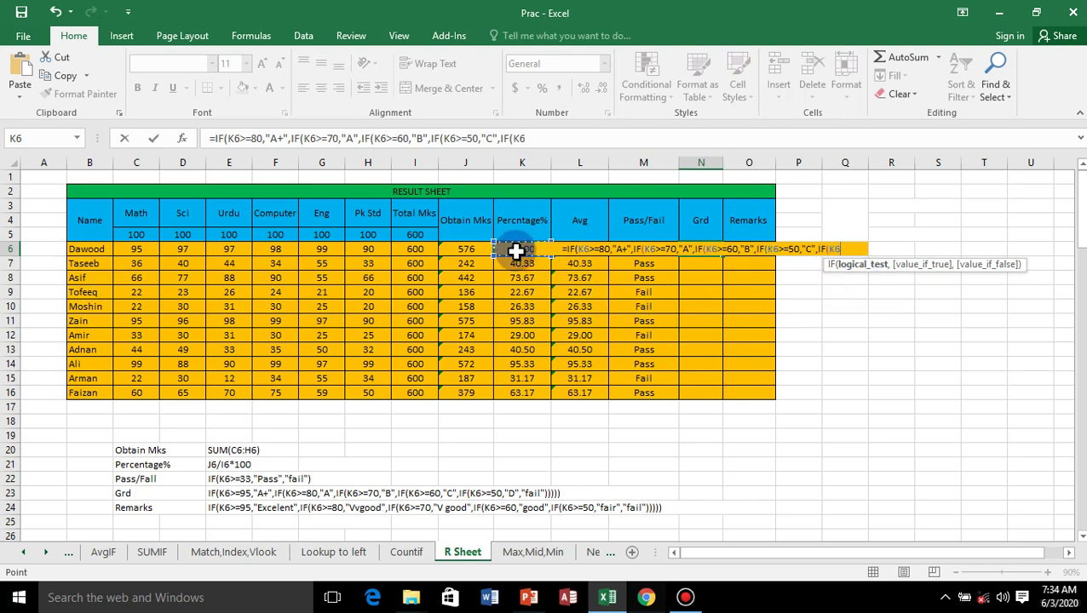
pyautogui.write('>')
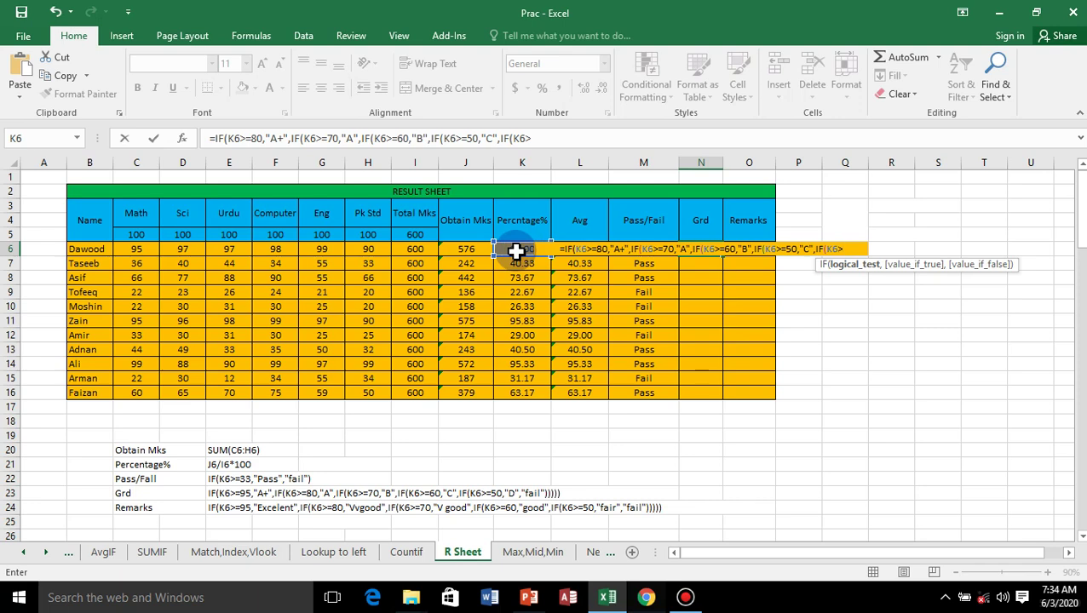
pyautogui.write('=')
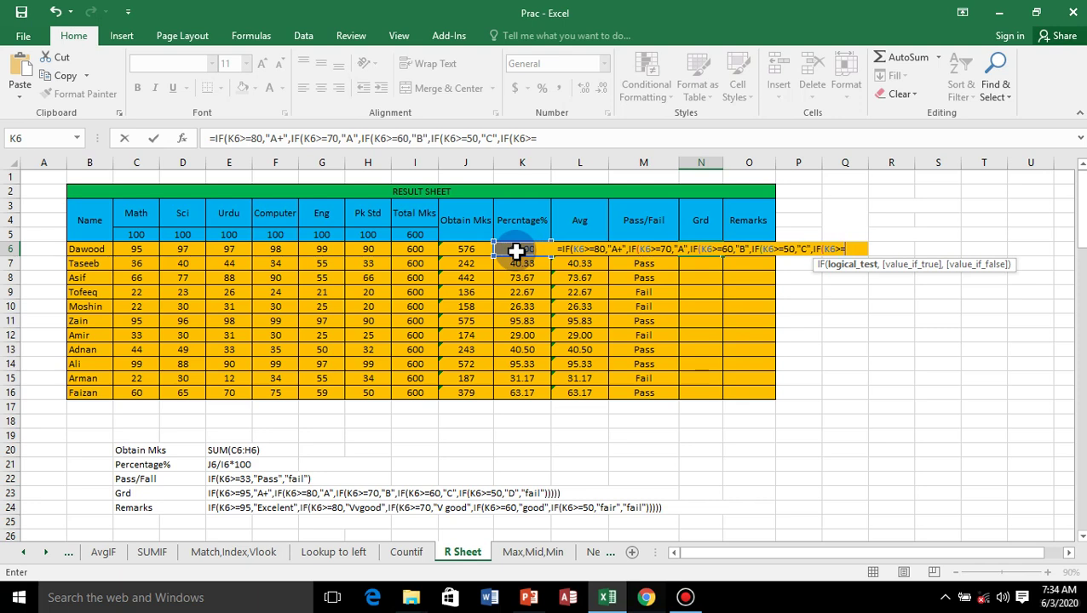
pyautogui.write('40')
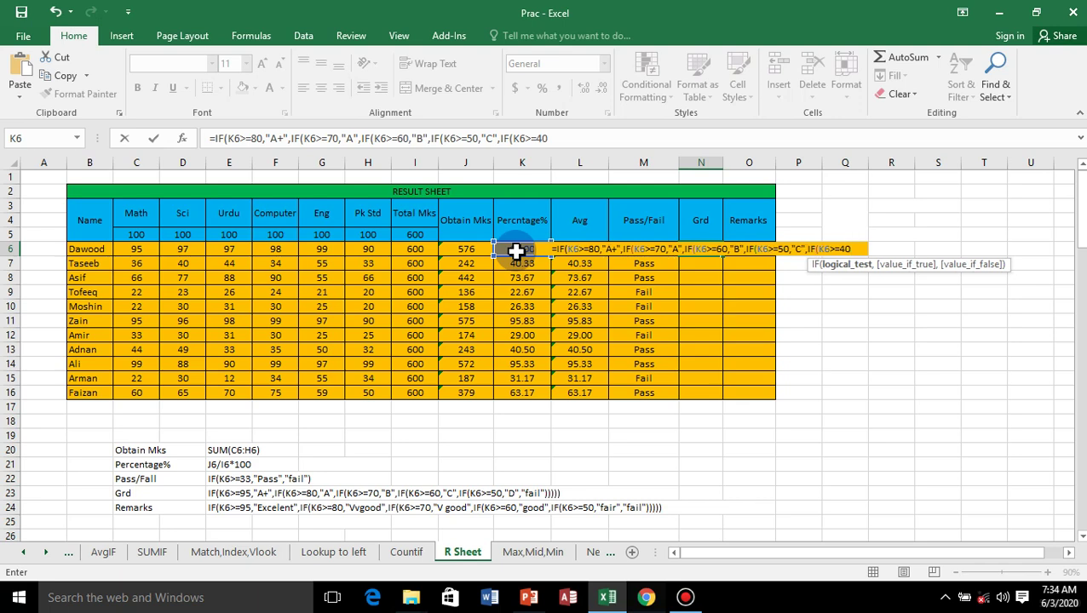
pyautogui.write(',')
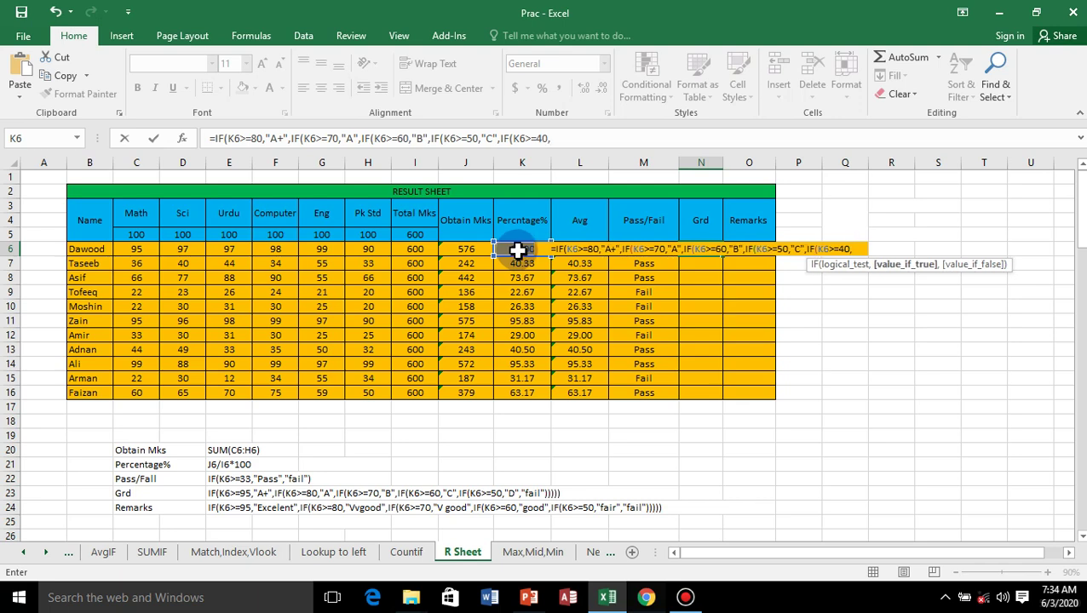
pyautogui.write('"')
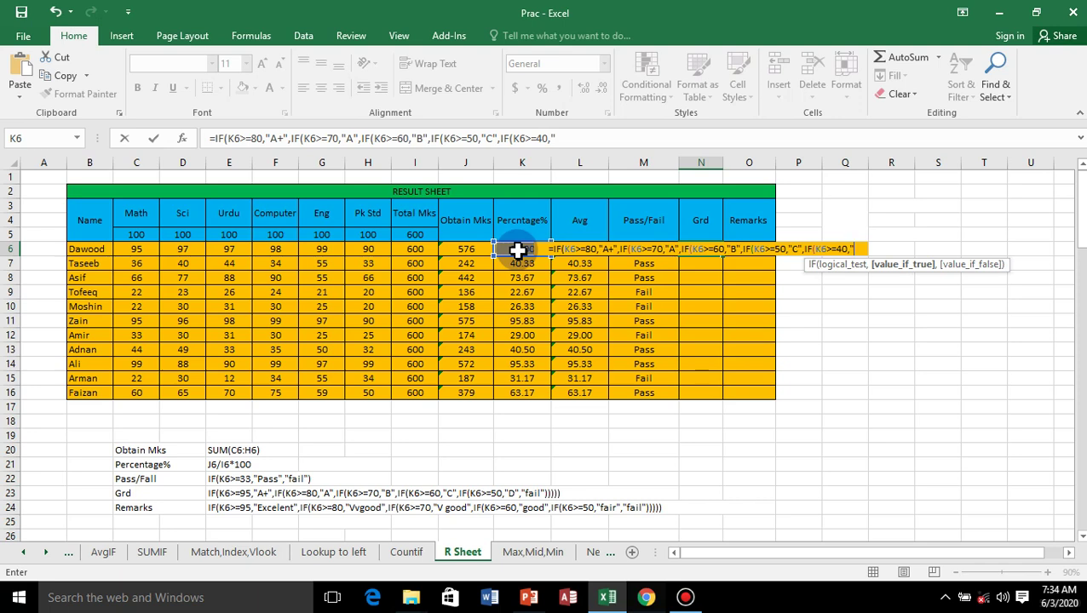
pyautogui.write('D"')
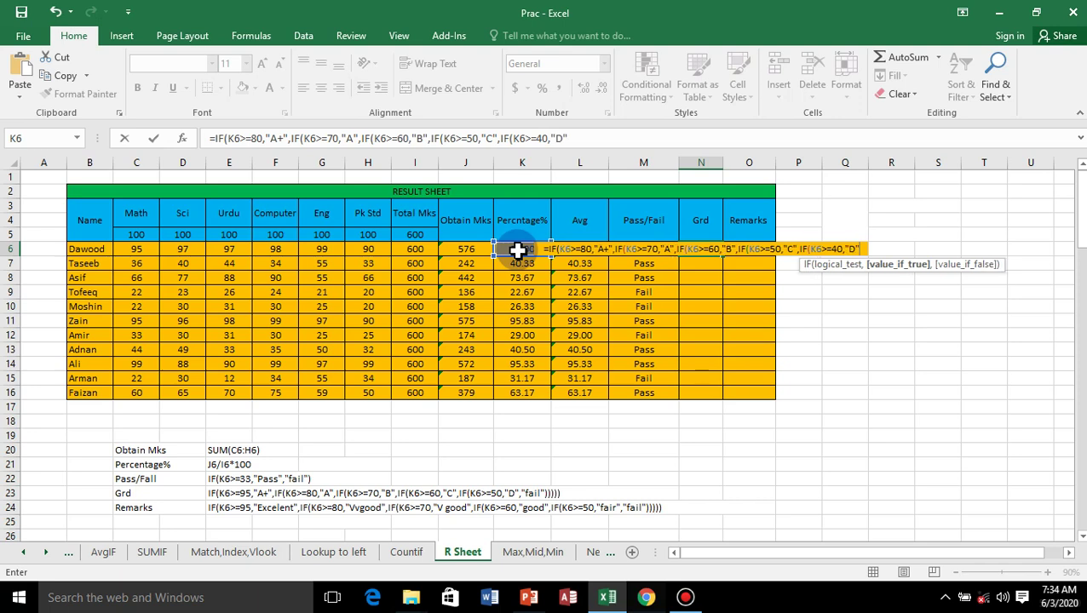
pyautogui.write(',')
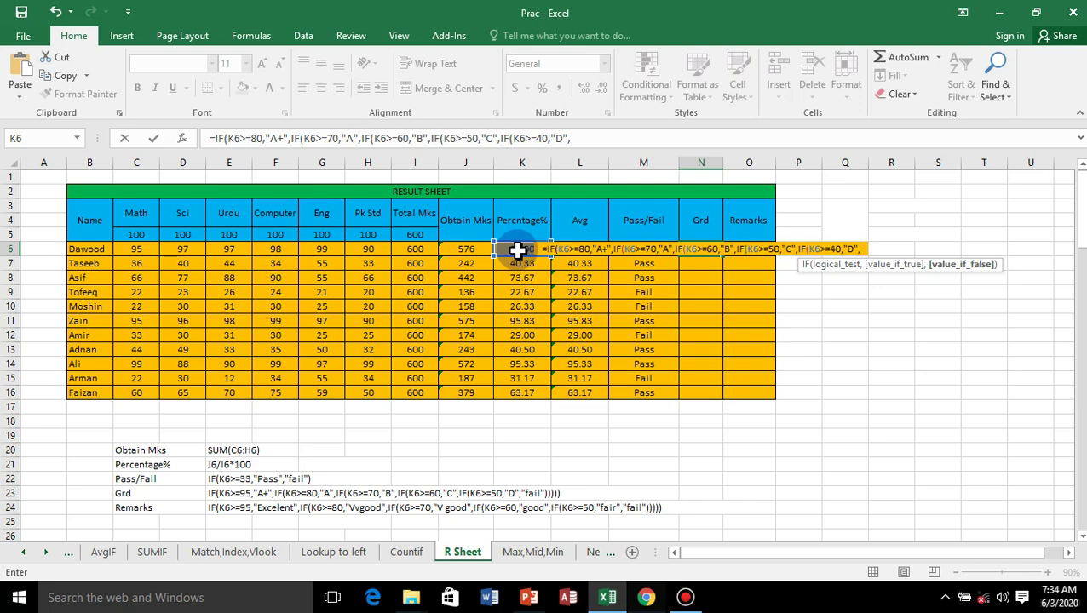
# Nest IF(K6>=33,"E", in the N6 grade formula as the value if false of the "D" test.
pyautogui.write('f')
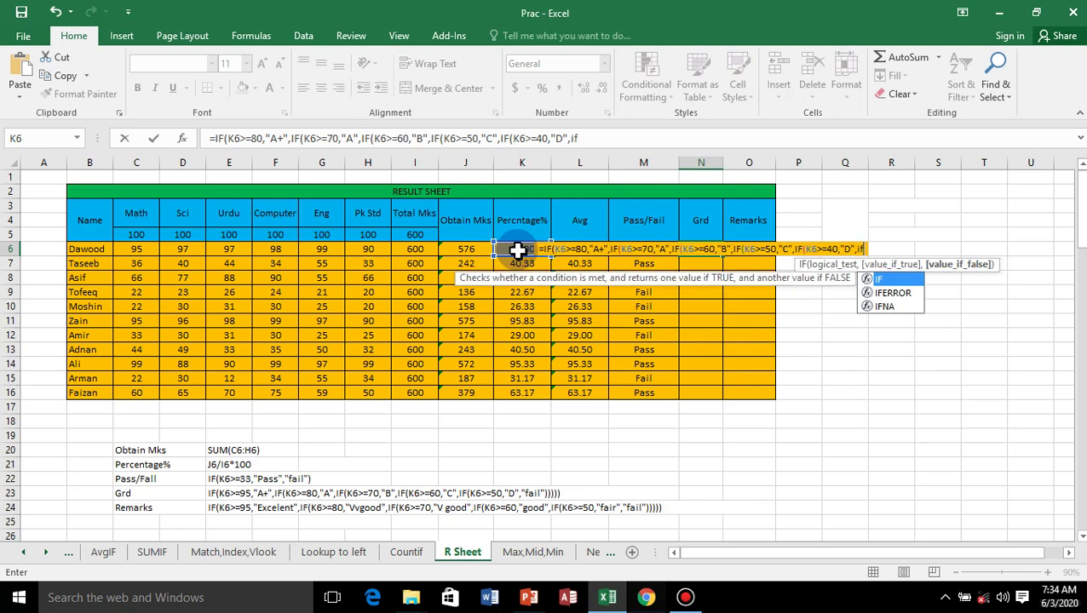
pyautogui.doubleClick(887, 283)
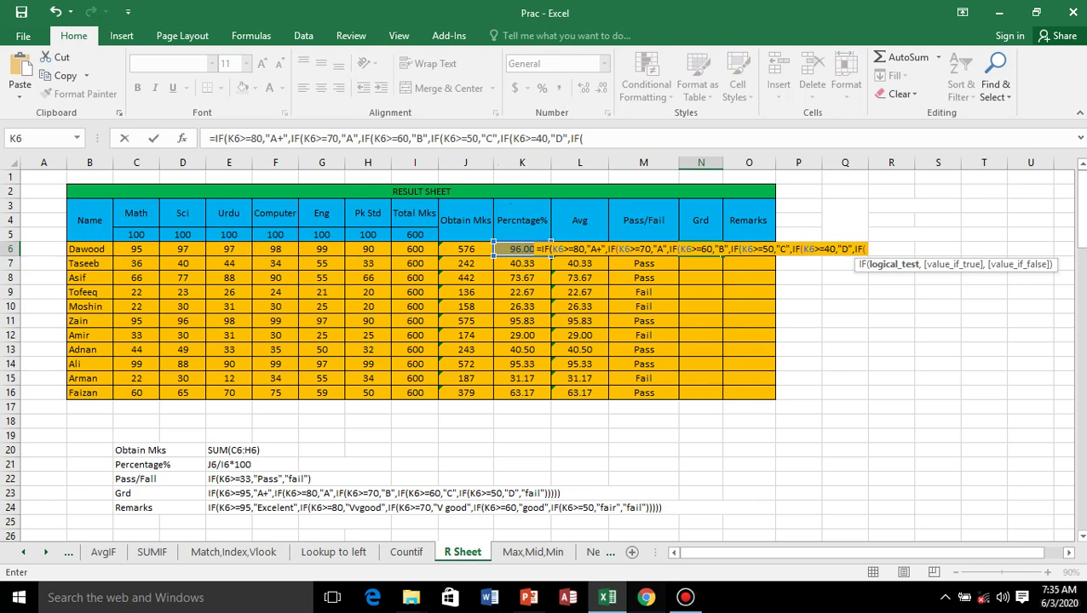
pyautogui.write('K6')
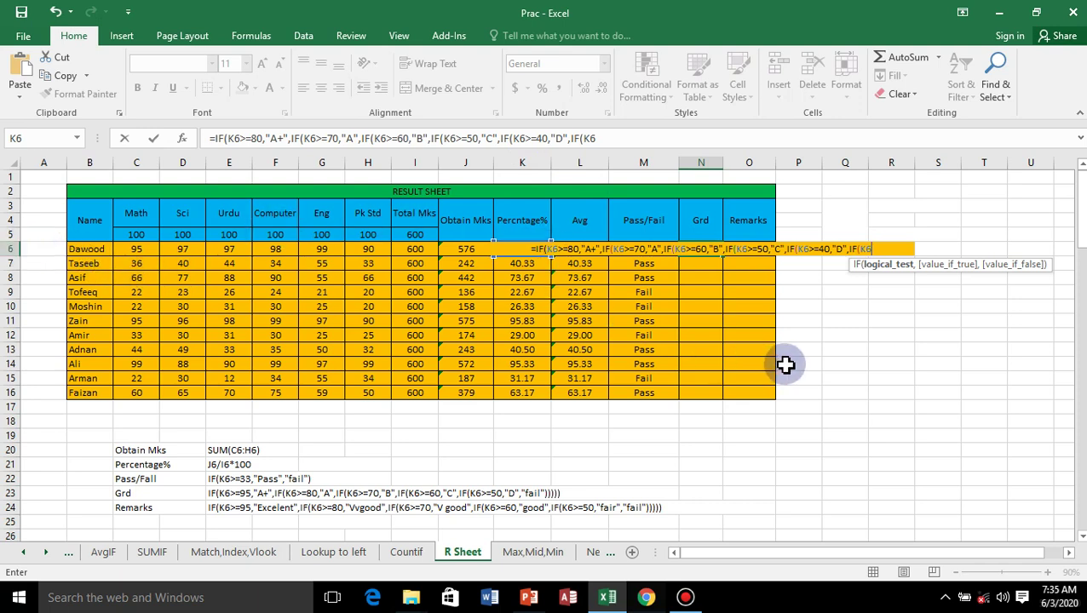
pyautogui.write('>=')
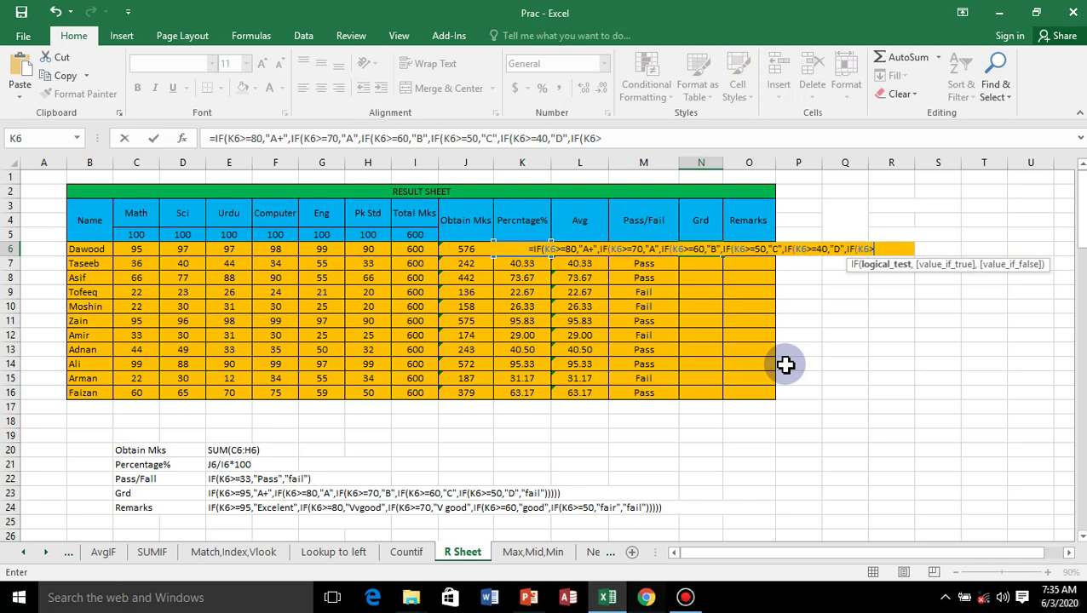
pyautogui.write('33')
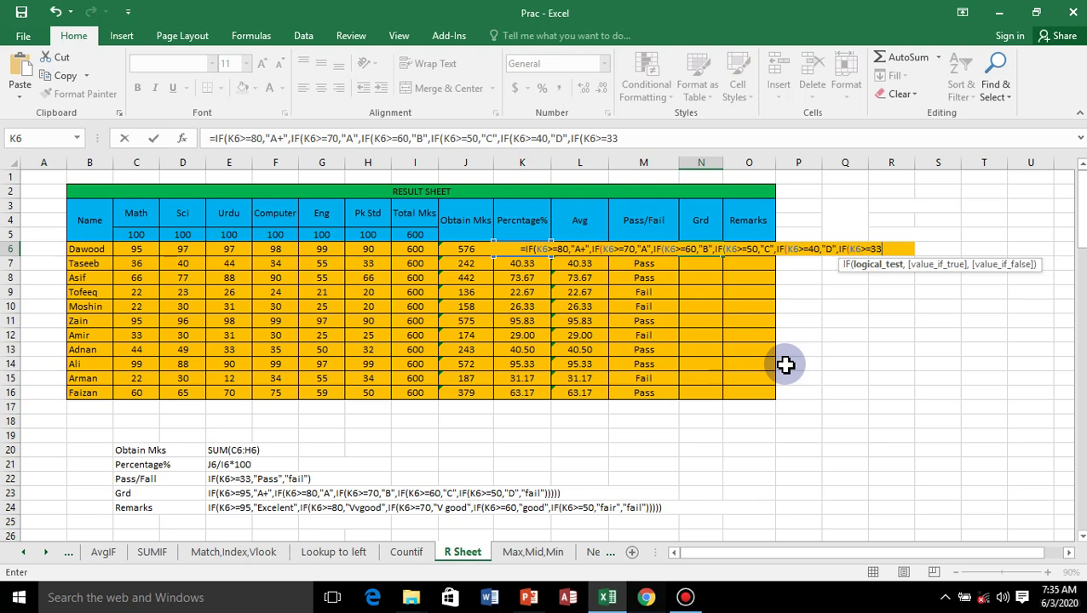
pyautogui.write(',')
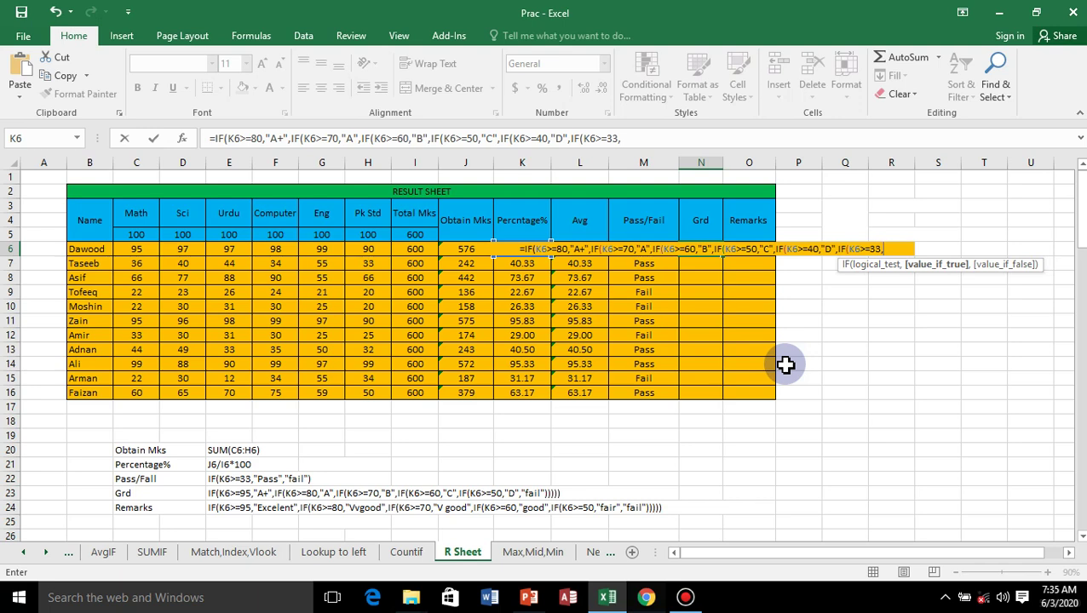
pyautogui.write('"E')
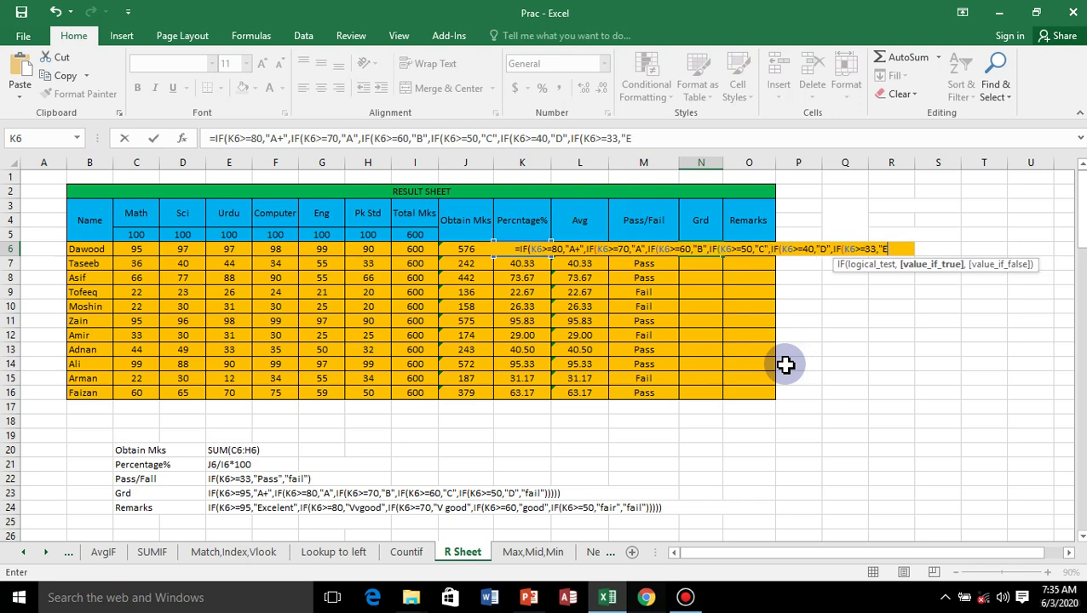
pyautogui.write('",')
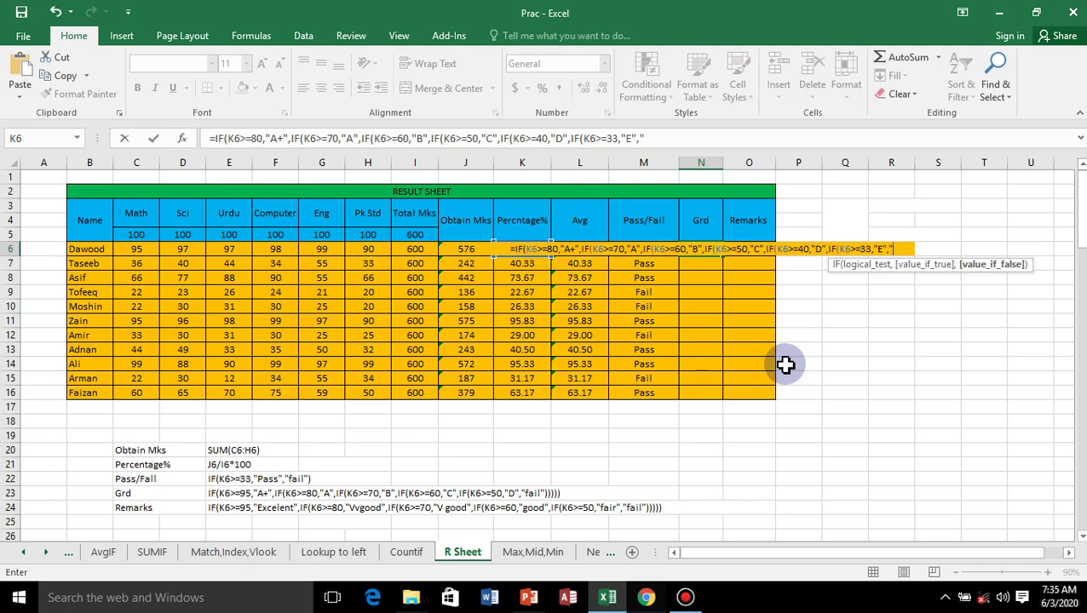
# Finish the N6 grade formula with "Fail" as the final value if false, closing all six IFs, and fill it down to N16.
pyautogui.write('"Fai')
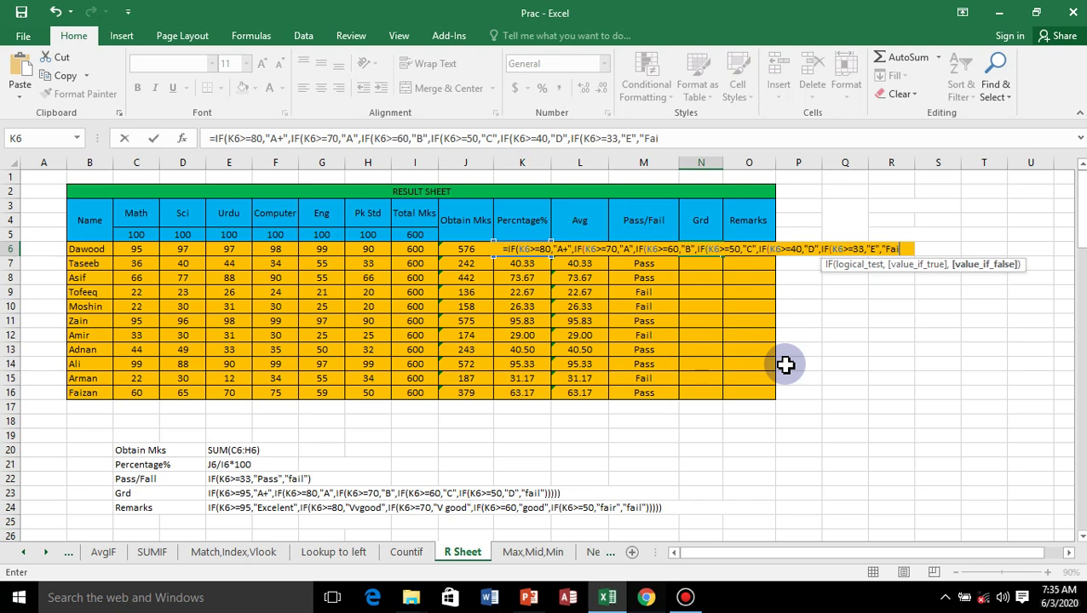
pyautogui.write('l"')
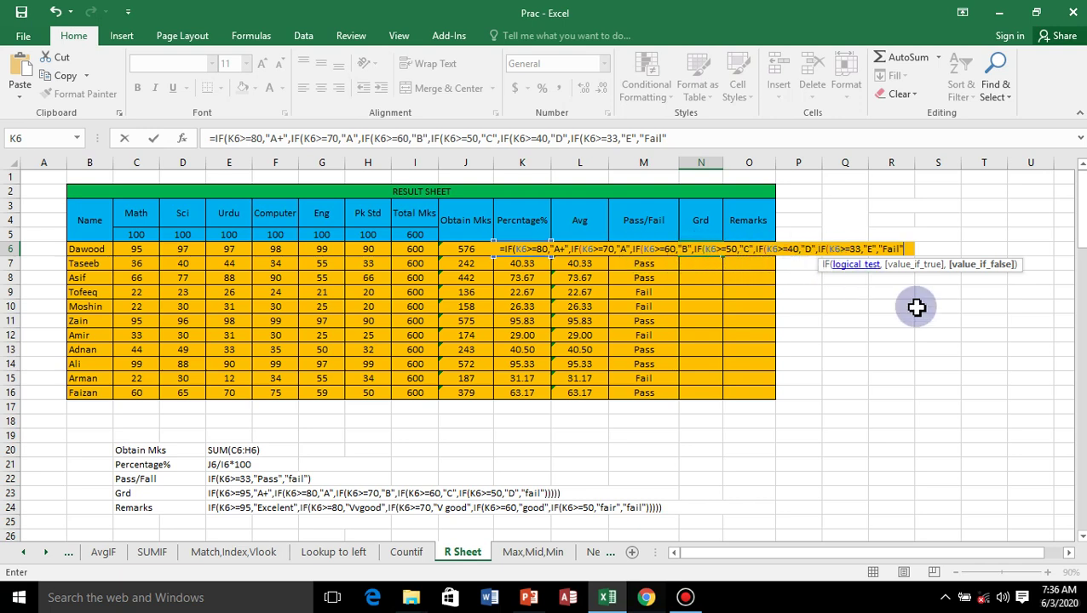
pyautogui.write(')')
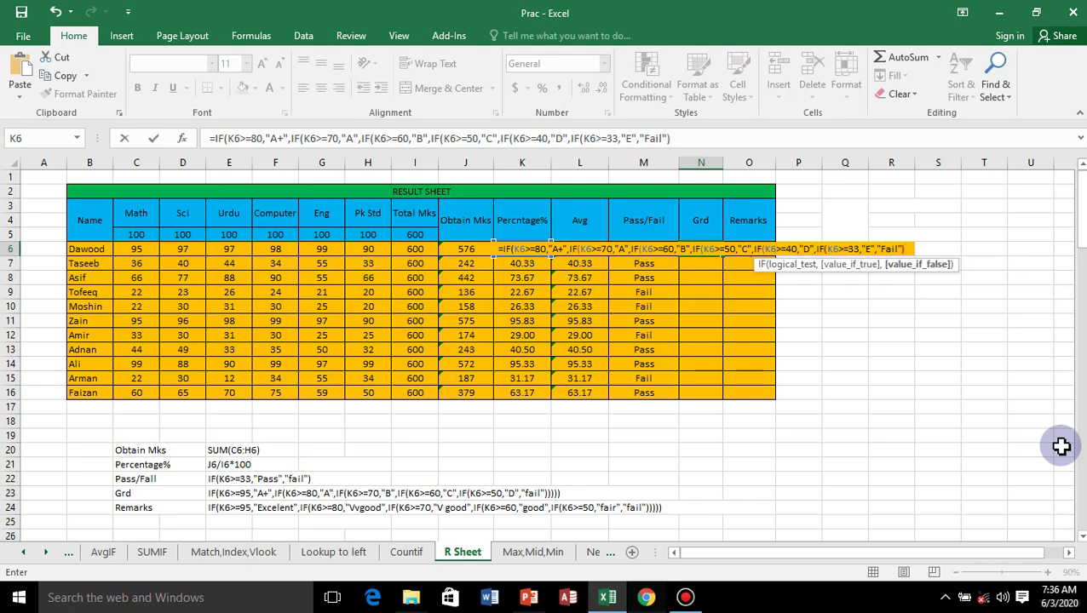
pyautogui.write(')))))')
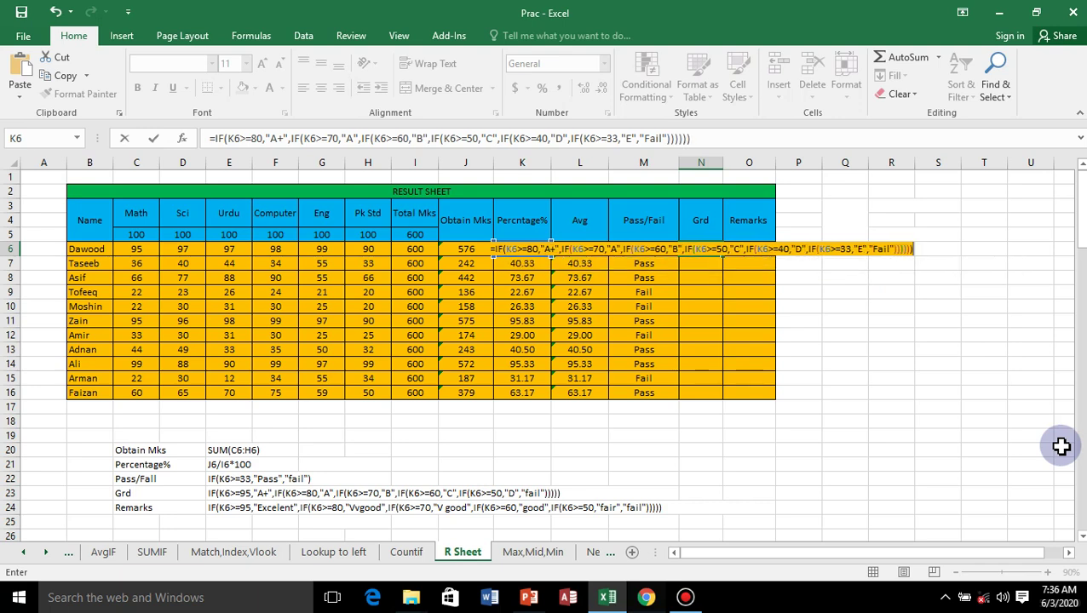
pyautogui.press('Return')
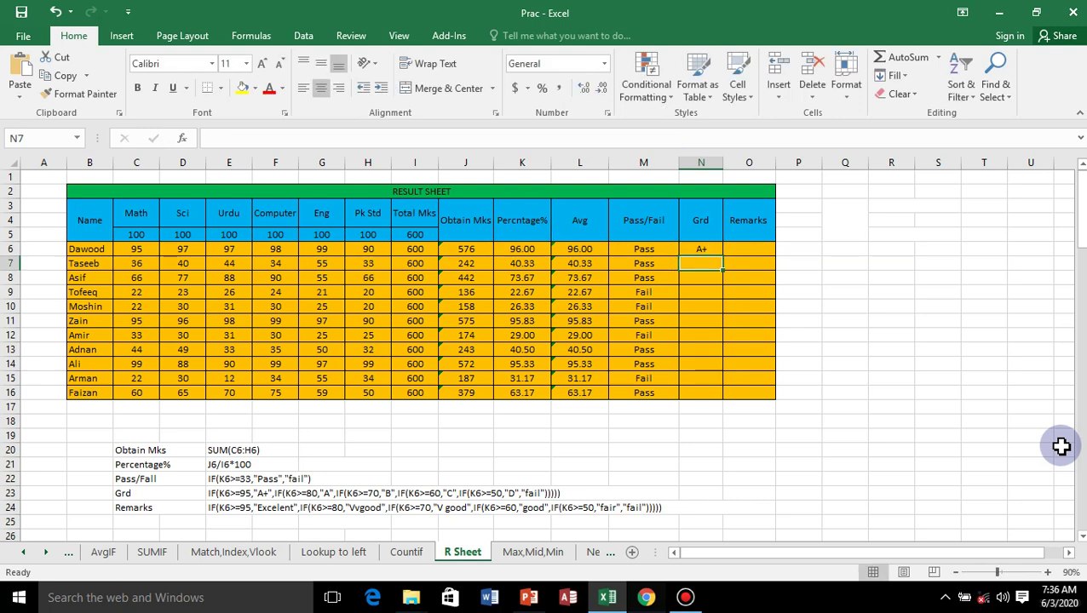
pyautogui.click(698, 251)
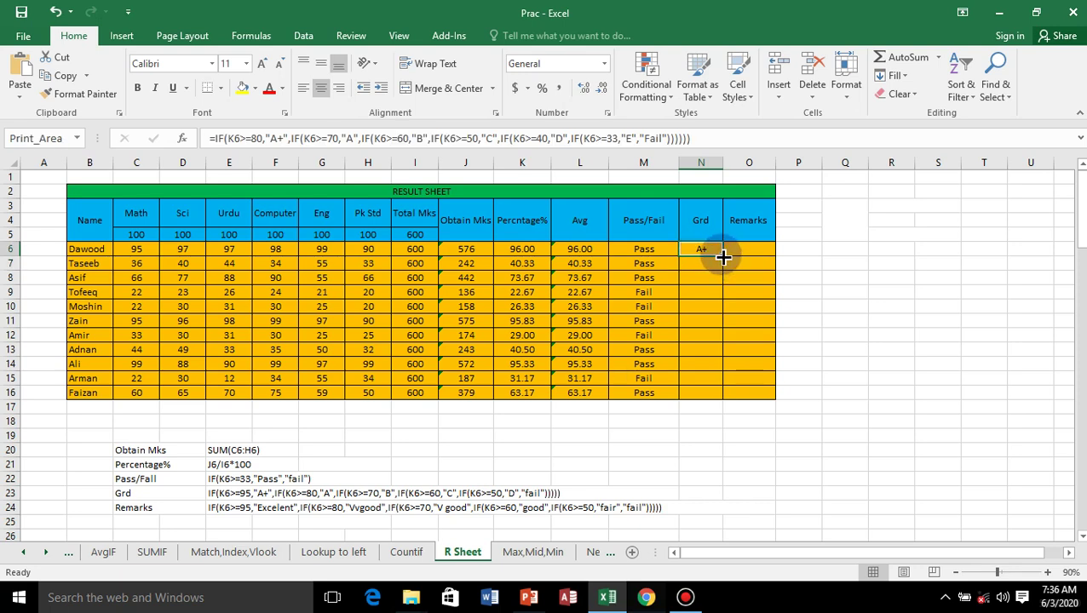
pyautogui.moveTo(723, 256); pyautogui.dragTo(692, 405)
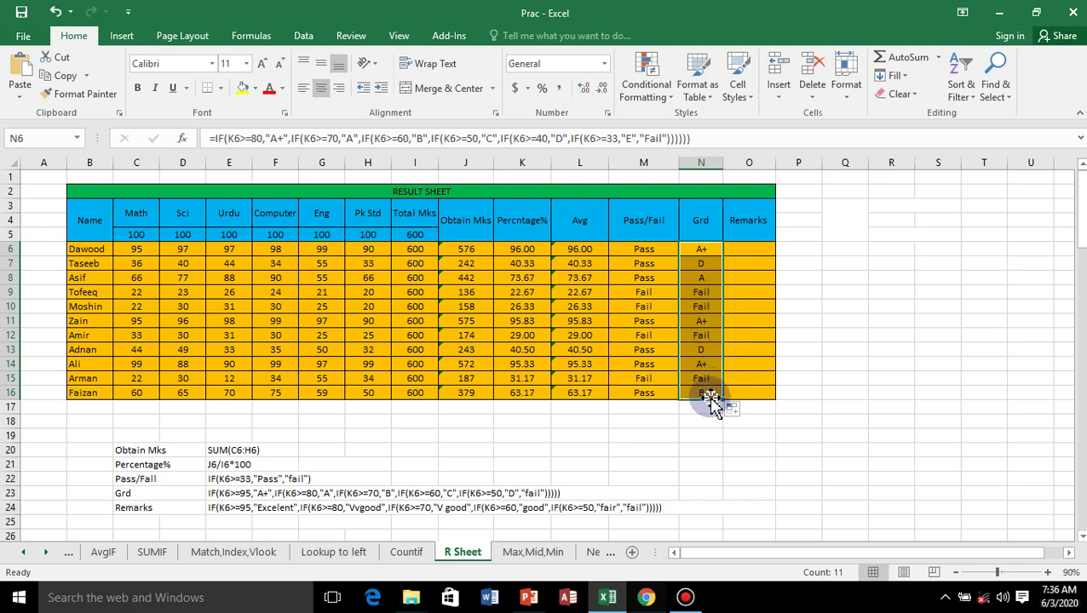
# Start the remarks formula in O6 with =IF(K6>=80,"Excellent", based on the percentage.
pyautogui.click(761, 253)
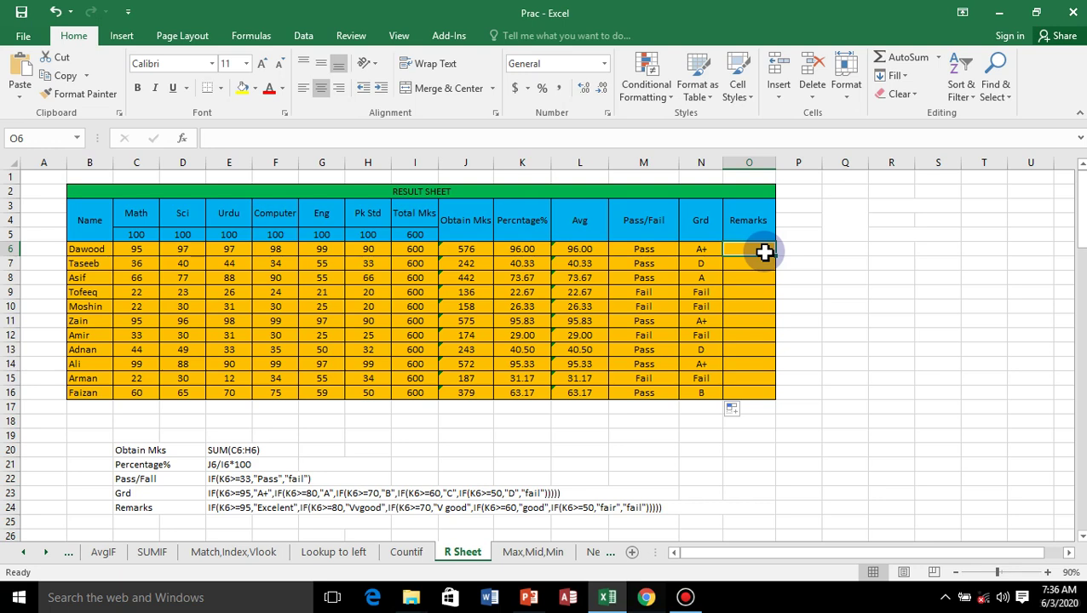
pyautogui.write('=')
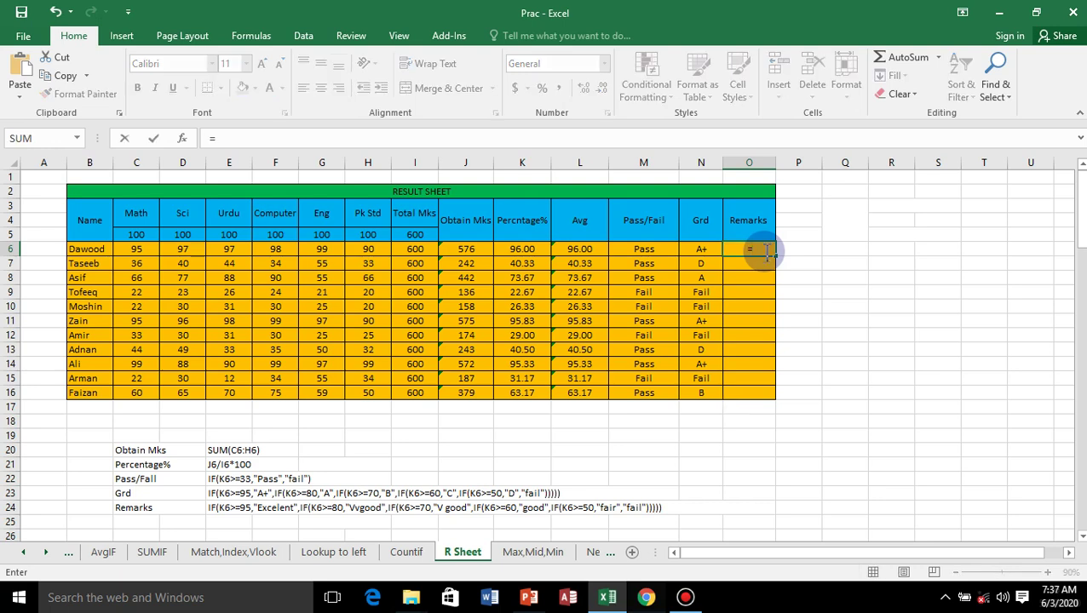
pyautogui.write('if')
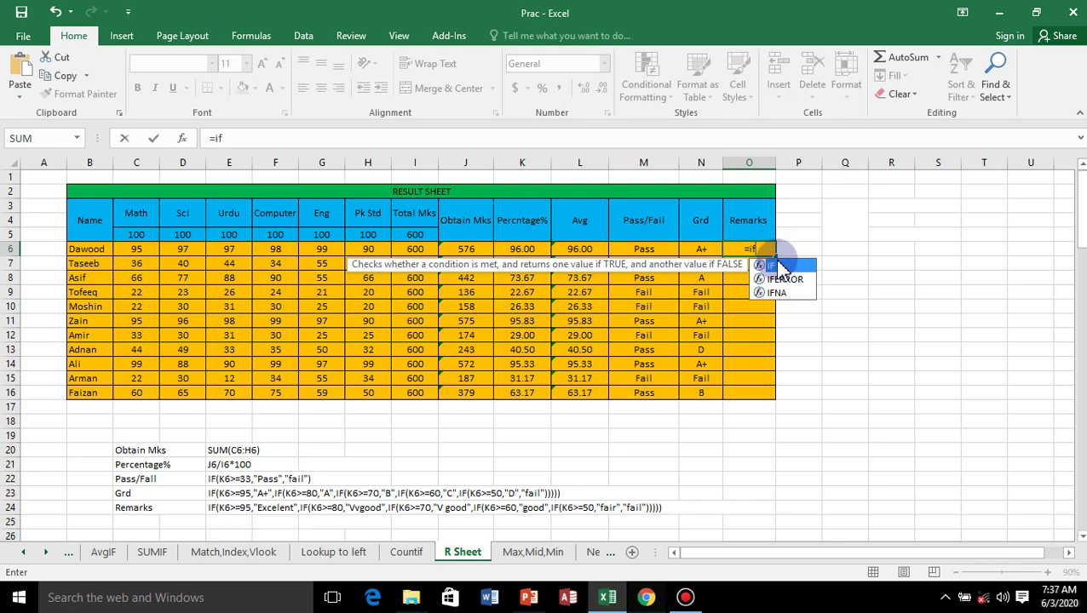
pyautogui.doubleClick(778, 266)
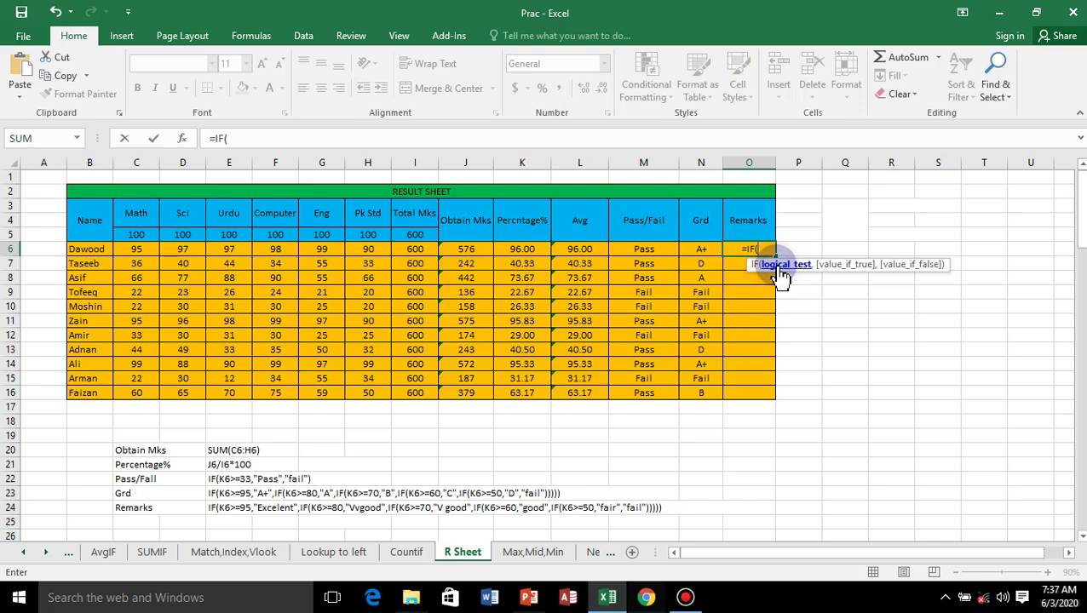
pyautogui.click(521, 249)
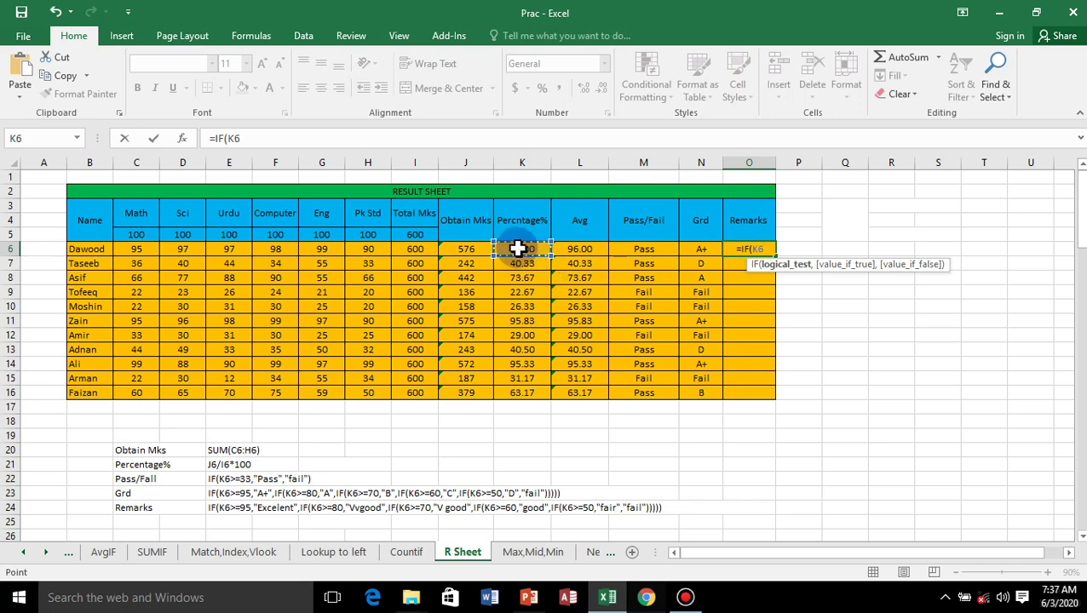
pyautogui.write('>')
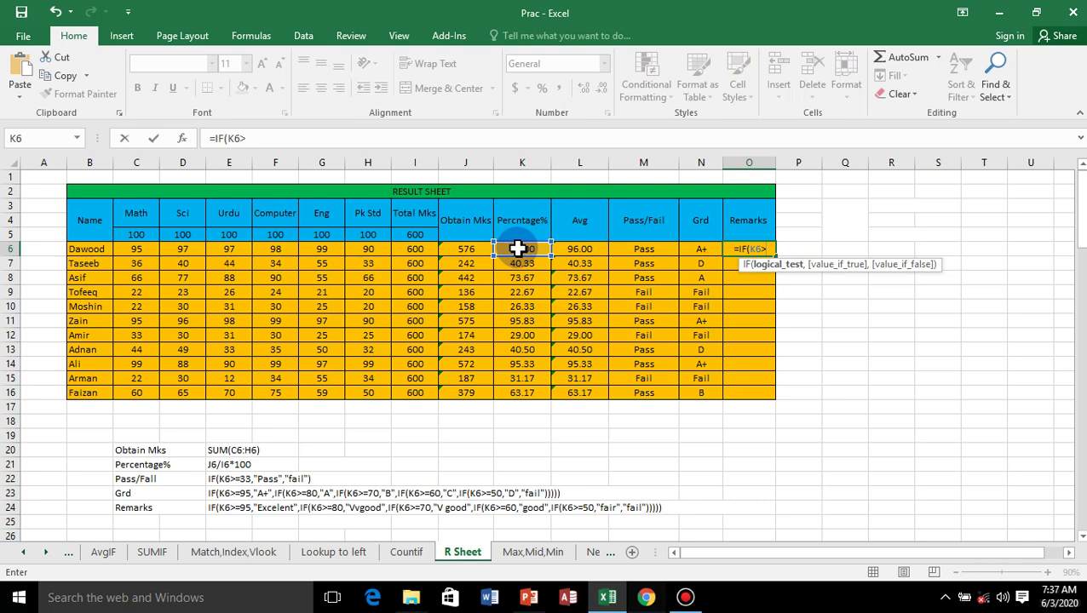
pyautogui.write('=')
pyautogui.write('8')
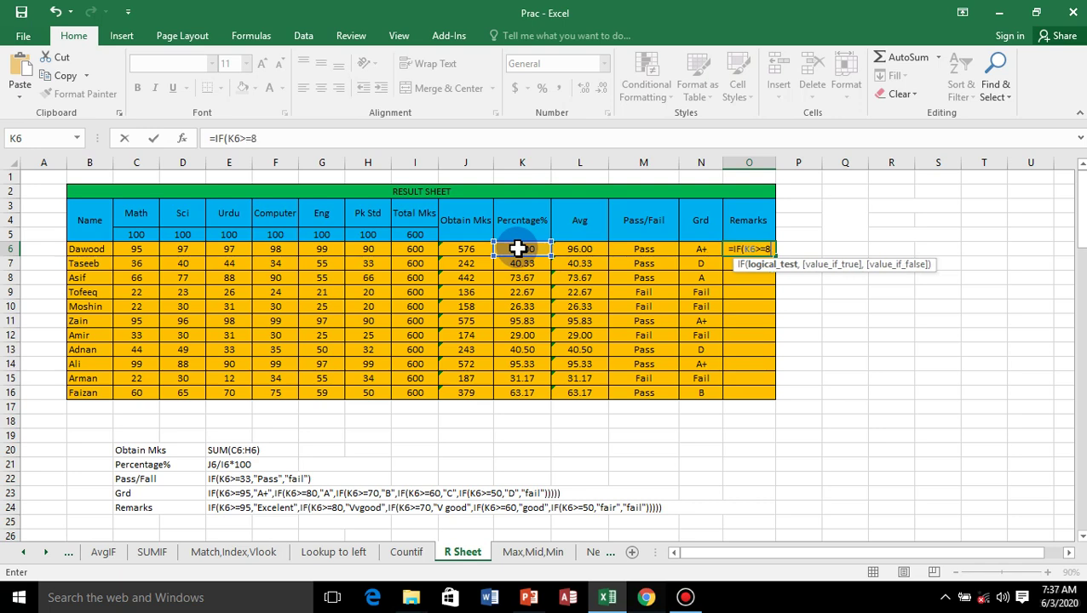
pyautogui.write('0,')
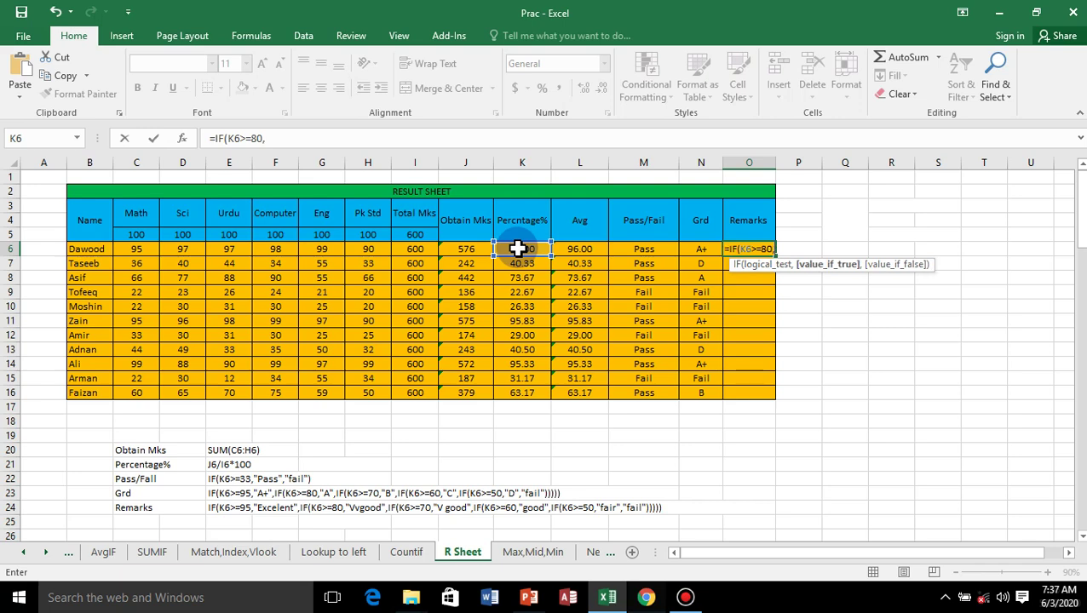
pyautogui.write('"')
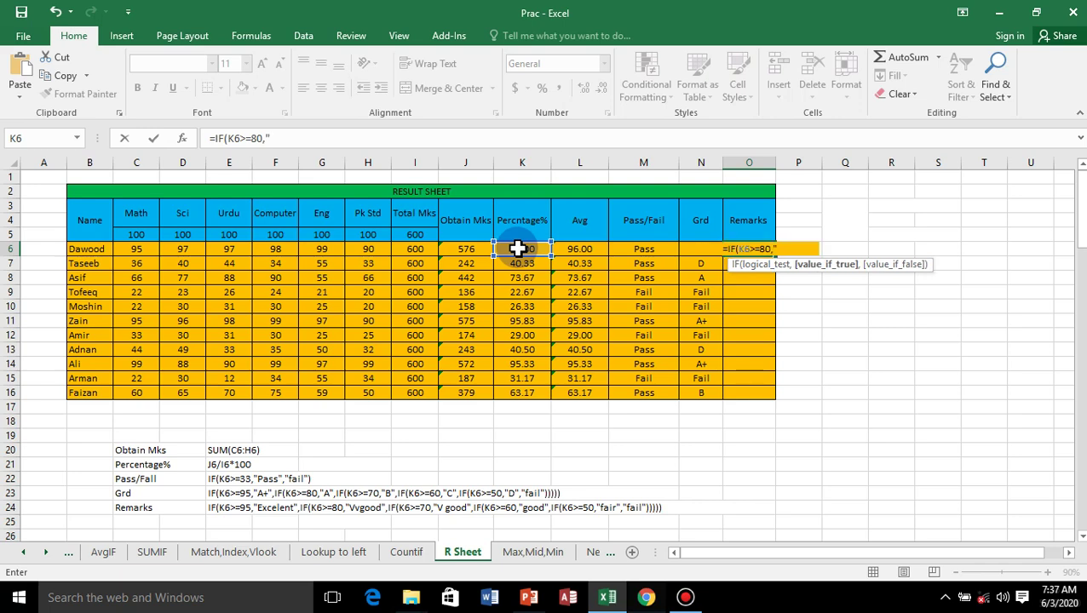
pyautogui.write('E')
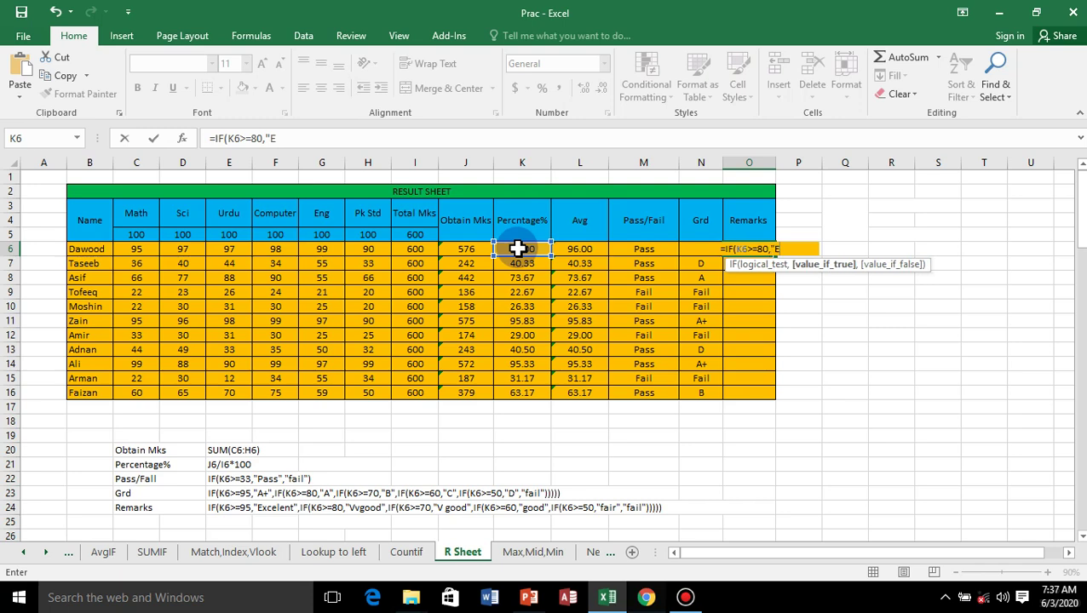
pyautogui.write('xcellent')
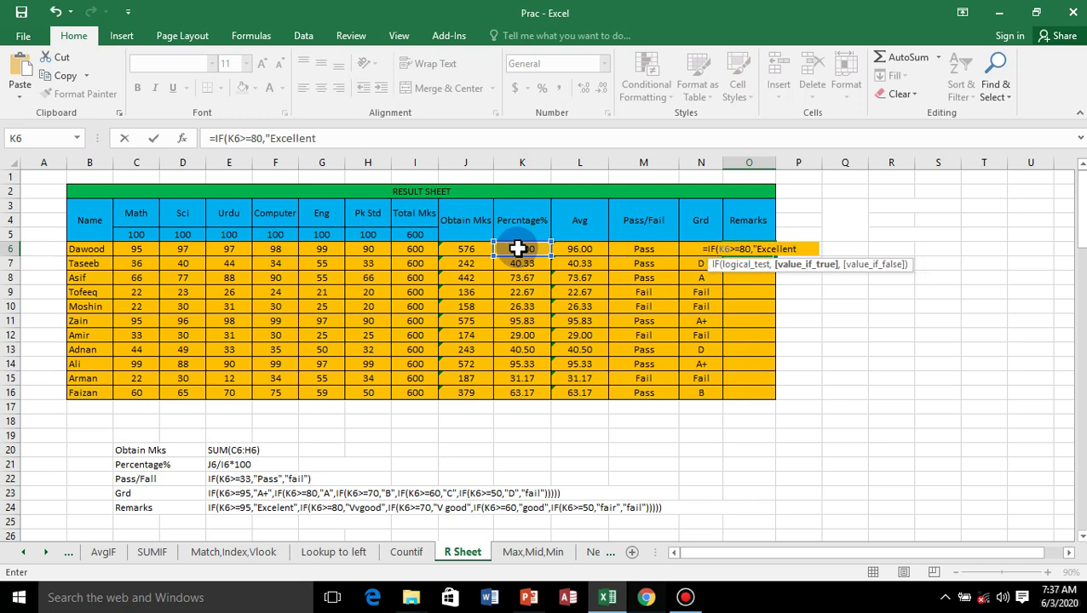
pyautogui.write('",')
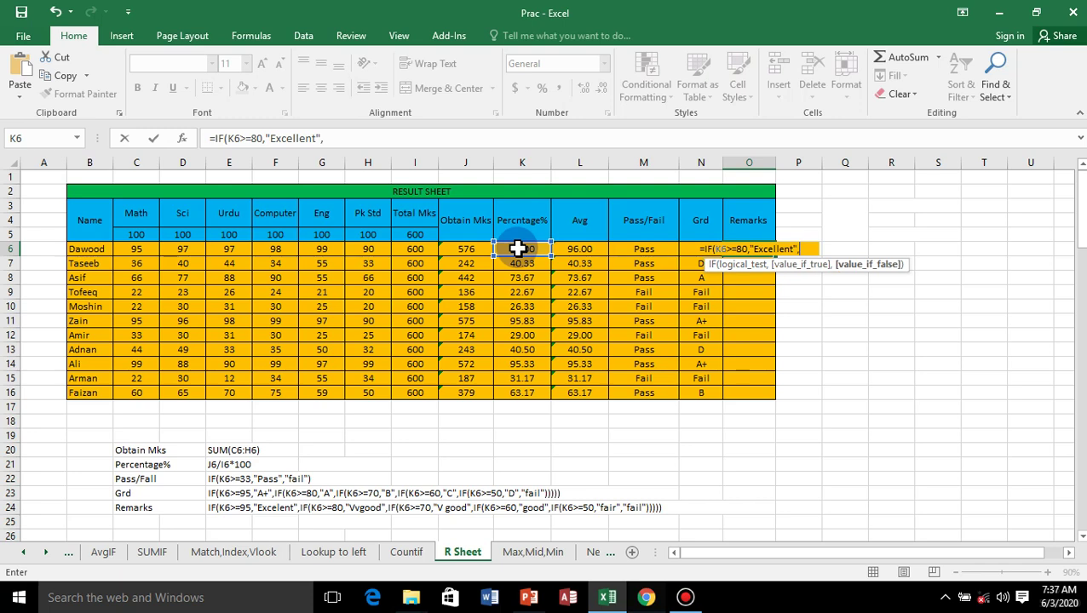
# Nest IF(K6>=70,"Best", in the O6 remarks formula as the value if false of the "Excellent" test.
pyautogui.write('if')
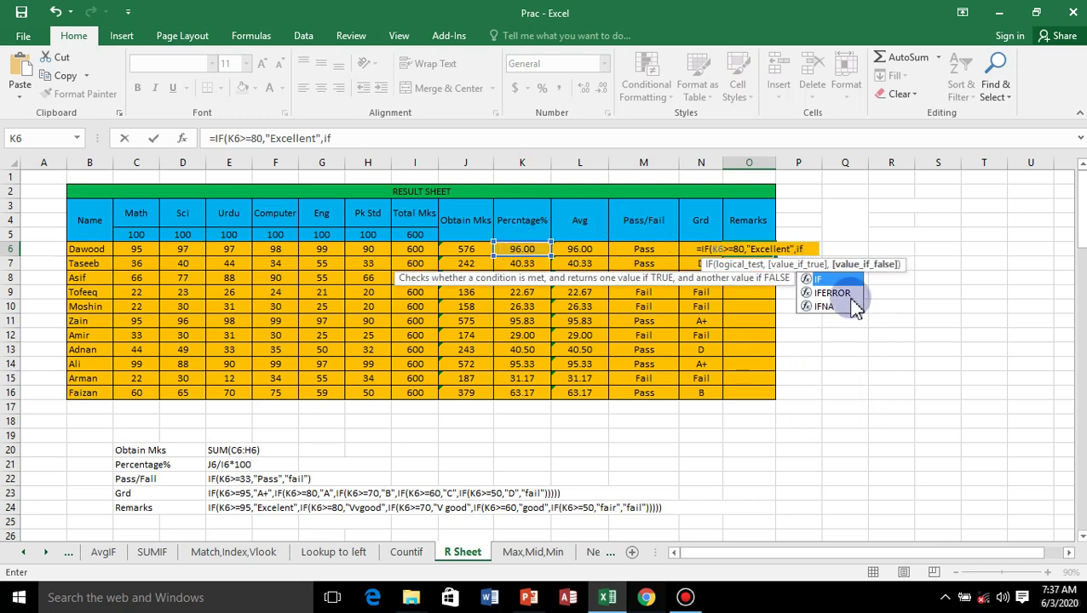
pyautogui.doubleClick(831, 279)
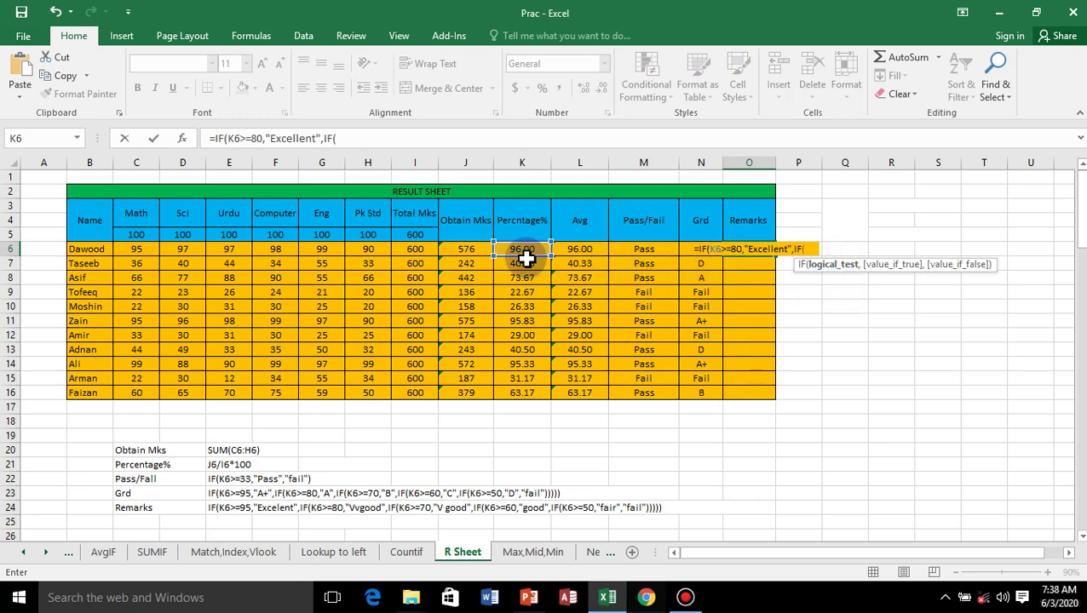
pyautogui.click(518, 249)
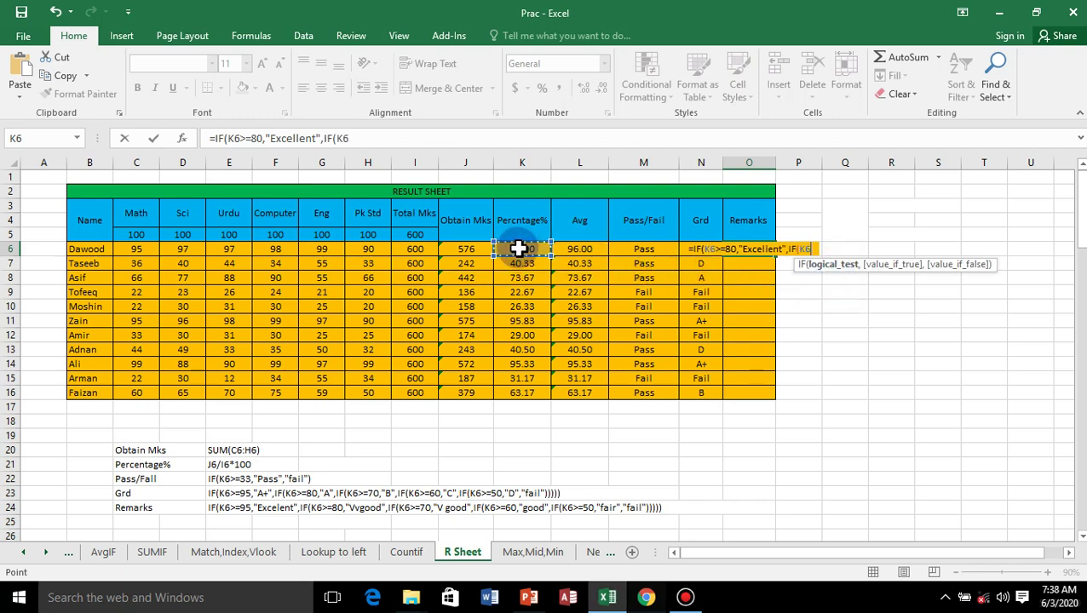
pyautogui.write('>')
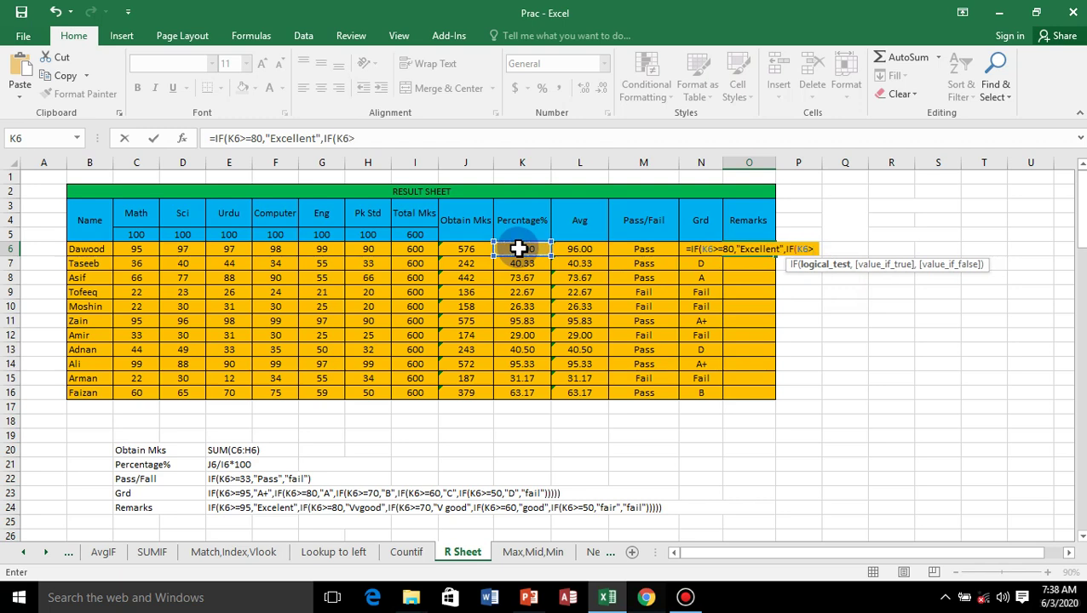
pyautogui.write('=')
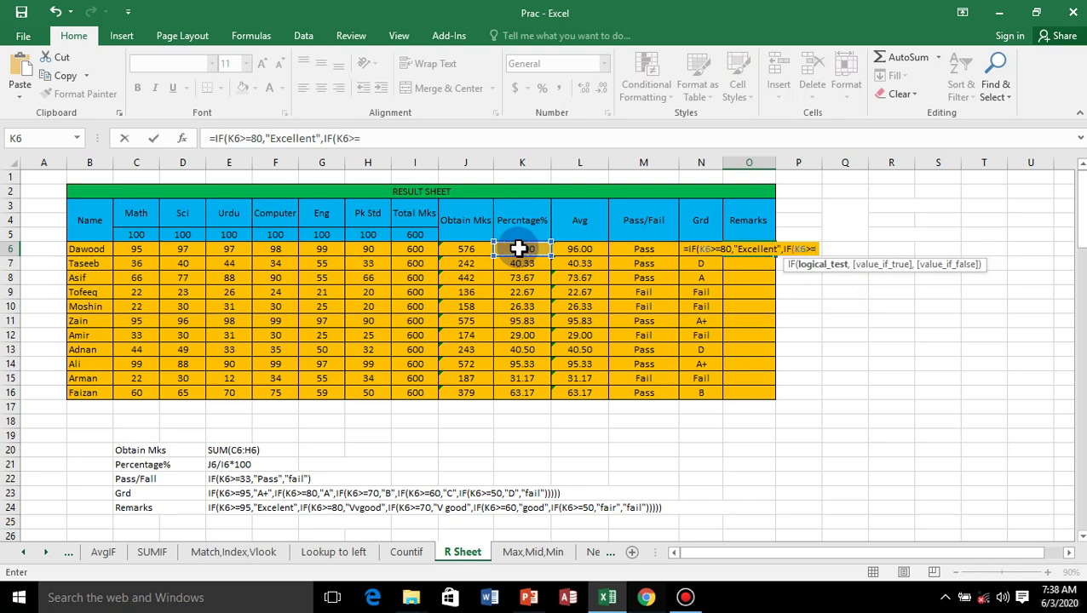
pyautogui.write('70')
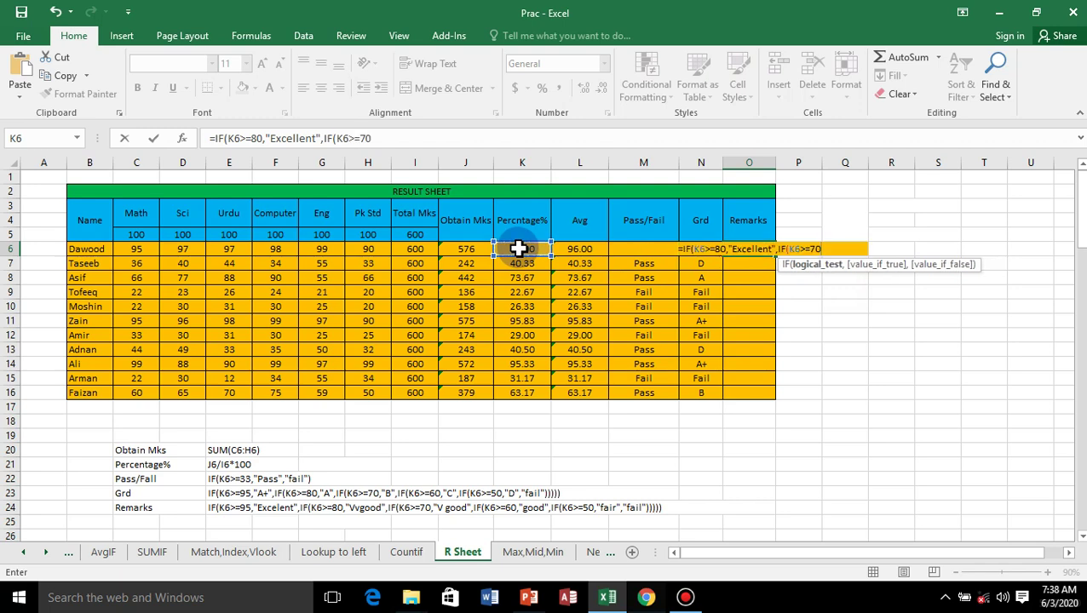
pyautogui.write(',')
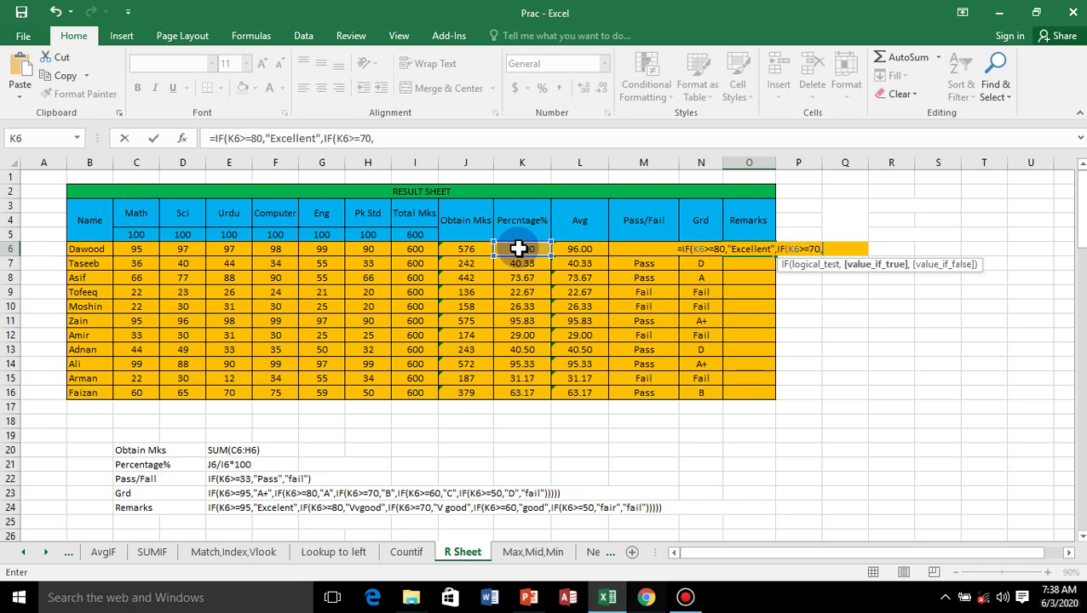
pyautogui.write('"')
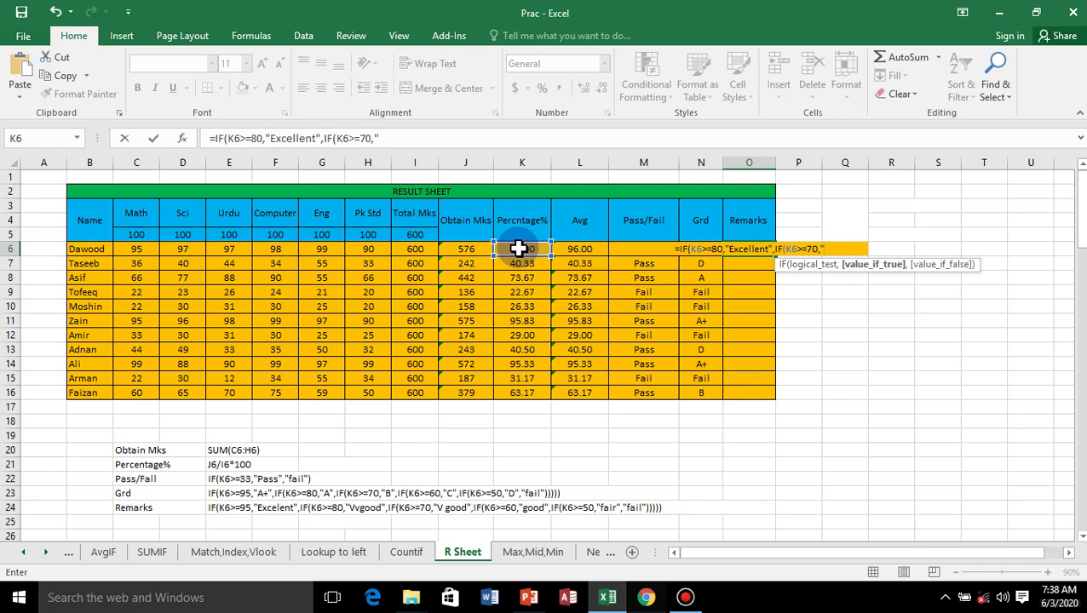
pyautogui.write('B')
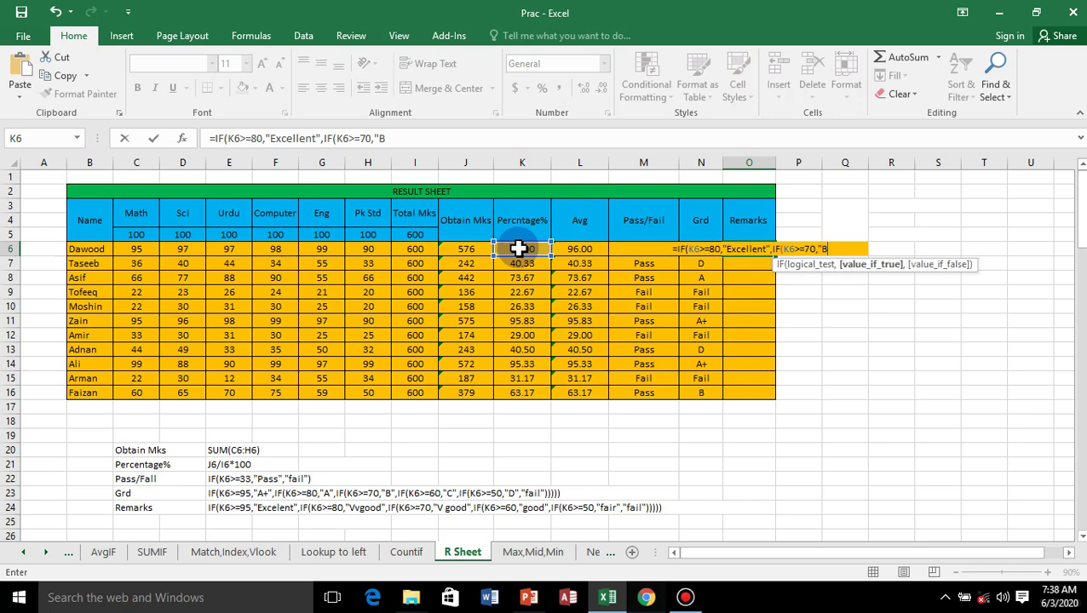
pyautogui.write('e')
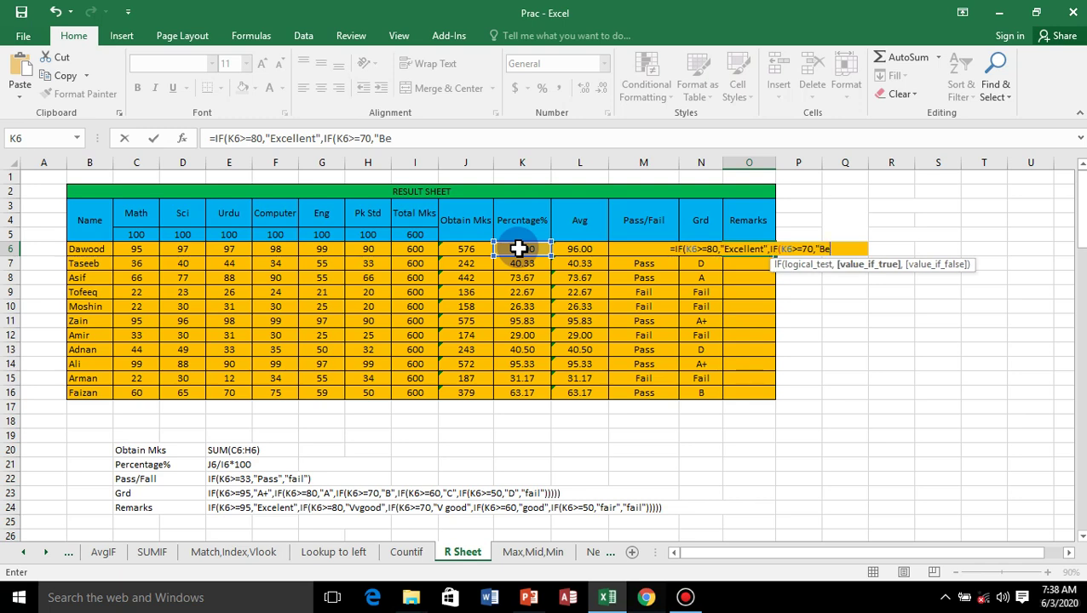
pyautogui.write('st')
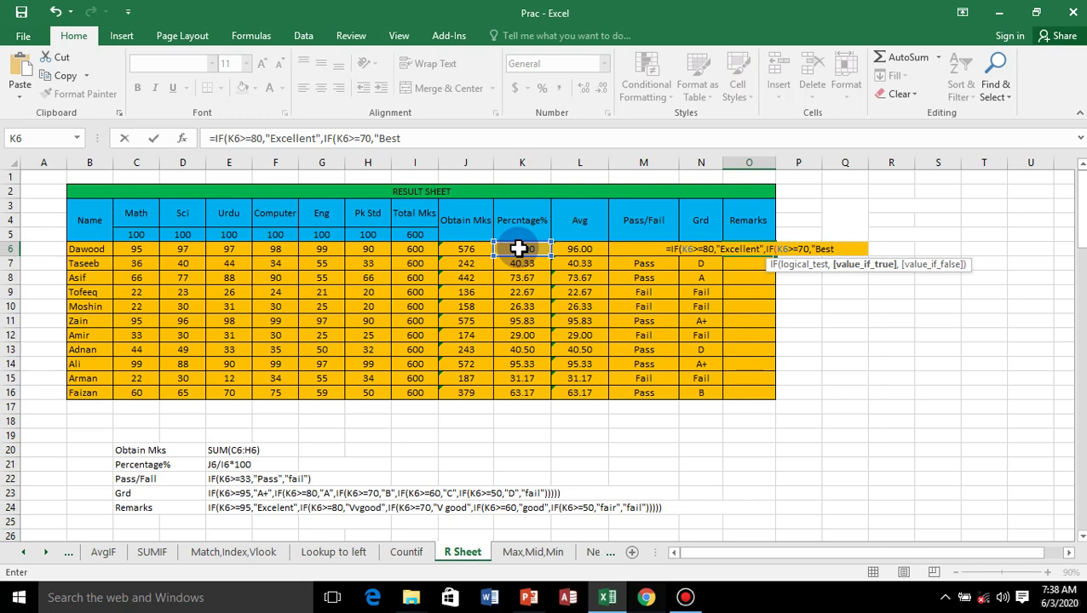
pyautogui.write('"')
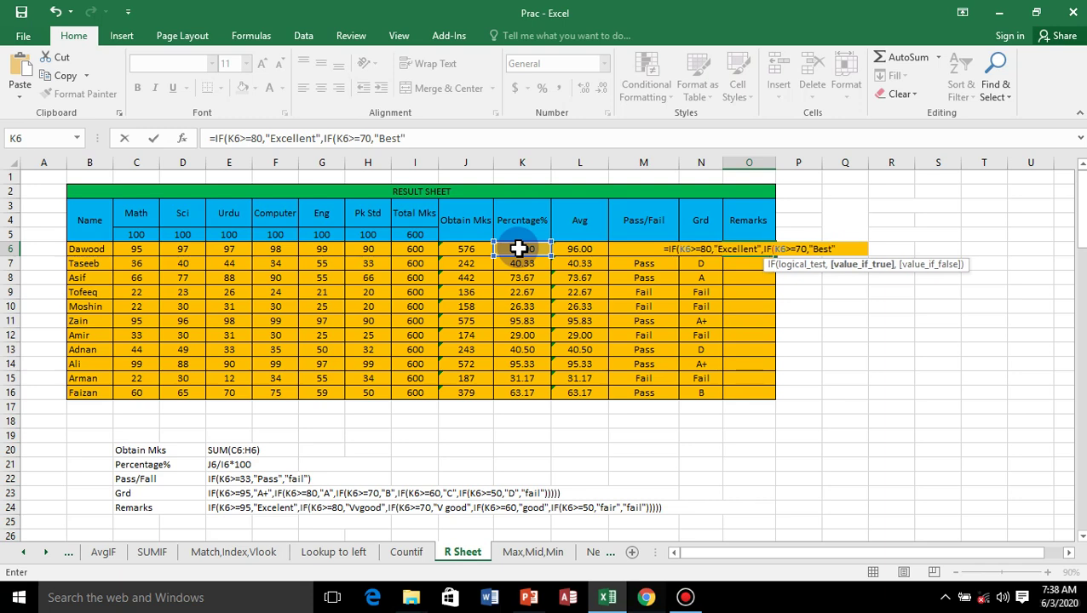
pyautogui.write(',')
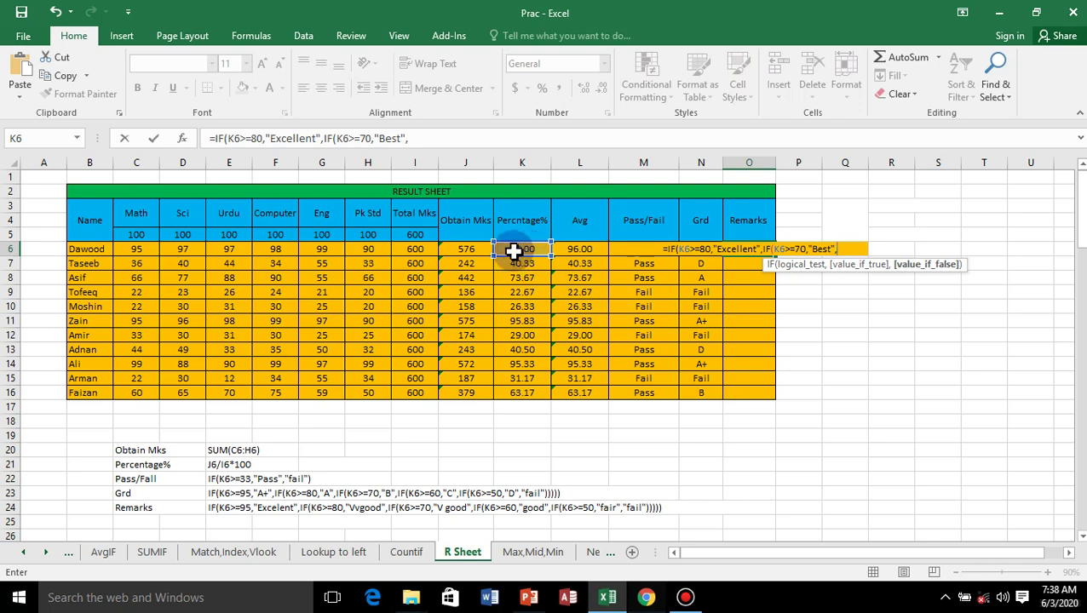
# Nest IF(K6>=60,"Batter", in the O6 remarks formula as the value if false of the "Best" test.
pyautogui.write('if')
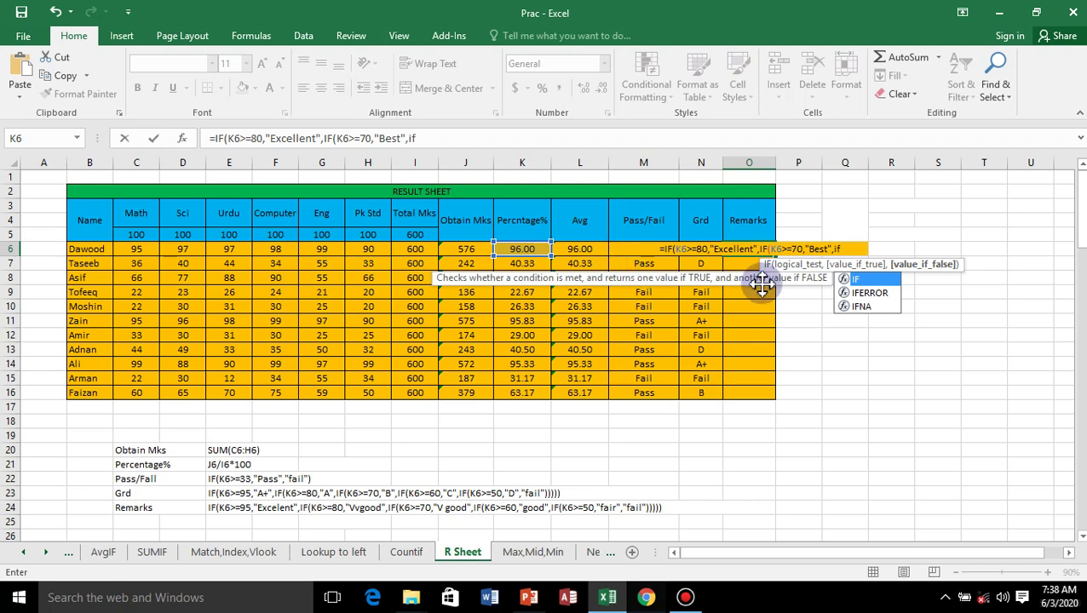
pyautogui.click(868, 283)
pyautogui.click(868, 283)
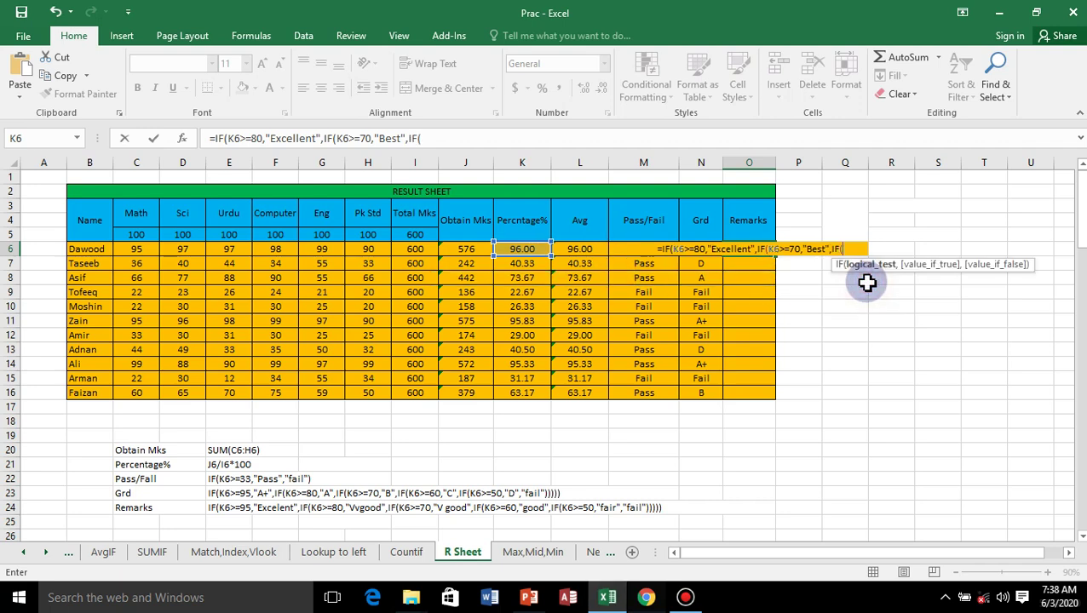
pyautogui.click(518, 249)
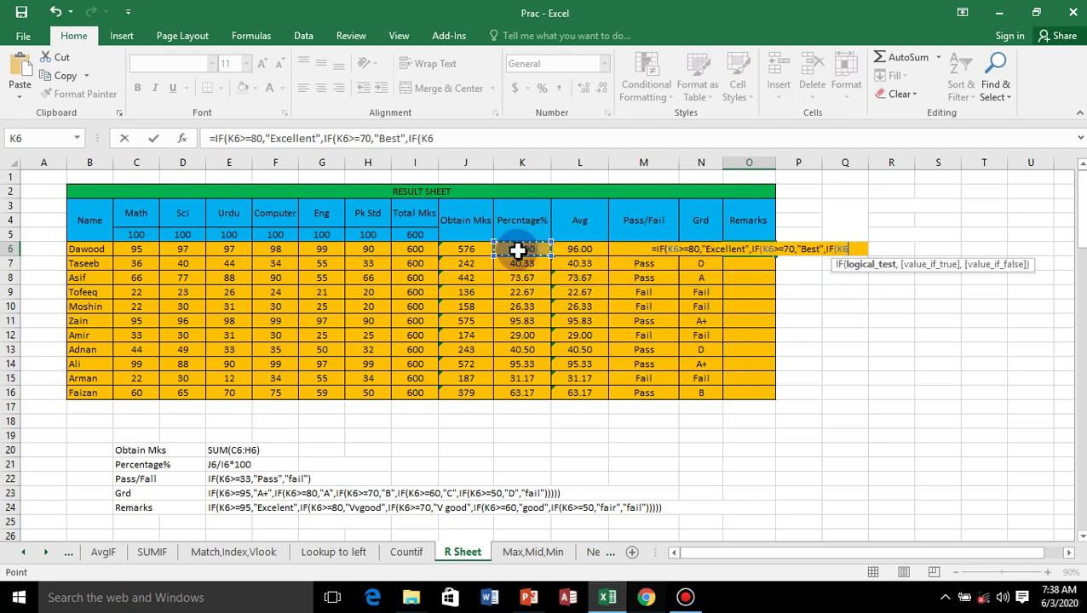
pyautogui.write('>=')
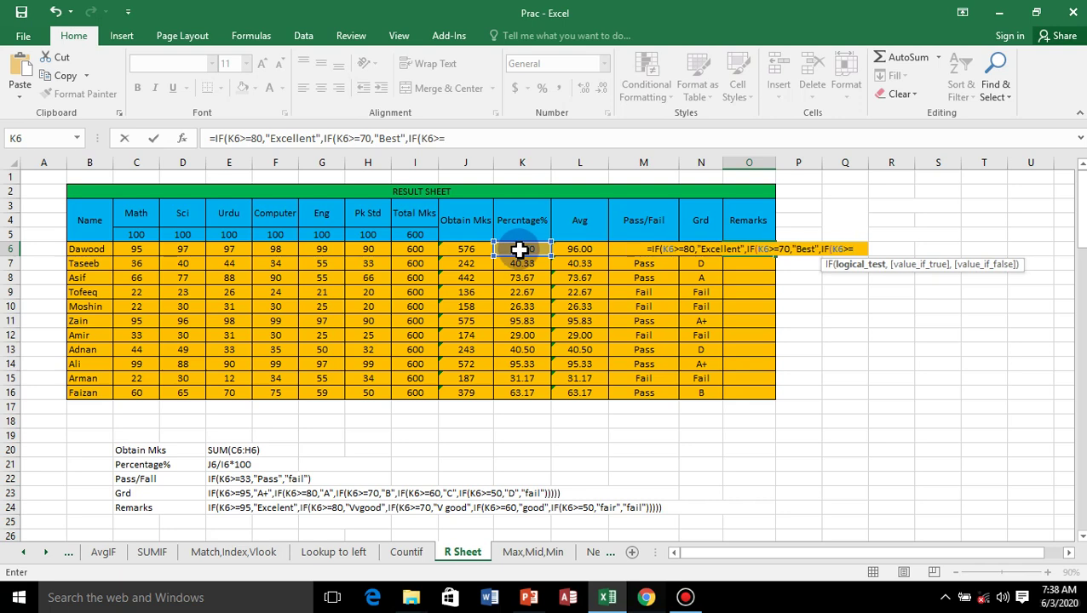
pyautogui.write('60')
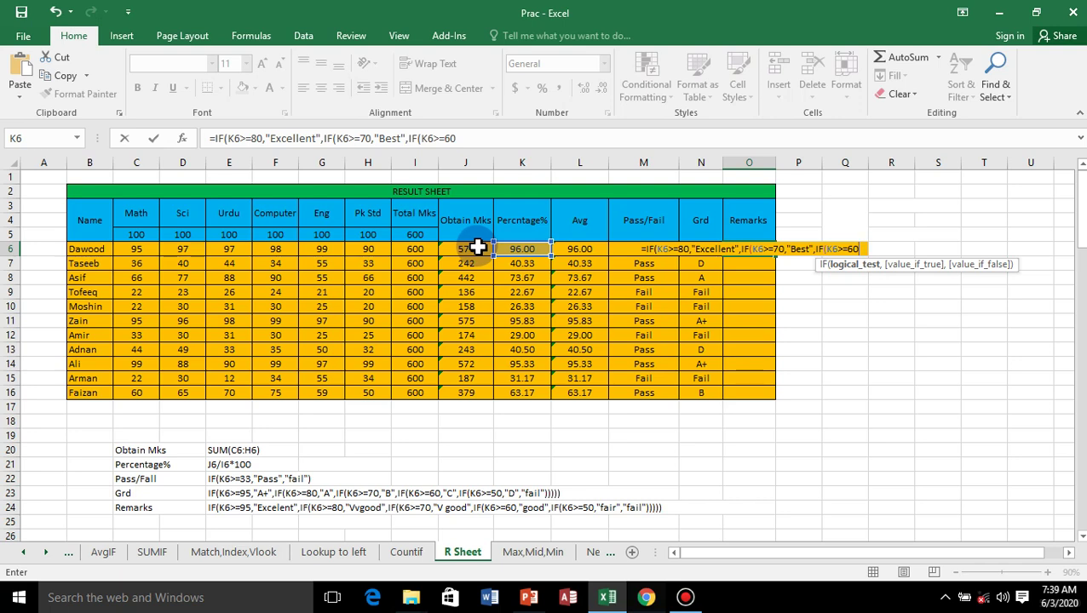
pyautogui.write(',')
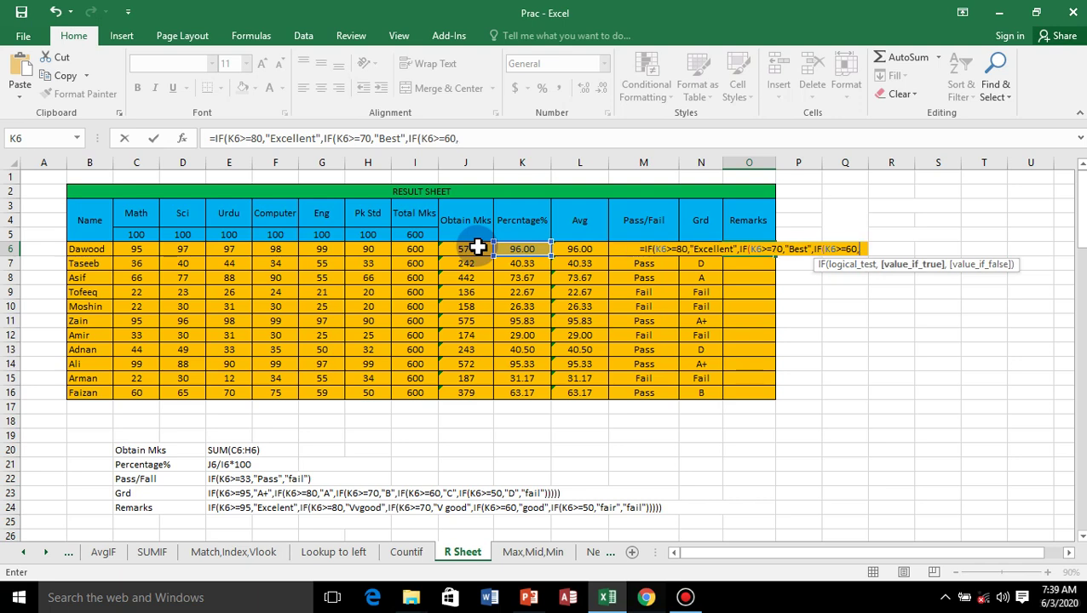
pyautogui.write('"B')
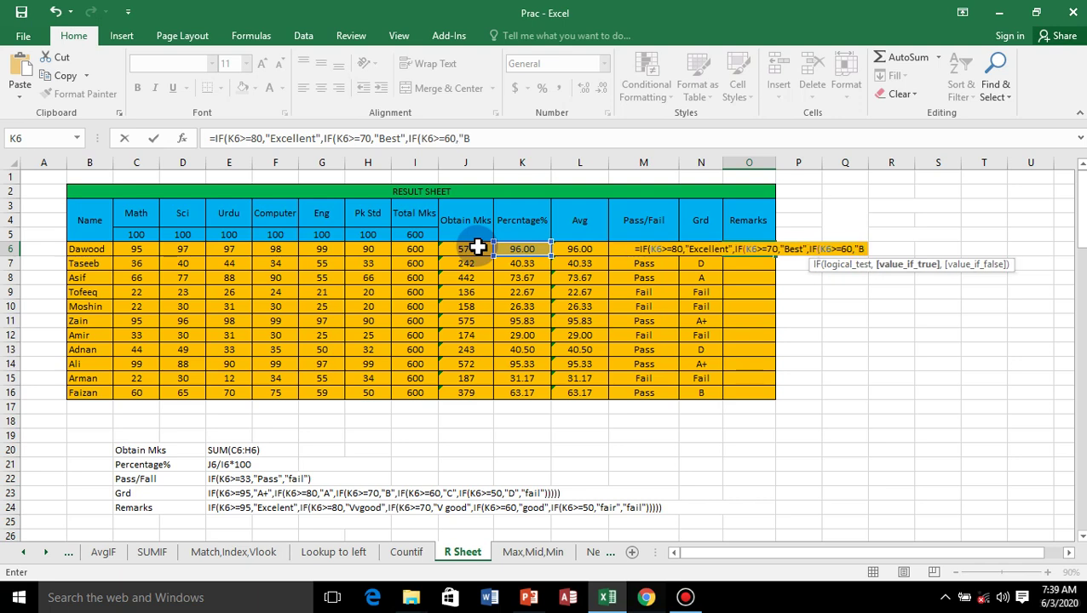
pyautogui.write('ette')
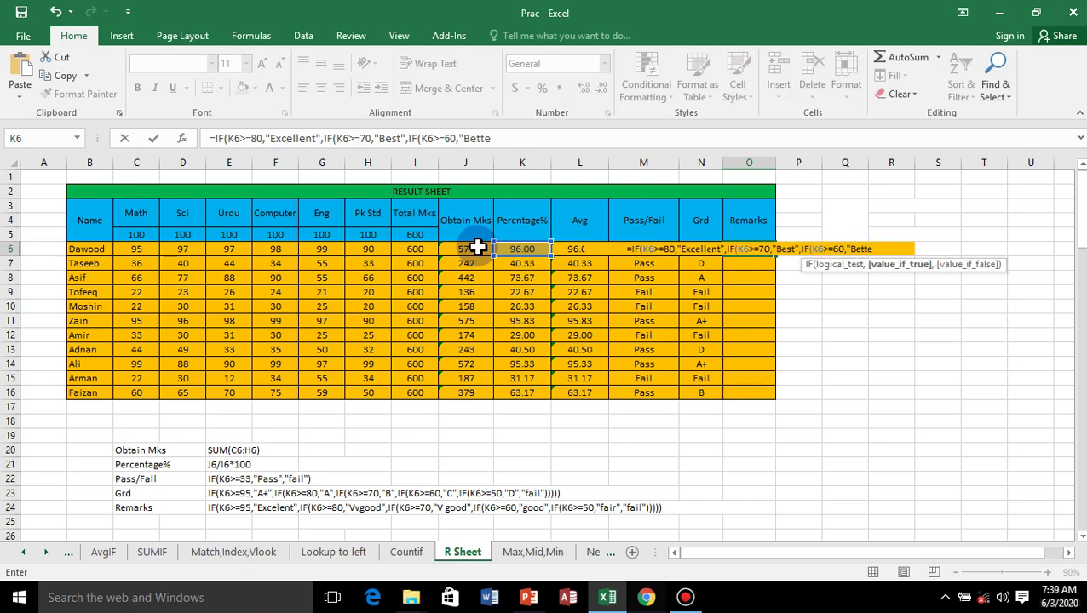
pyautogui.write('r')
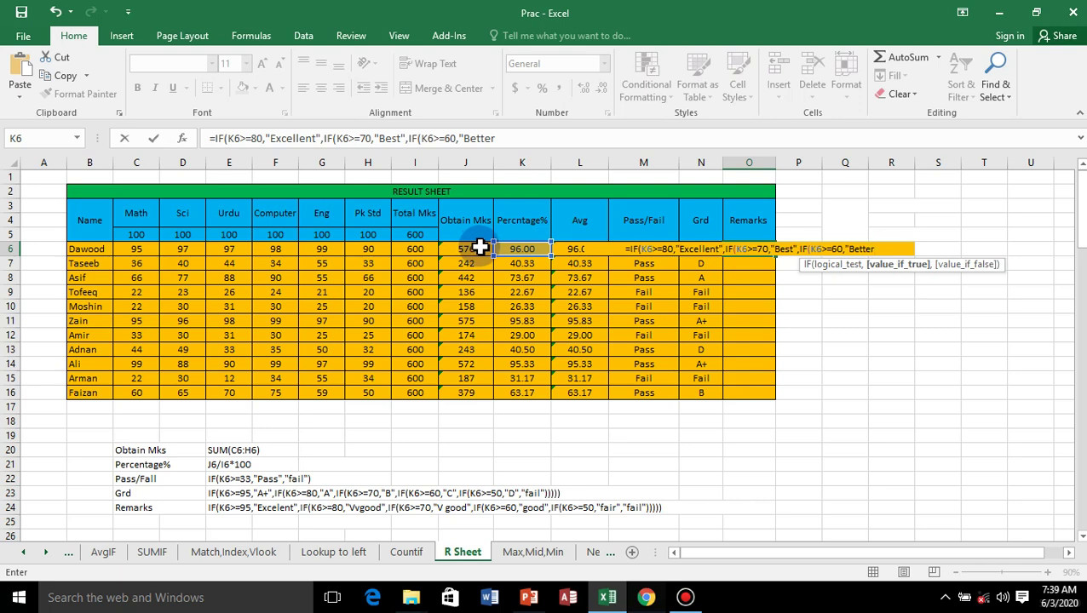
pyautogui.press('BackSpace')
pyautogui.press('BackSpace')
pyautogui.press('BackSpace')
pyautogui.press('BackSpace')
pyautogui.press('BackSpace')
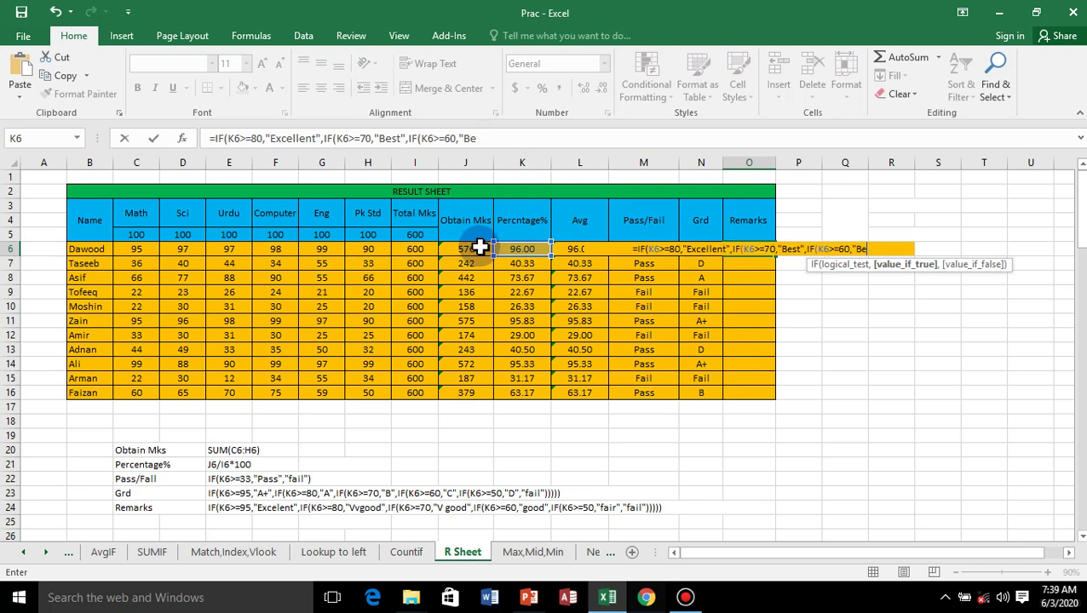
pyautogui.write('atter')
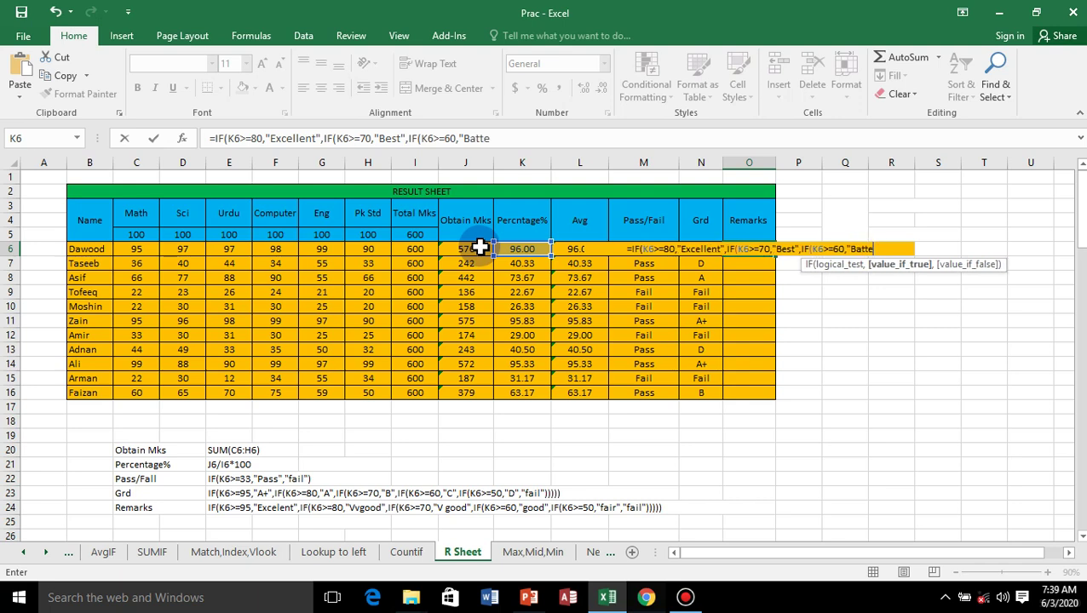
pyautogui.write('",')
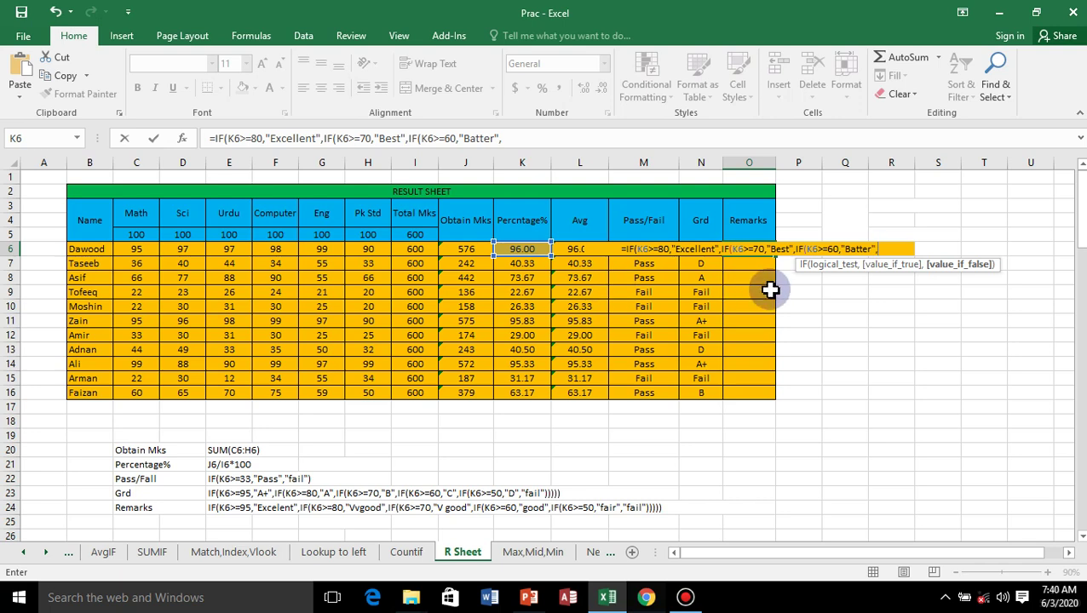
# Nest IF(K6>=50,"Vgood", in the O6 remarks formula as the value if false of the "Batter" test.
pyautogui.write('if')
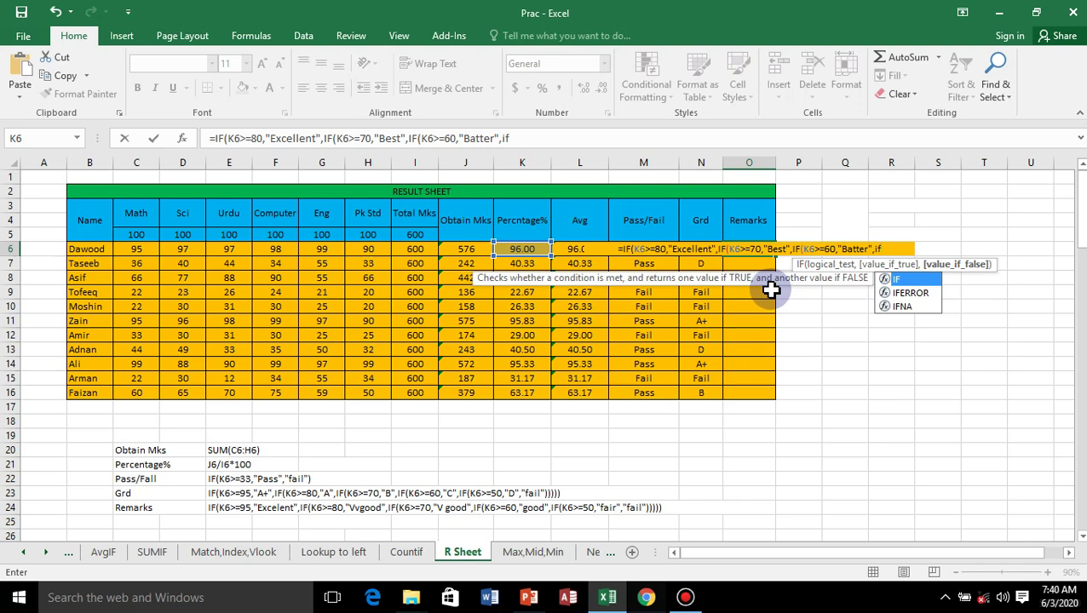
pyautogui.click(900, 280)
pyautogui.doubleClick(902, 281)
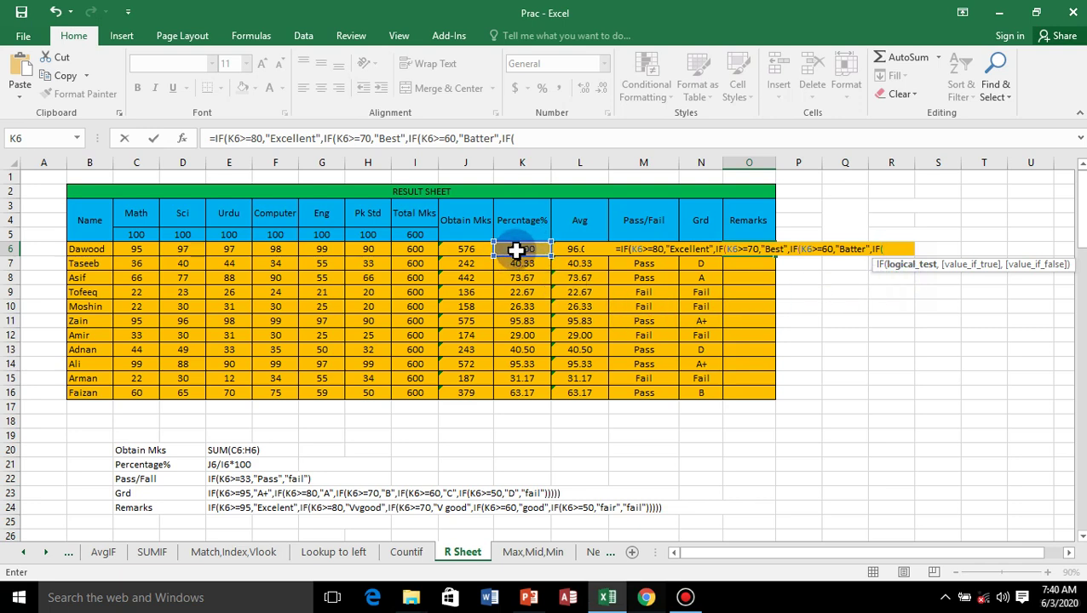
pyautogui.click(516, 251)
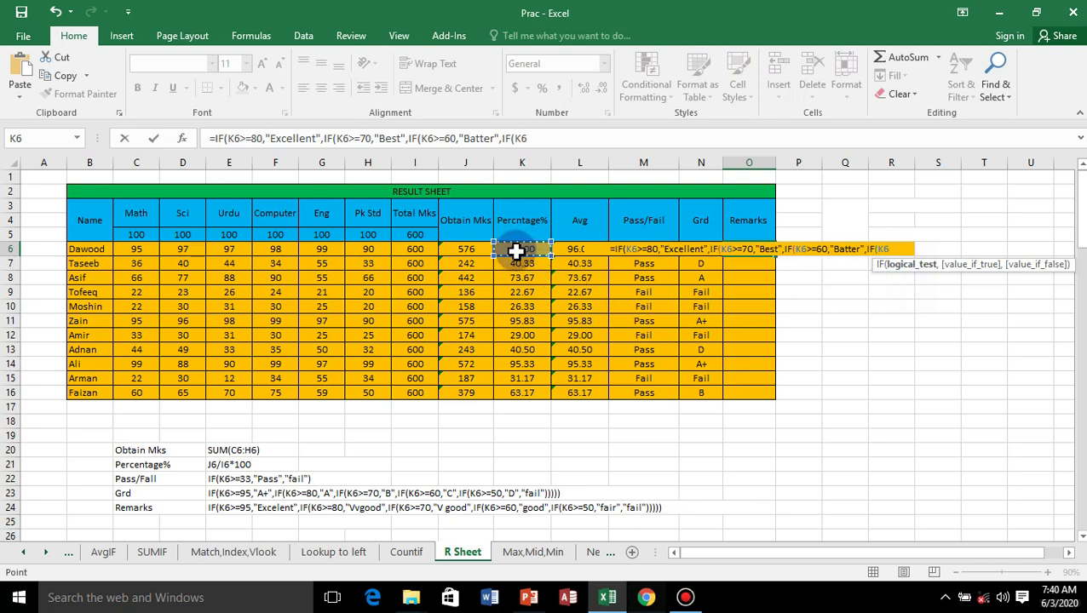
pyautogui.write('>')
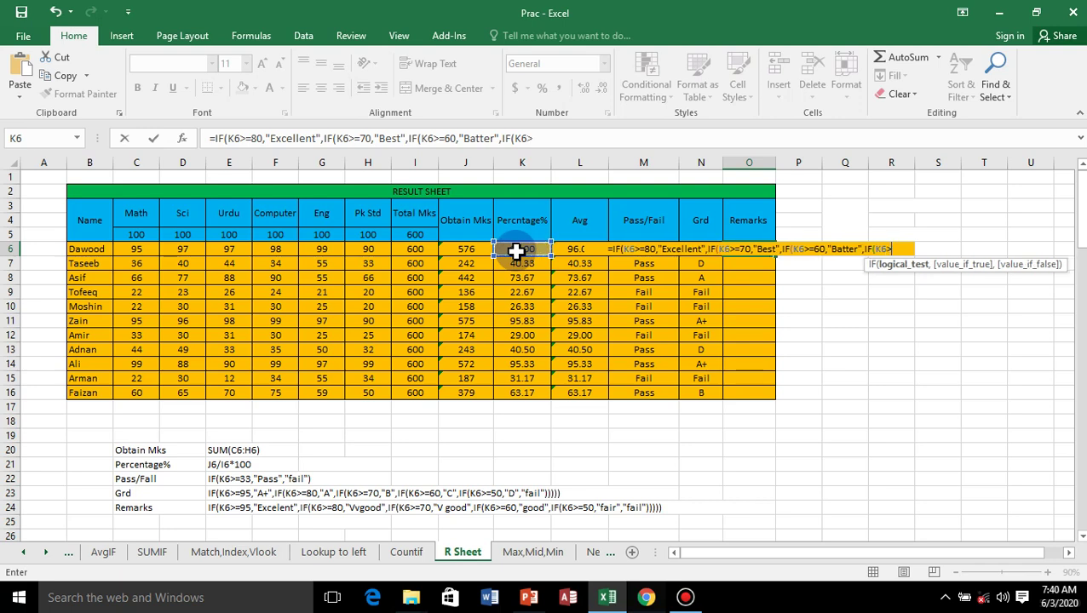
pyautogui.write('=')
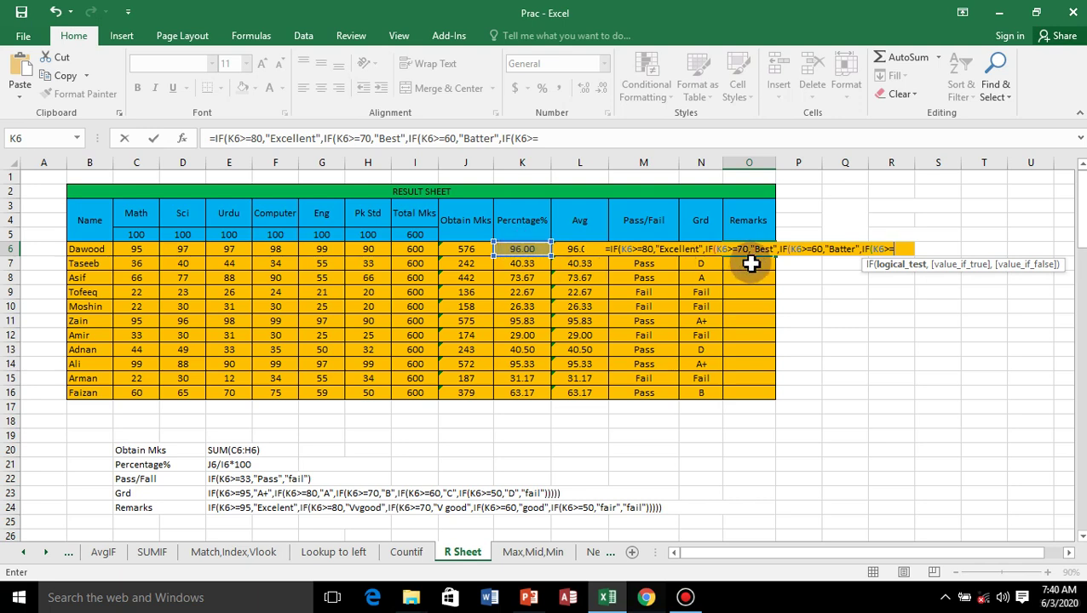
pyautogui.write('50')
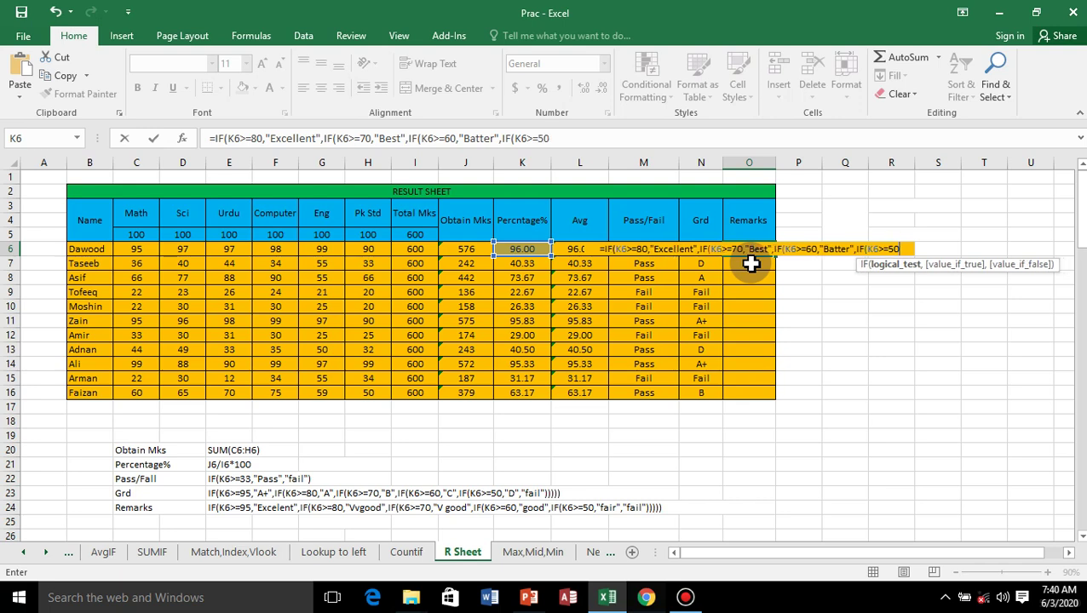
pyautogui.write(',"')
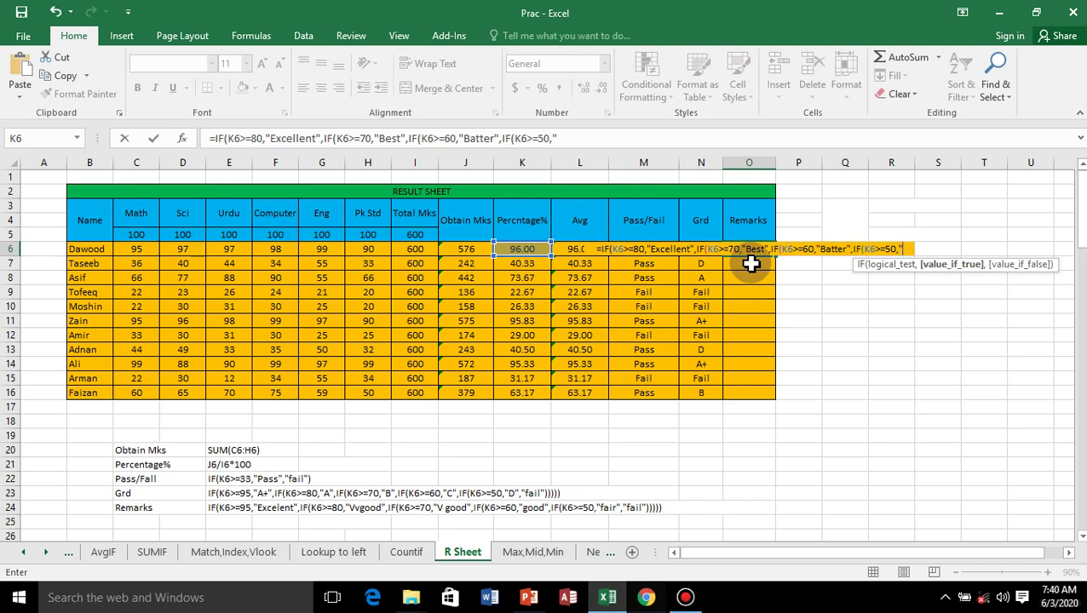
pyautogui.write('V')
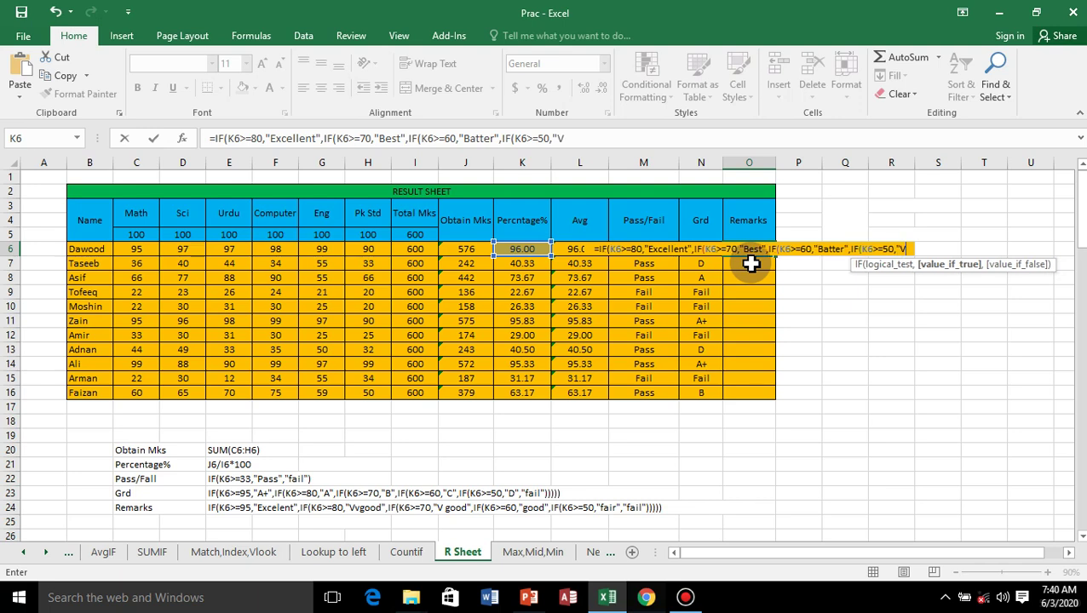
pyautogui.write('Good')
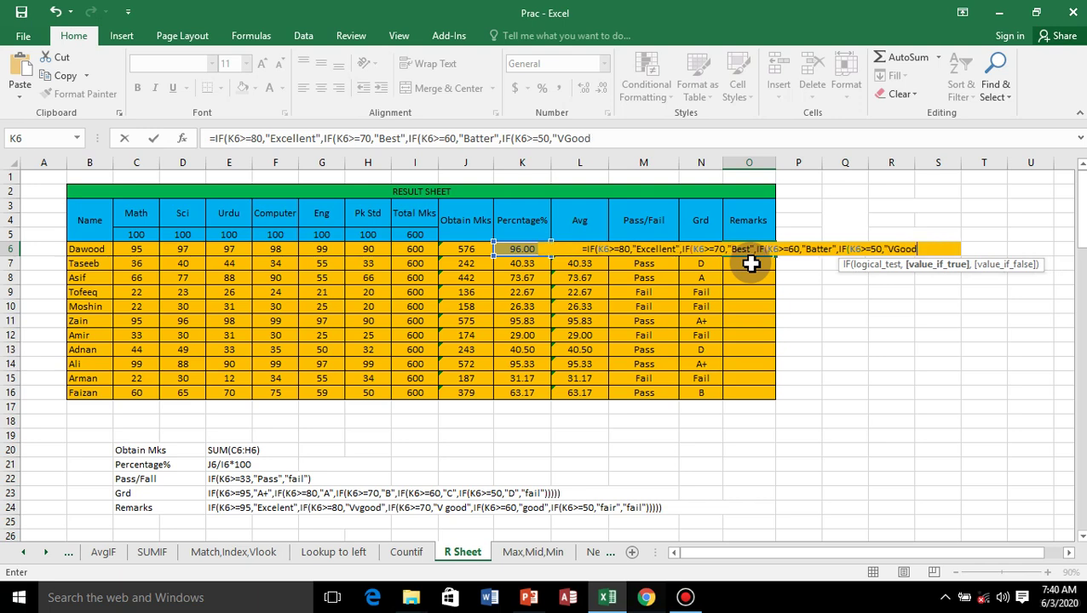
pyautogui.press('BackSpace')
pyautogui.press('BackSpace')
pyautogui.press('BackSpace')
pyautogui.press('BackSpace')
pyautogui.write('good"')
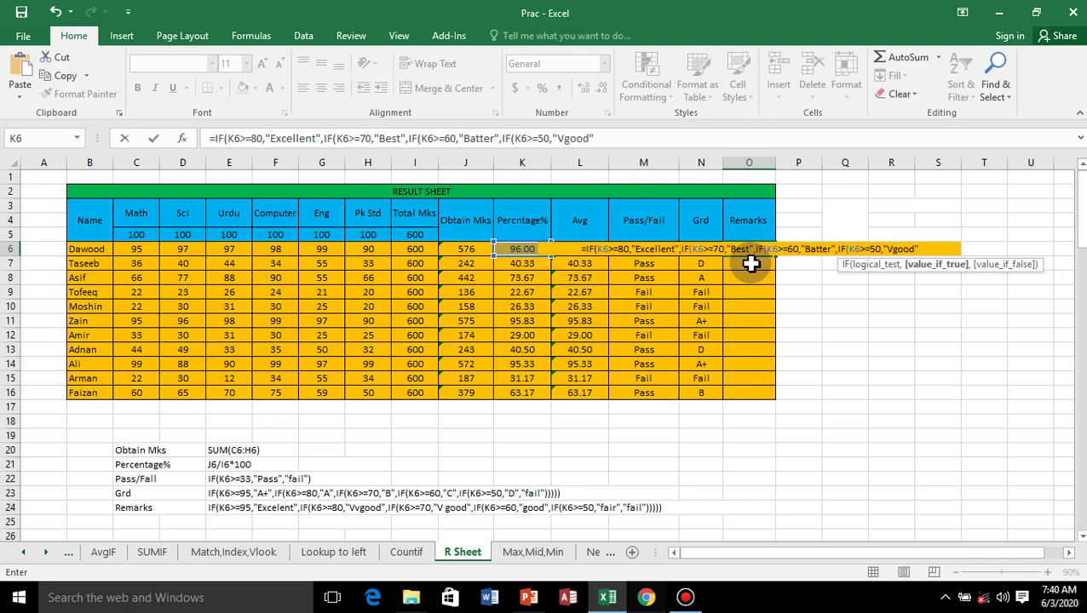
pyautogui.write(',')
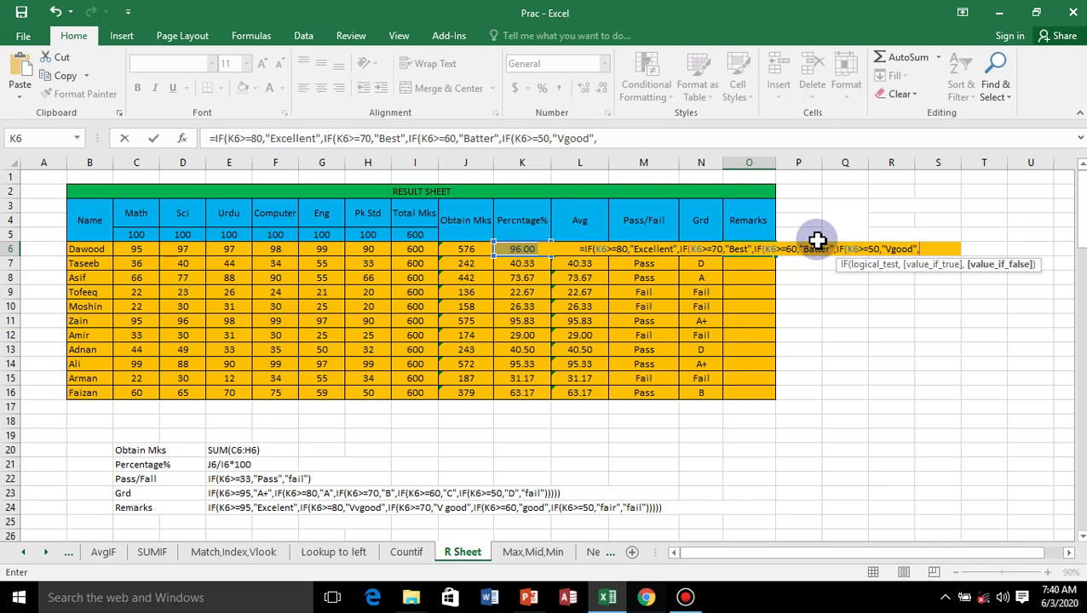
# Nest IF(K6>=33,"Good", in the O6 remarks formula as the value if false of the "Vgood" test.
pyautogui.write('if')
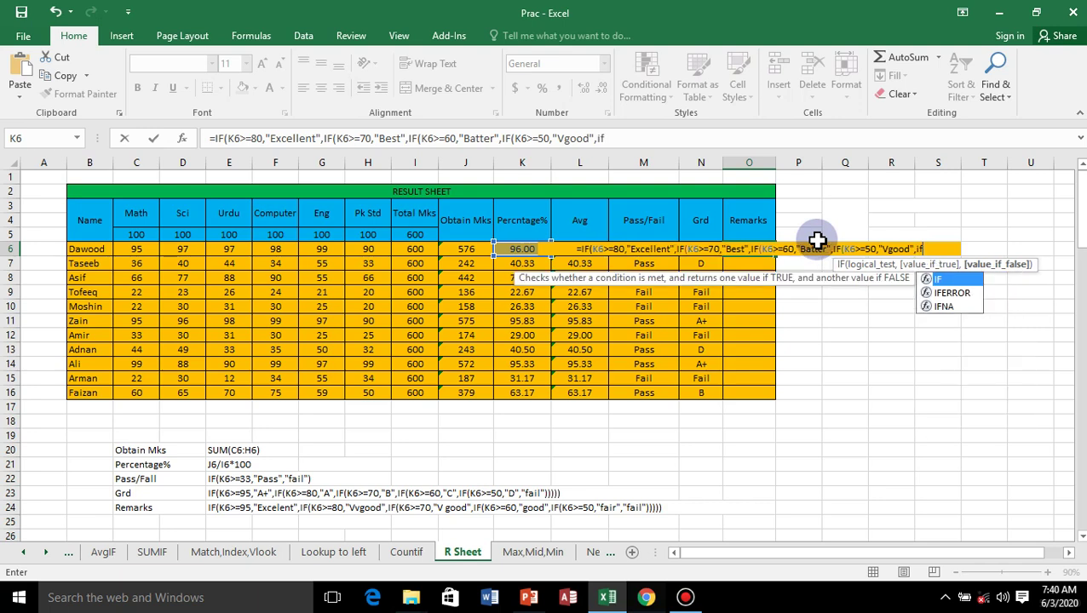
pyautogui.doubleClick(950, 279)
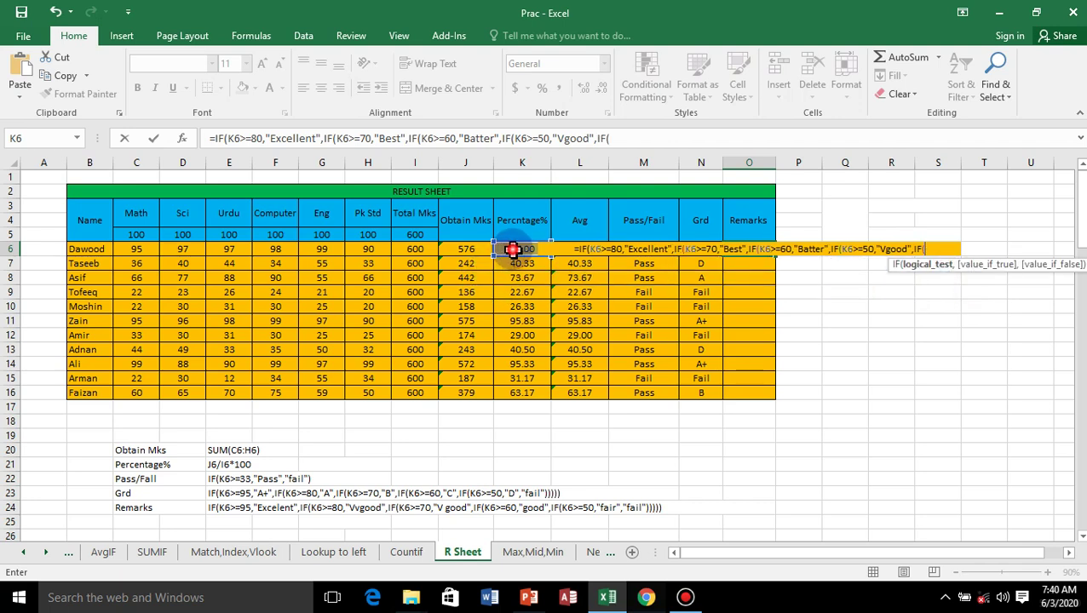
pyautogui.click(512, 248)
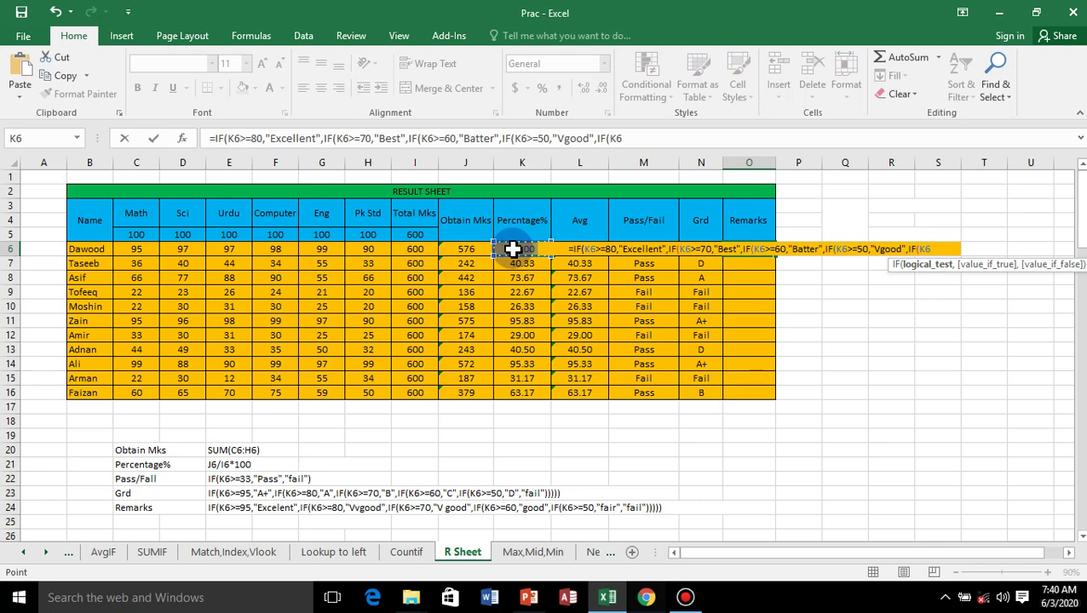
pyautogui.write('>=')
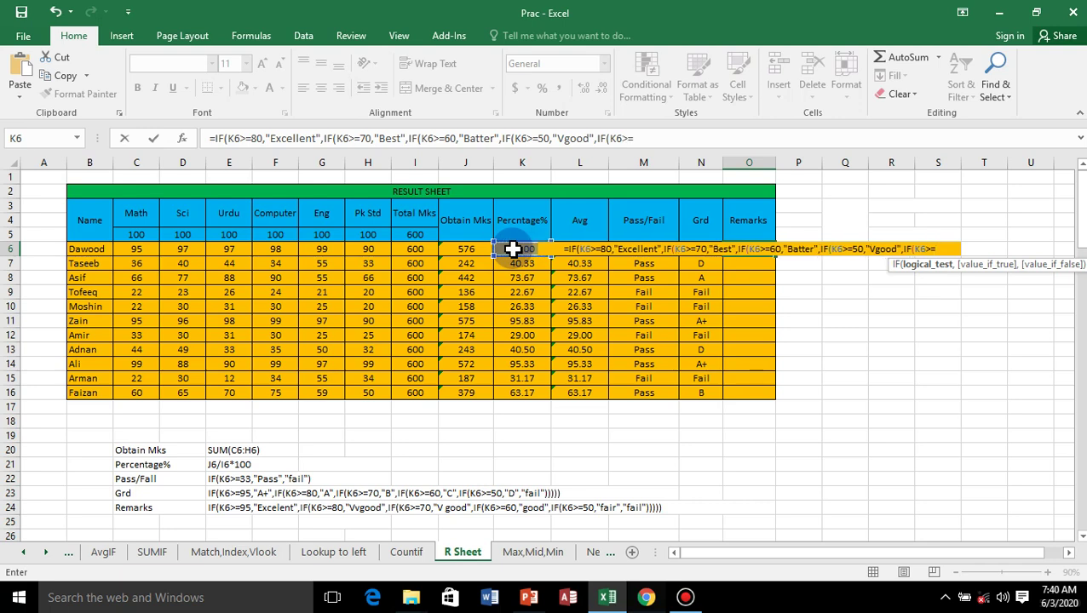
pyautogui.write('33')
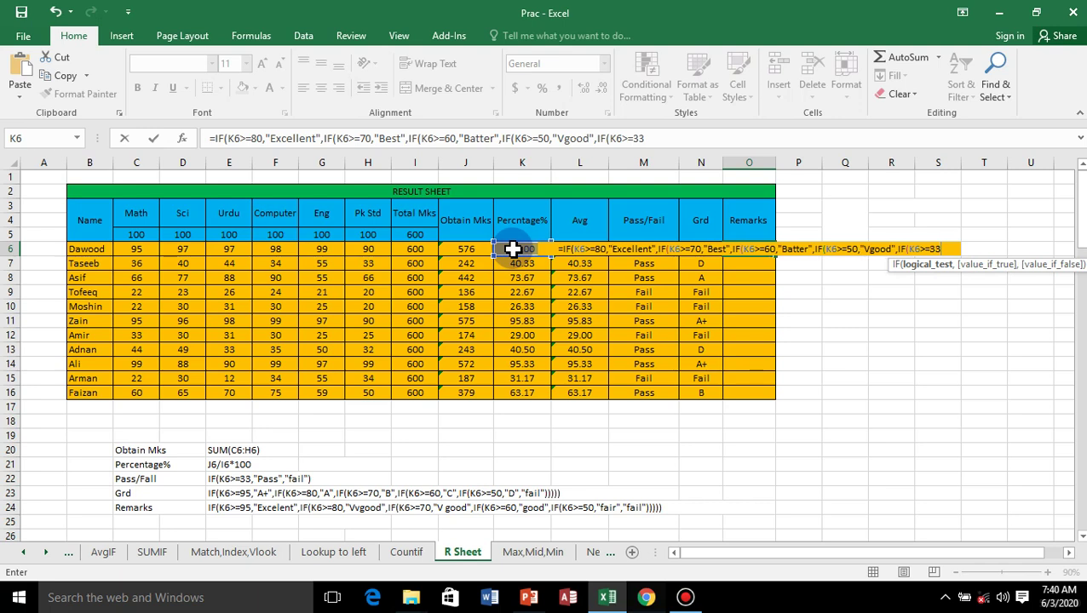
pyautogui.write(',"')
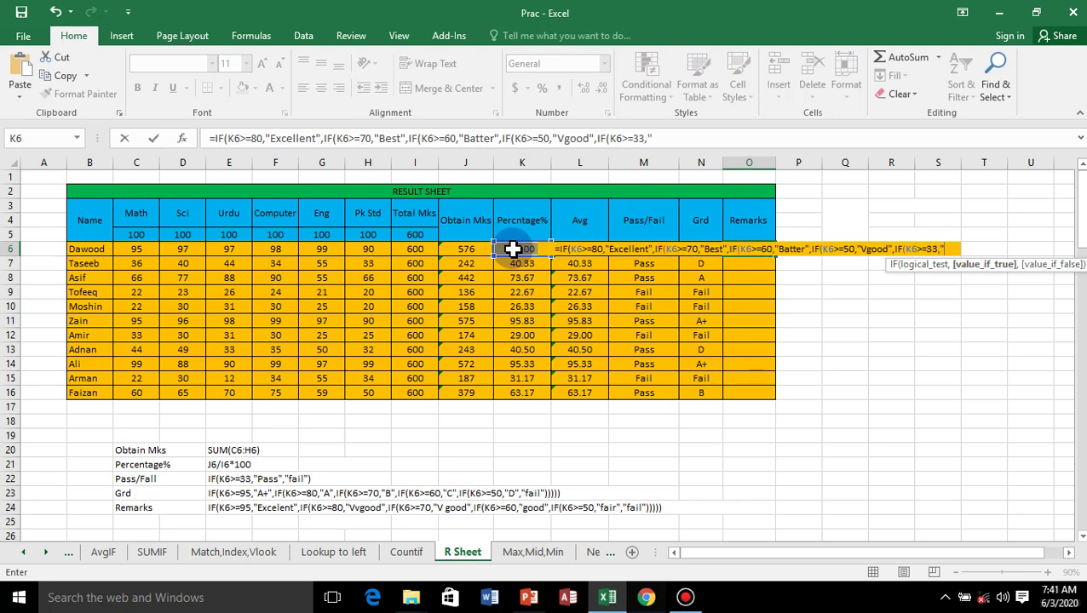
pyautogui.write('Goo')
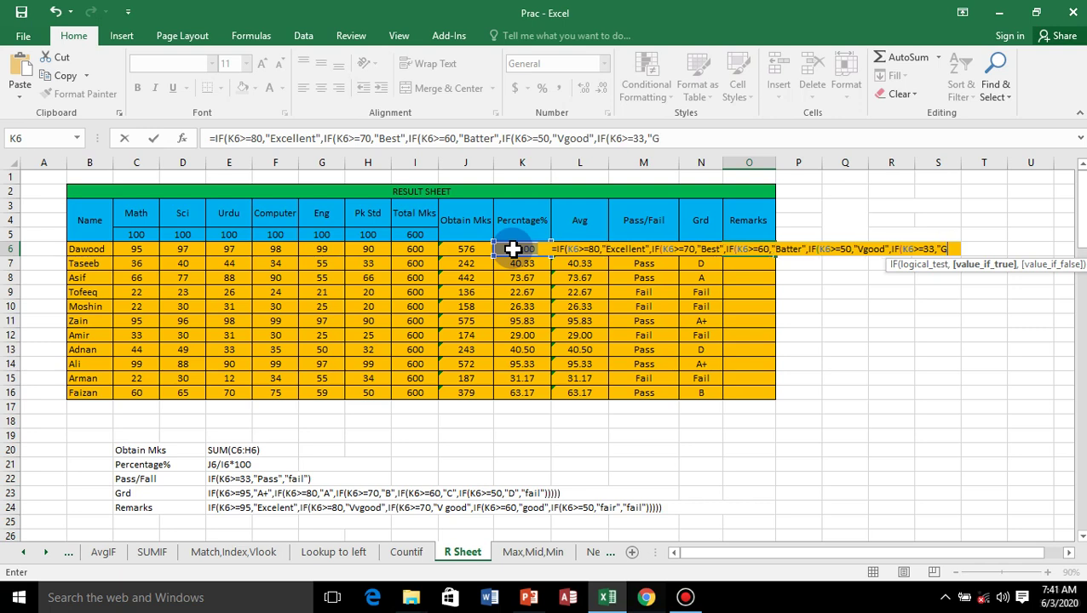
pyautogui.write('d"')
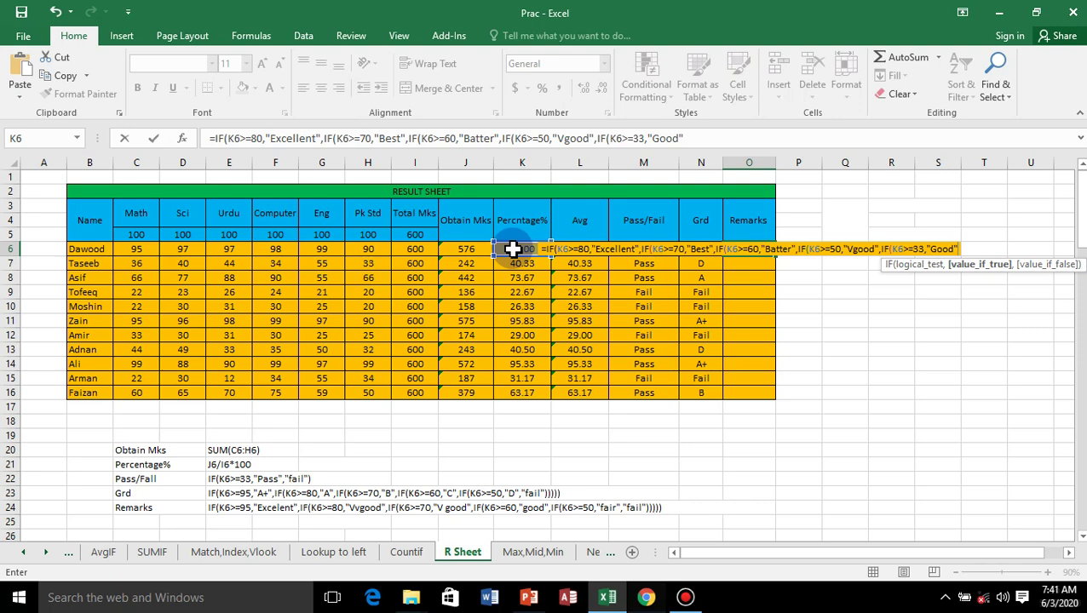
pyautogui.write(',')
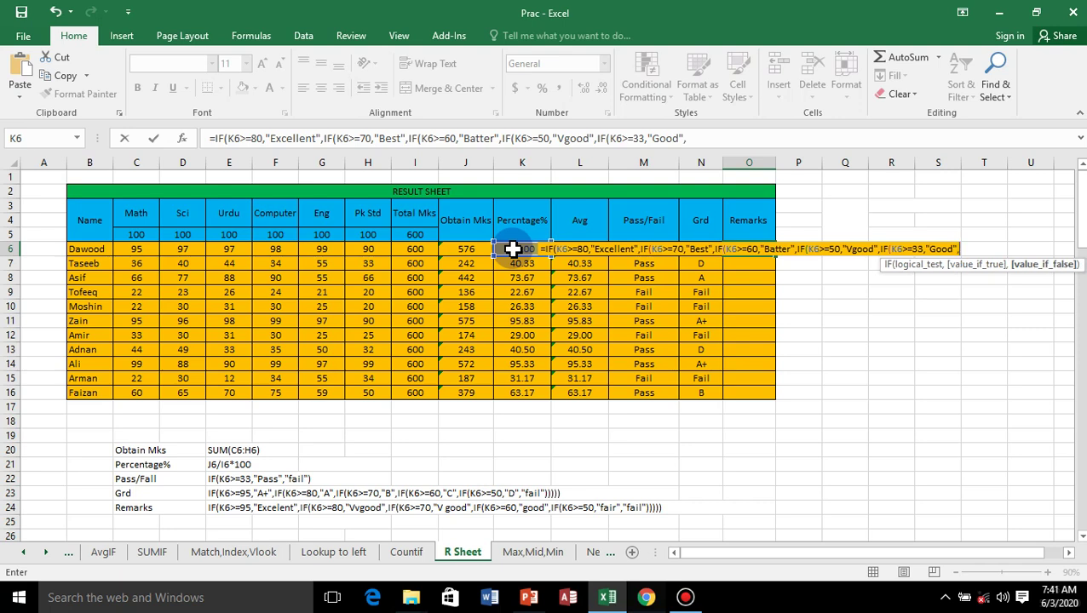
# Finish the O6 remarks formula with "Fail" as the final value if false, closing all five IFs.
pyautogui.write('"')
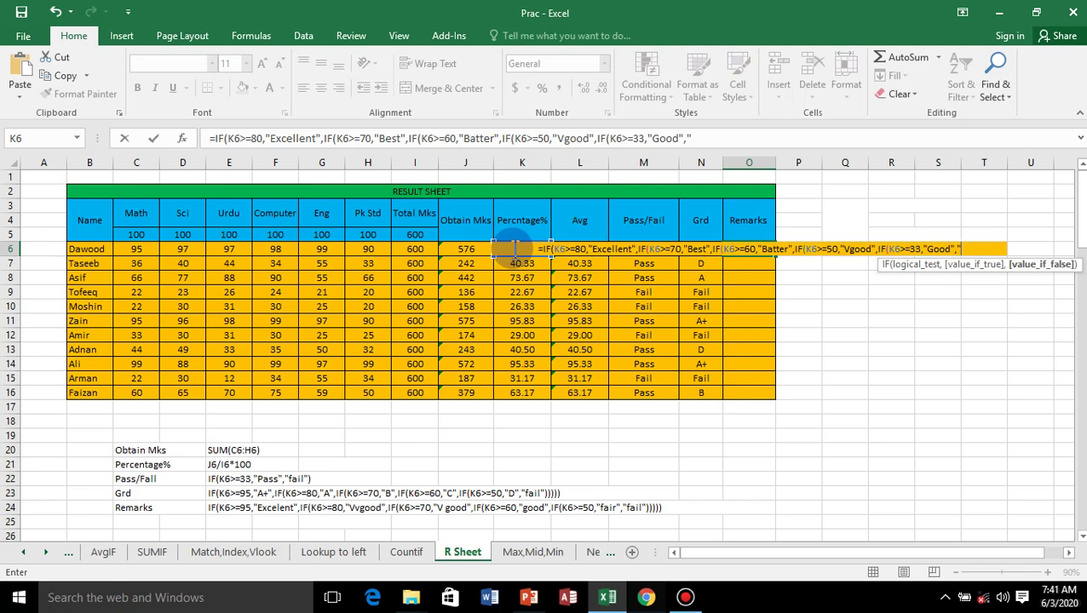
pyautogui.write('Fail')
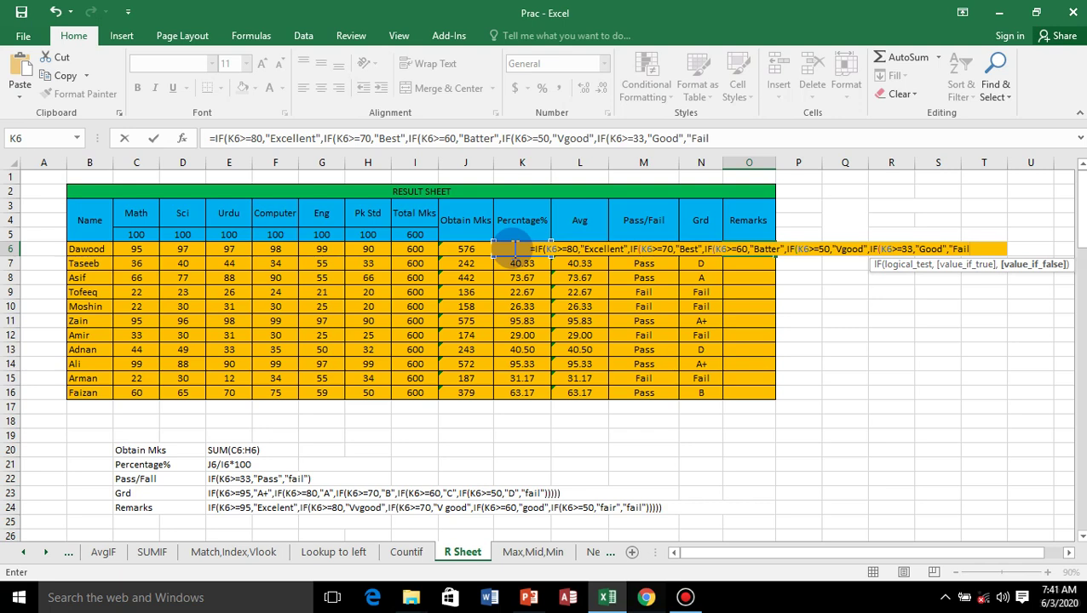
pyautogui.write('"')
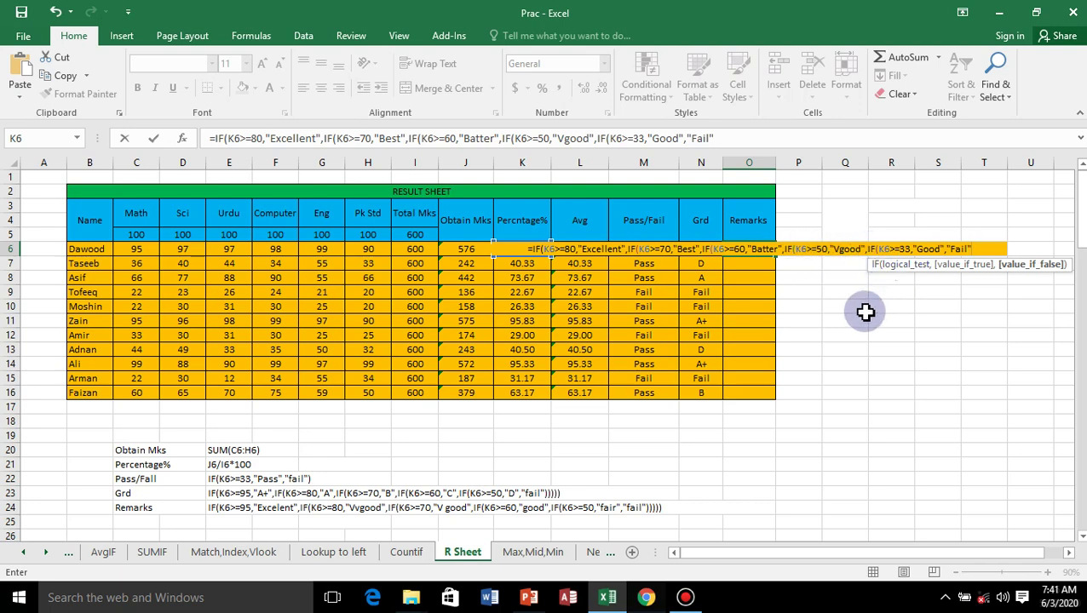
pyautogui.write(')))))')
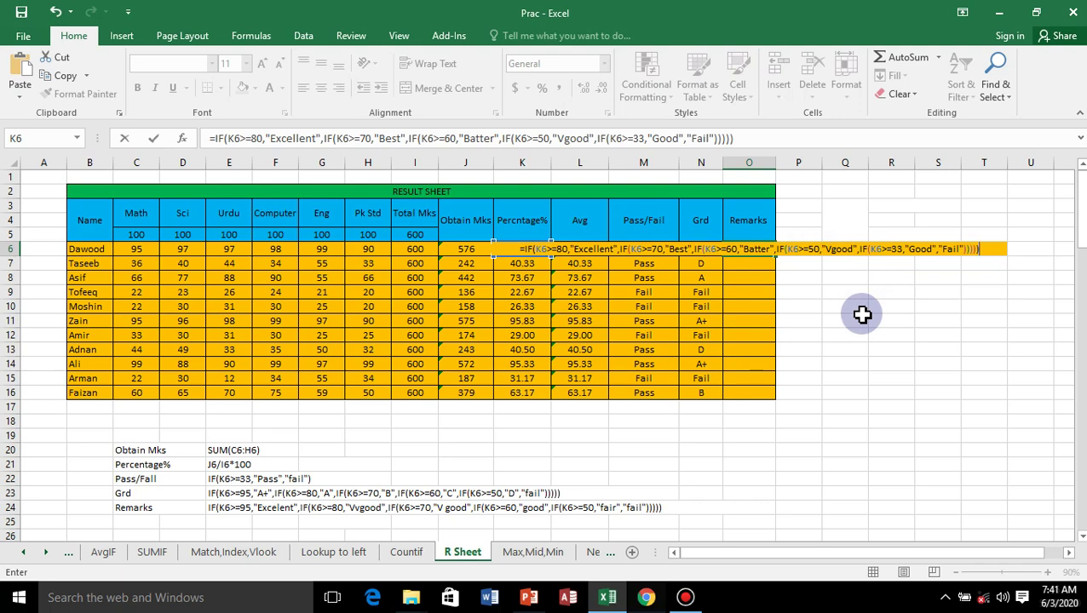
pyautogui.press('Return')
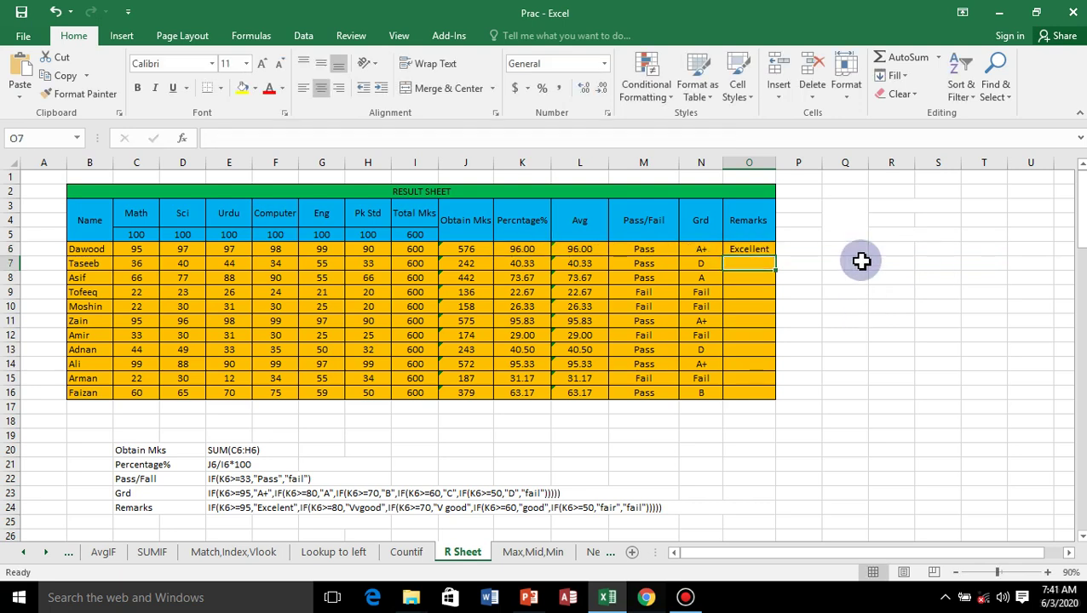
# Fill the remarks formula from O6 down to O16 for all students.
pyautogui.click(761, 249)
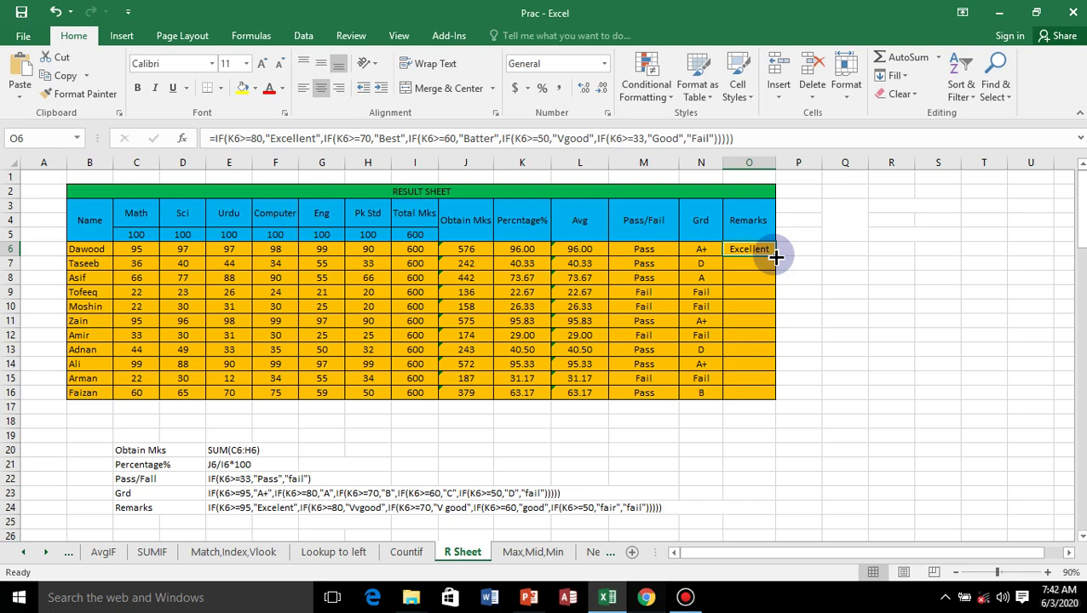
pyautogui.moveTo(776, 257); pyautogui.dragTo(764, 396)
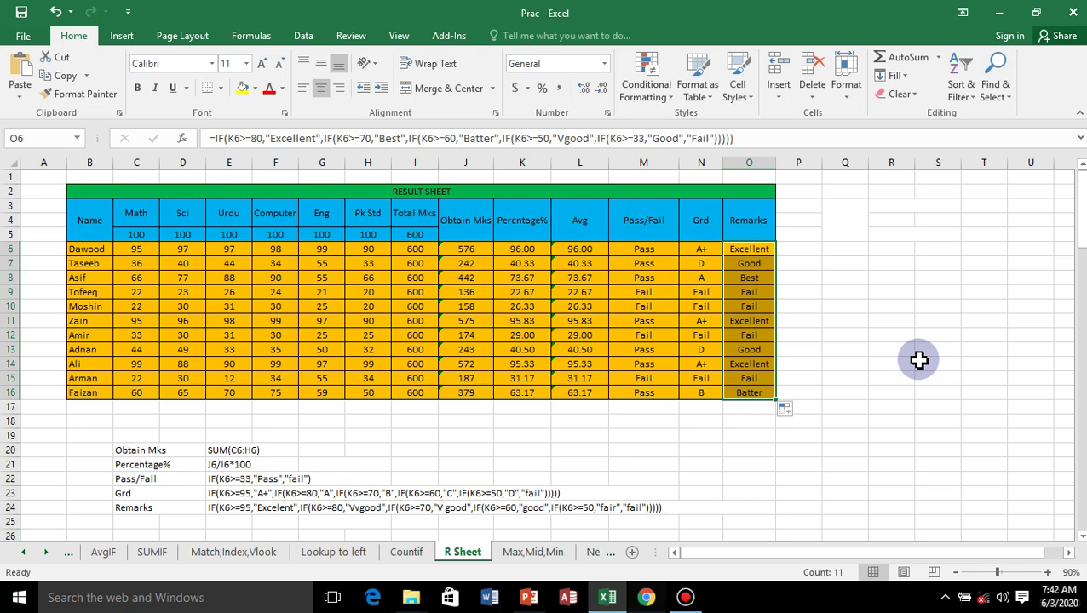
pyautogui.click(864, 366)
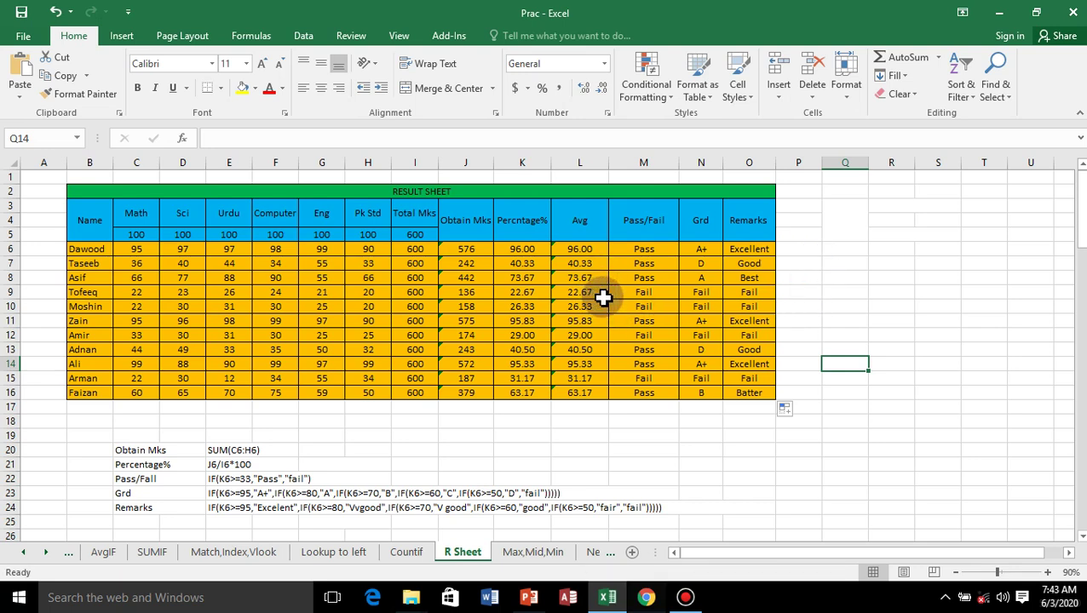
pyautogui.click(1006, 17)
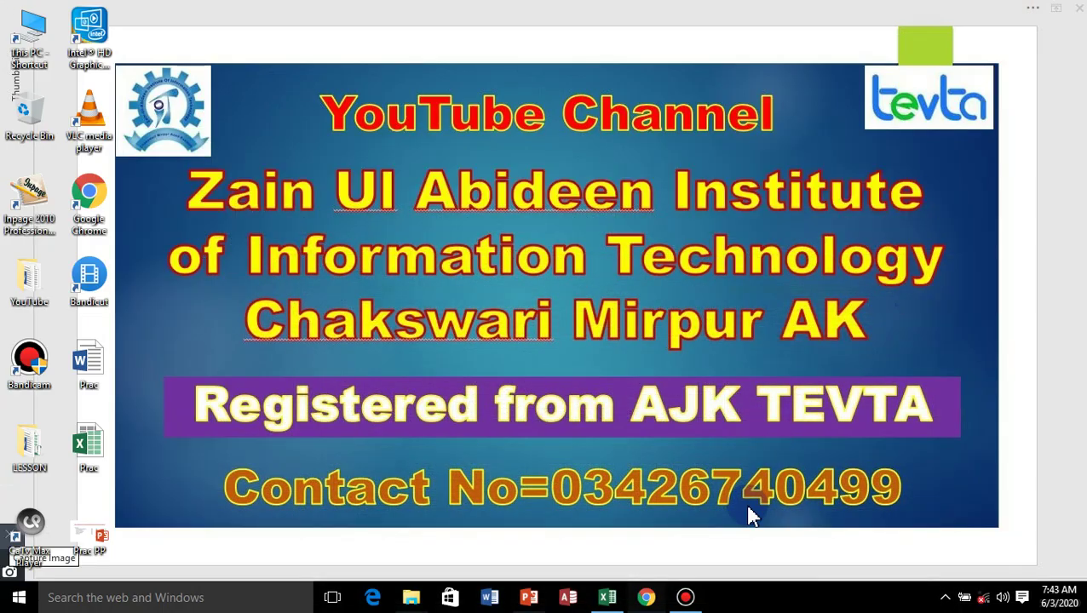
pyautogui.click(694, 602)
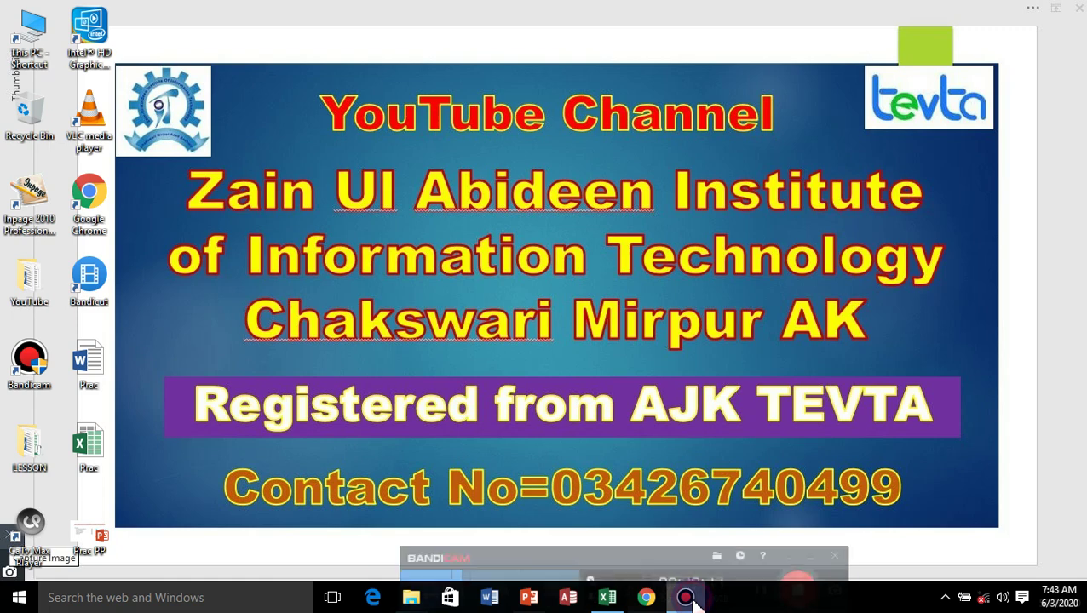